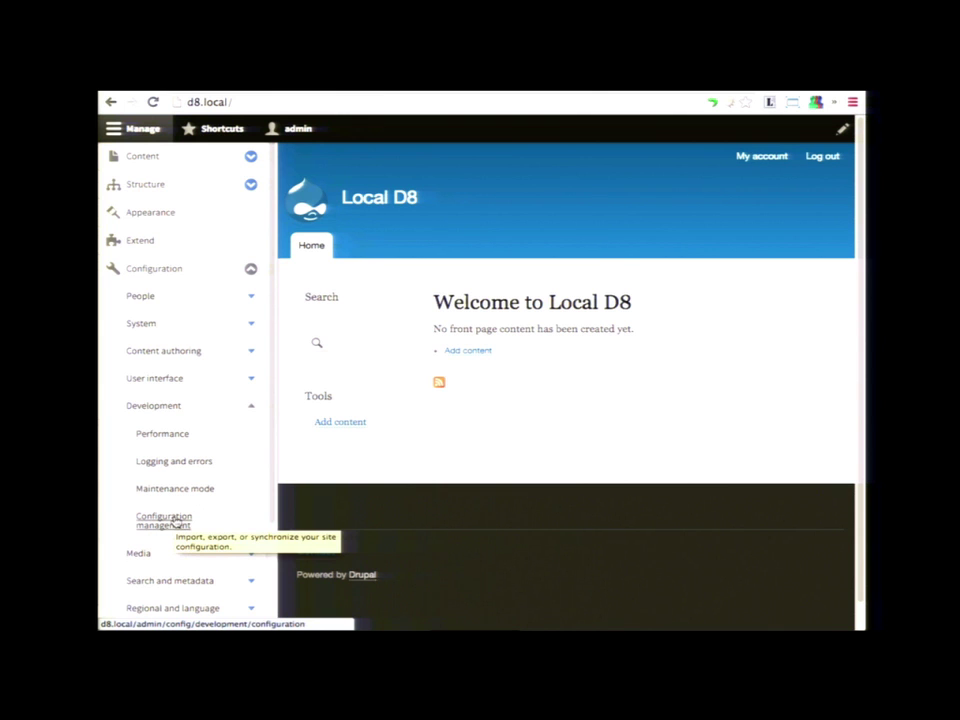
- Go to Configuration management and reload the page to reveal all its sections
click(176, 521)
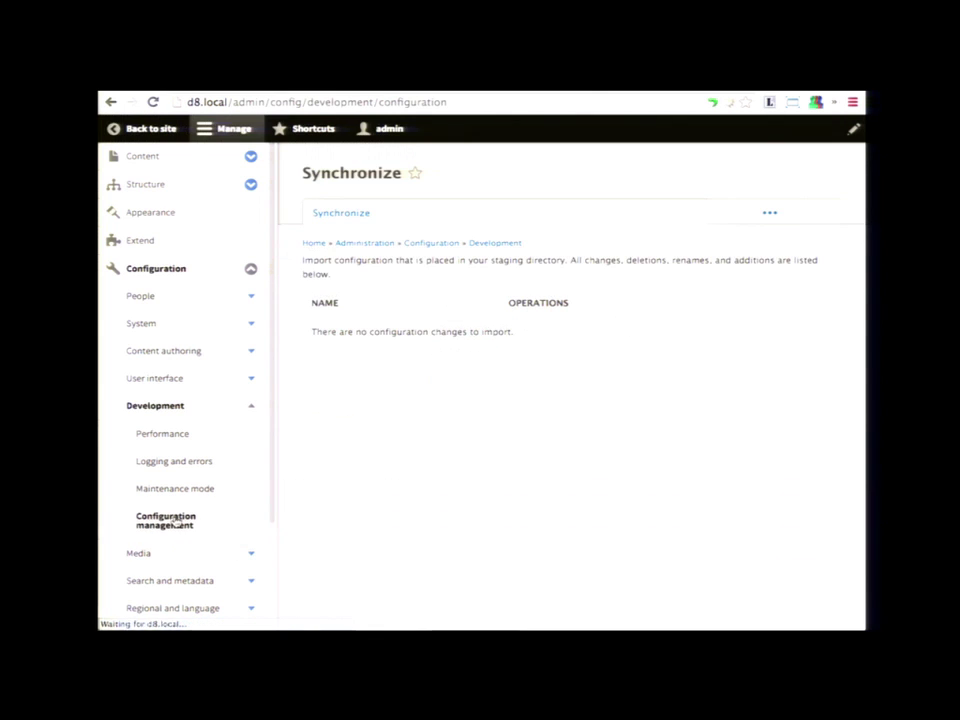
click(231, 128)
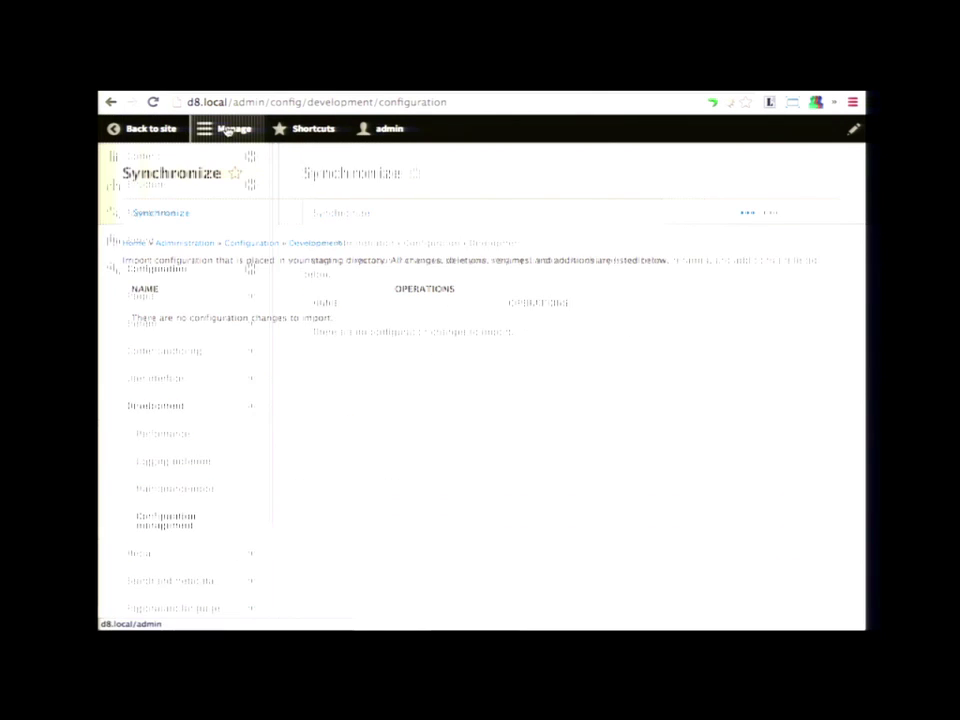
click(152, 101)
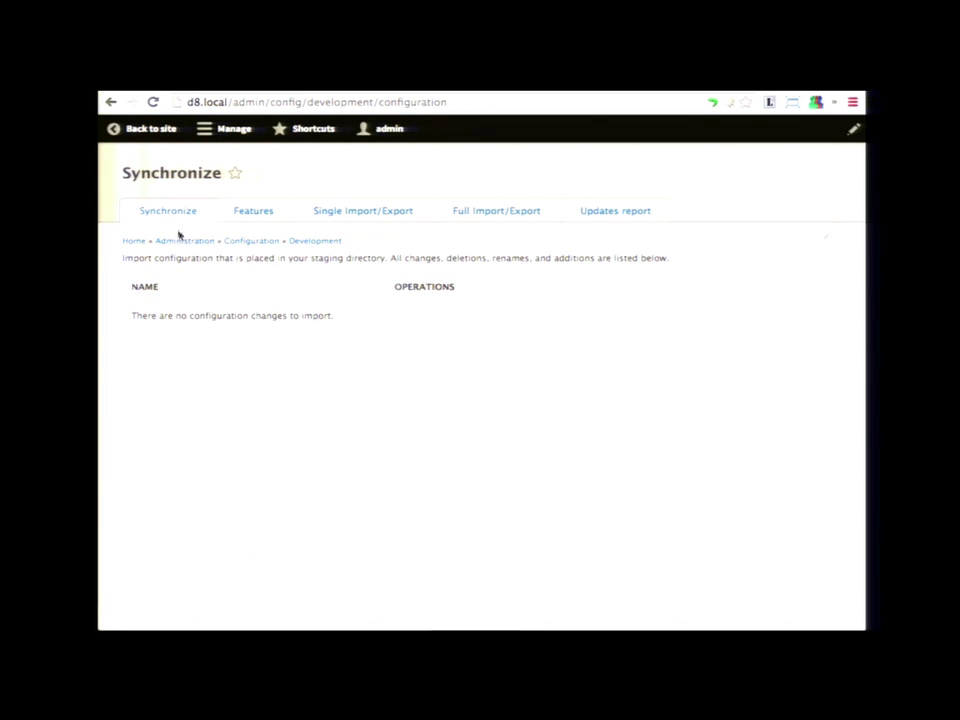
- Visit Single Import/Export and Full Import/Export, ending on the Features list
click(381, 214)
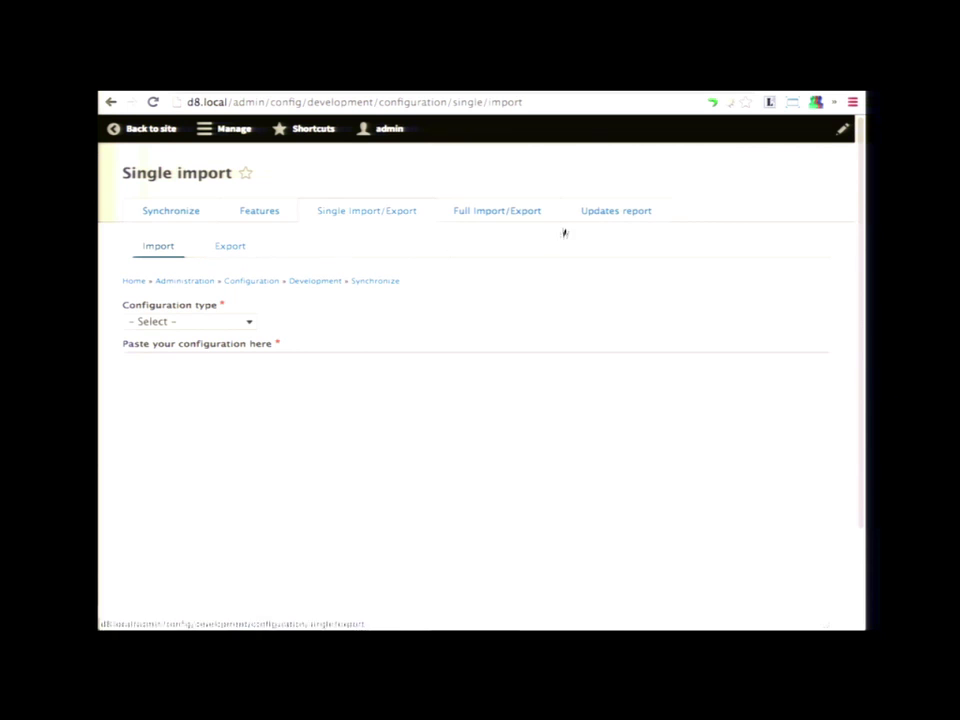
click(506, 216)
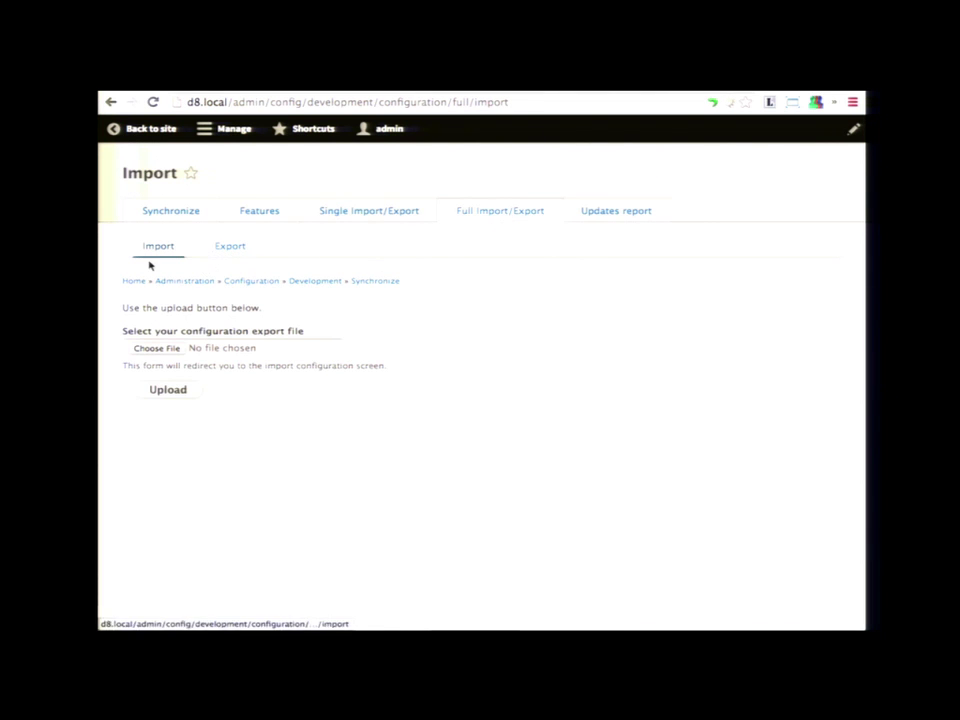
click(266, 217)
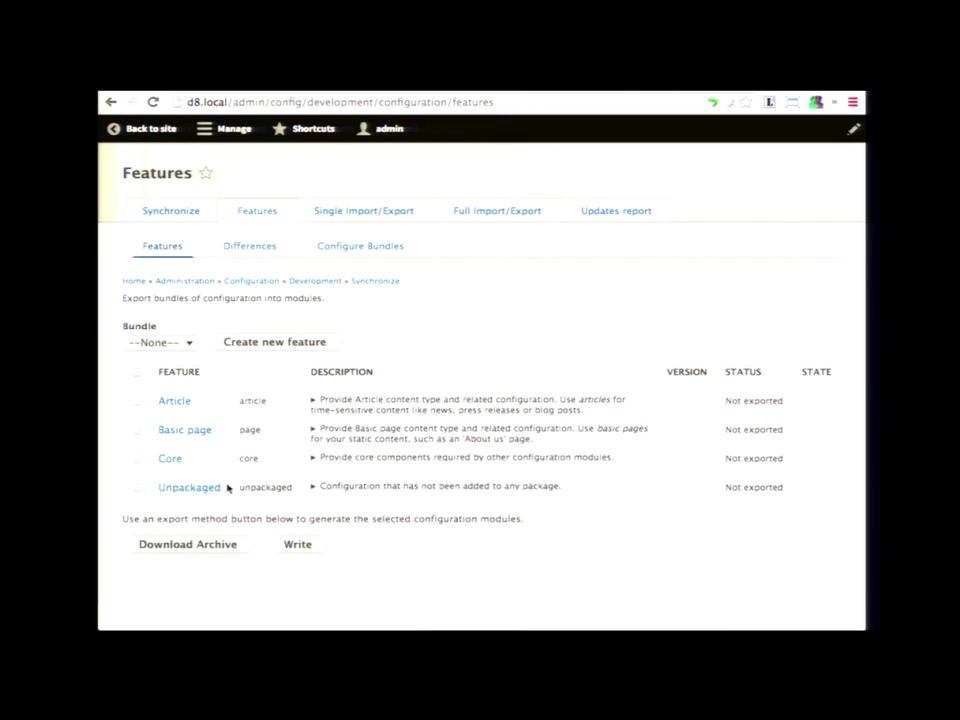
- Expand and collapse the Article and Basic page features to inspect their contents
click(424, 407)
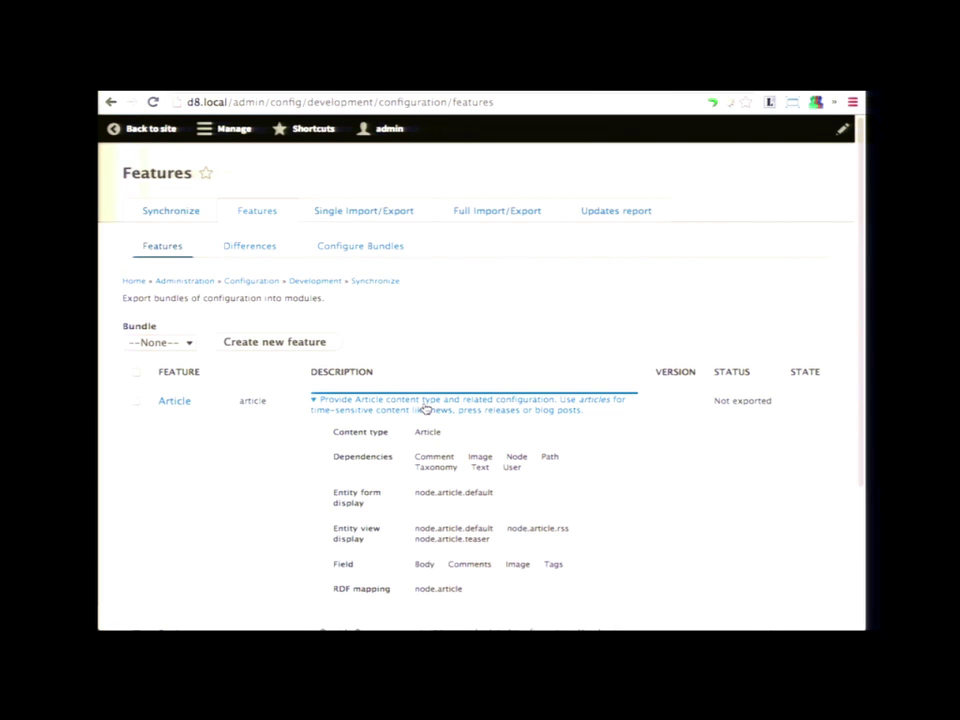
click(424, 407)
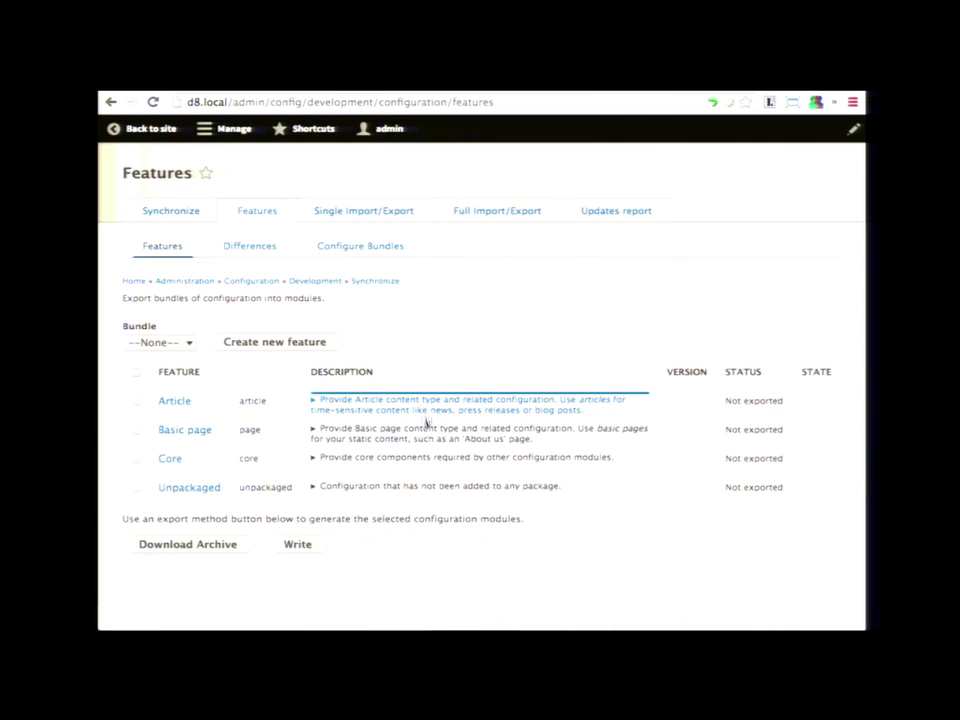
click(424, 435)
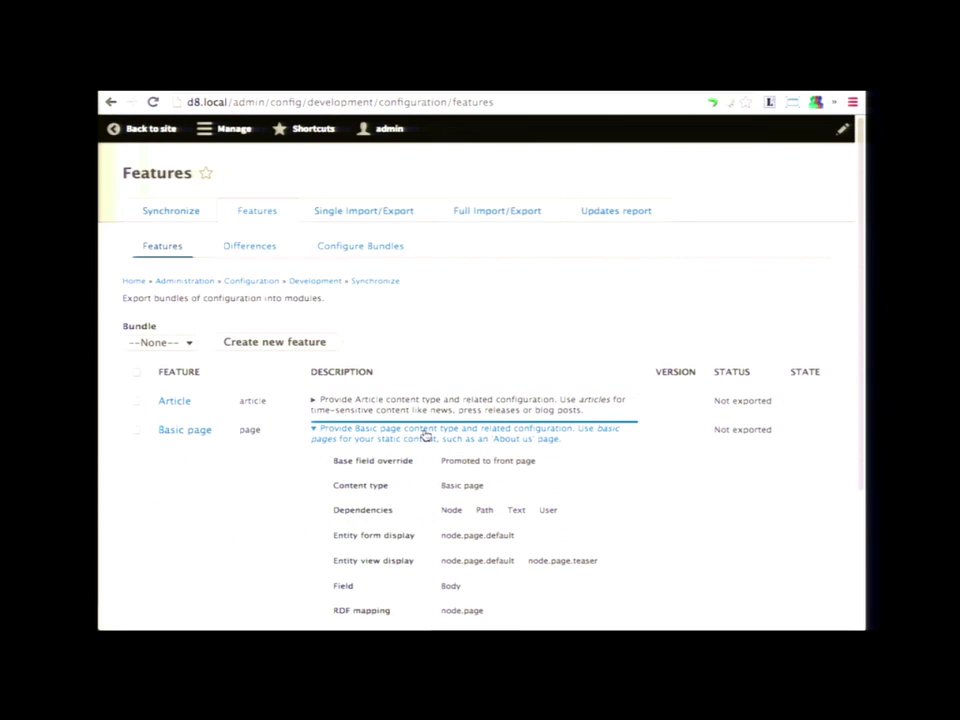
click(424, 436)
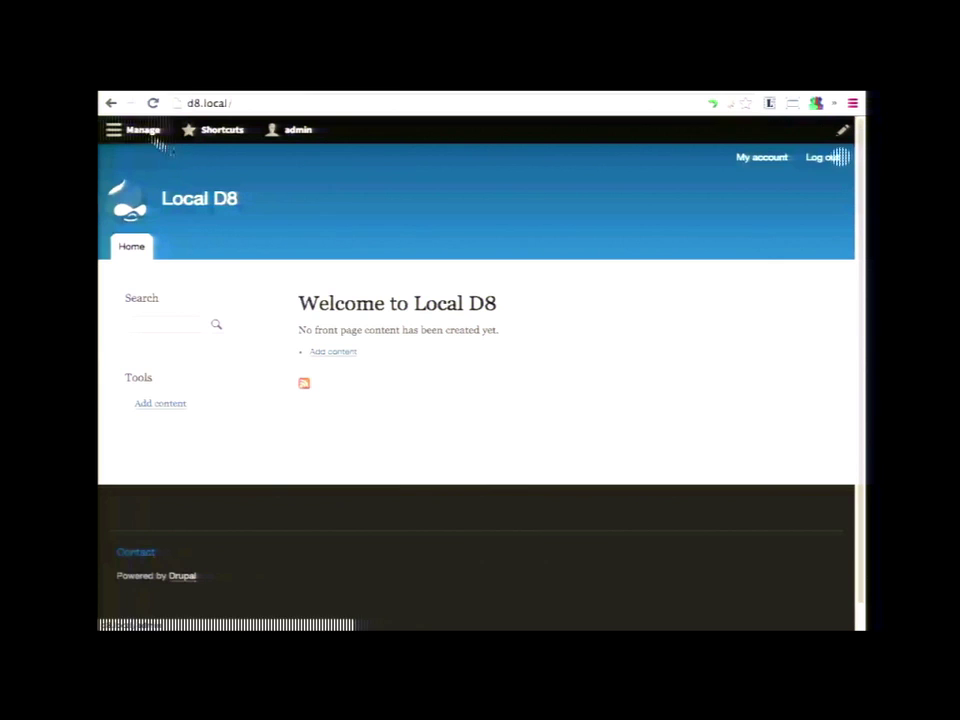
- Create a 'My Image' content type described 'An image for our gallery', not promoted to front page
click(148, 131)
click(172, 293)
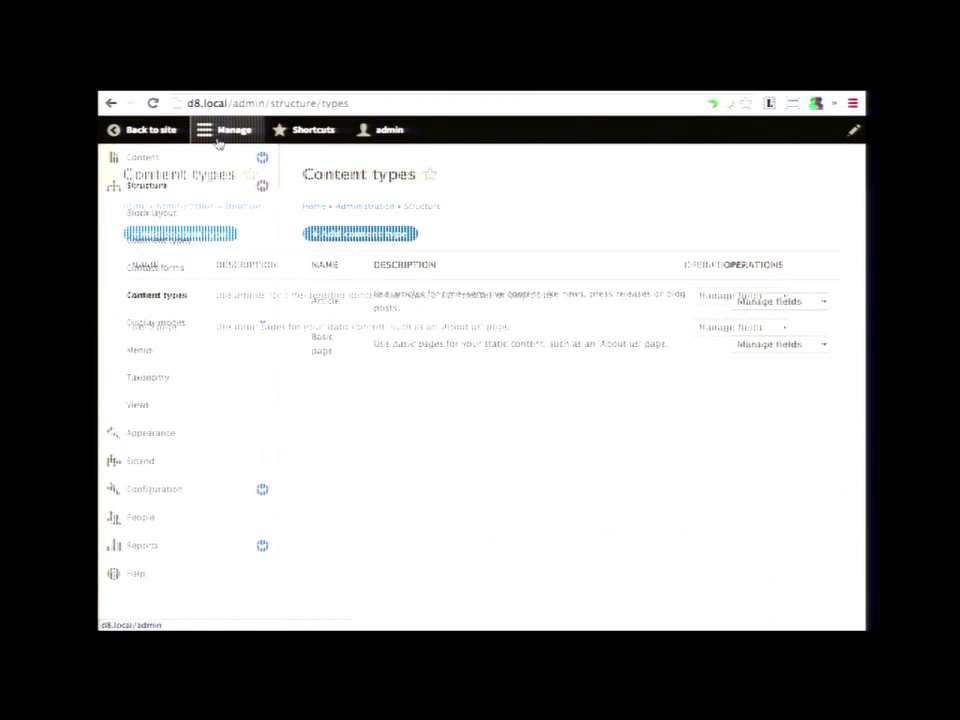
click(178, 232)
text(My Image)
click(266, 317)
text(An image for our gallery)
click(177, 444)
click(420, 450)
key(Return)
- Add an Image field named 'My Image Field' to My Image and save its settings
click(172, 313)
click(189, 249)
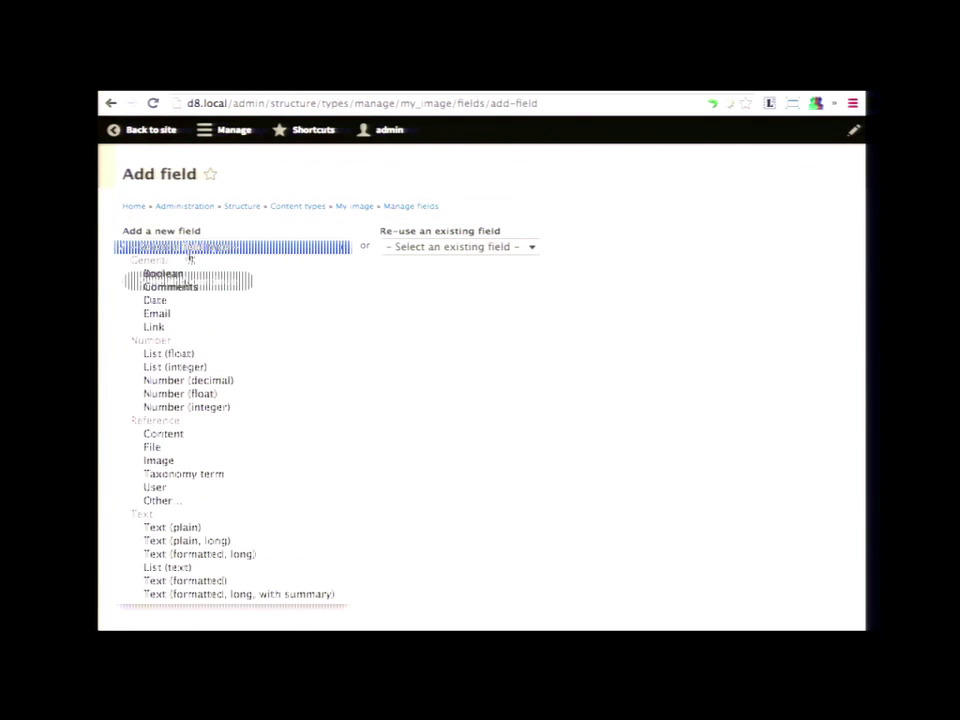
click(192, 467)
text(My Image Field)
click(176, 321)
click(189, 555)
scroll(250, 450, down, 15)
click(176, 555)
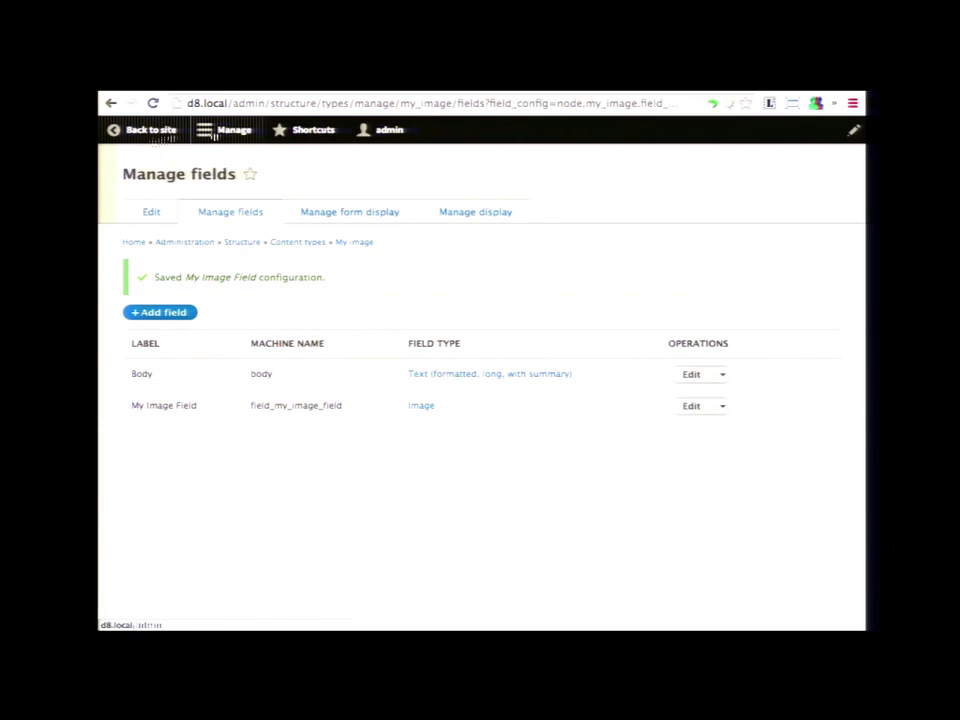
- Go to Configuration > Media > Image styles
click(228, 129)
click(257, 273)
click(251, 434)
click(163, 489)
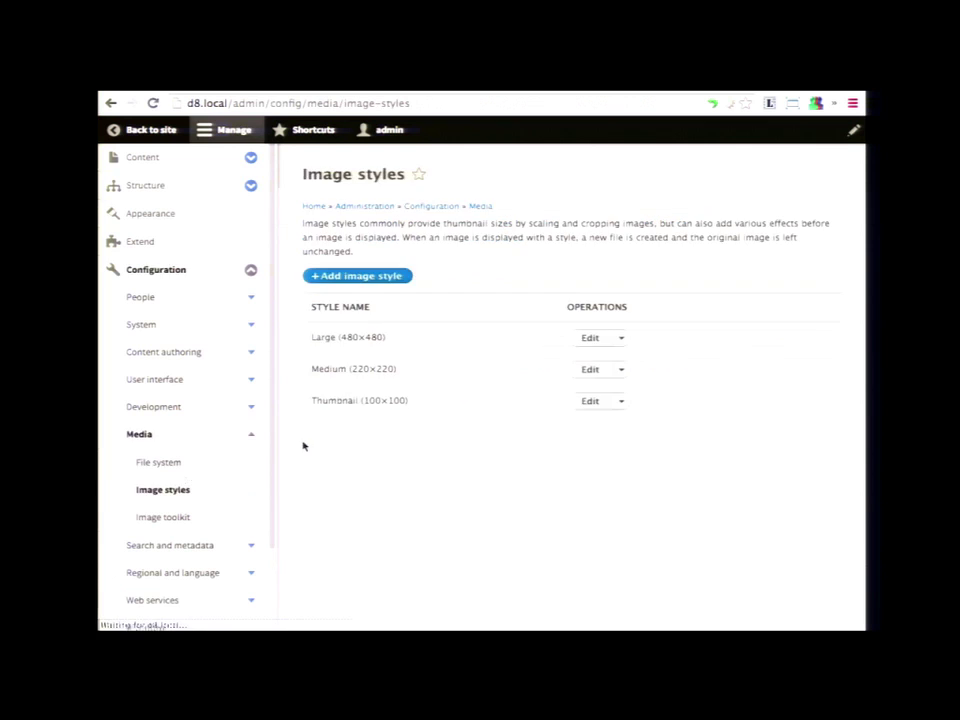
click(227, 129)
- Create image style 'My Image Style' with a 400×300 Scale and crop effect
click(203, 262)
text(My Image Style)
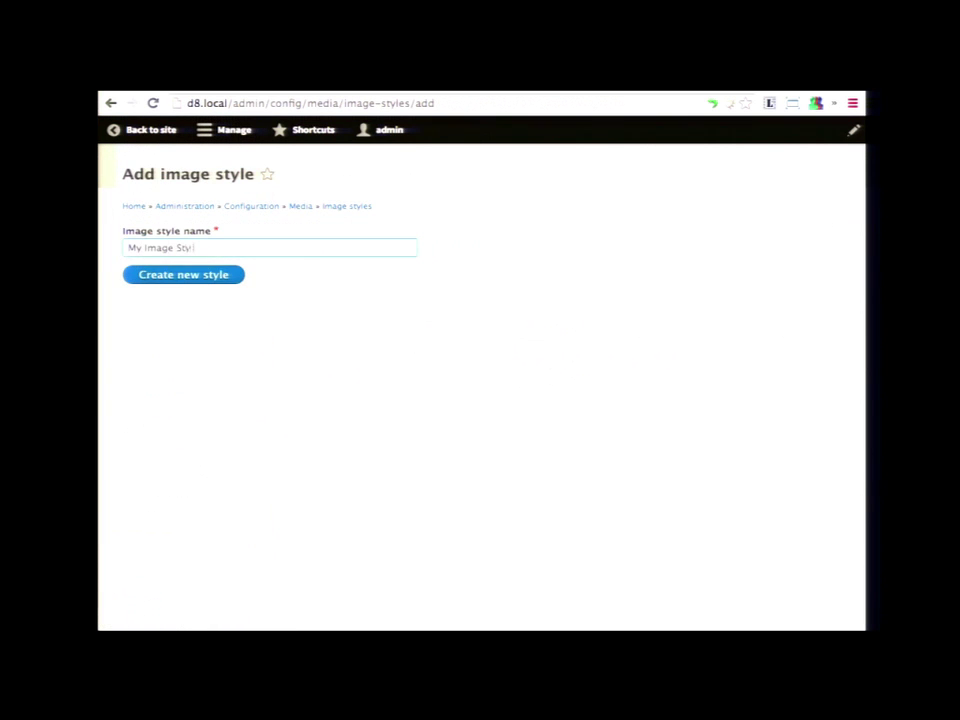
click(199, 285)
click(204, 504)
click(193, 598)
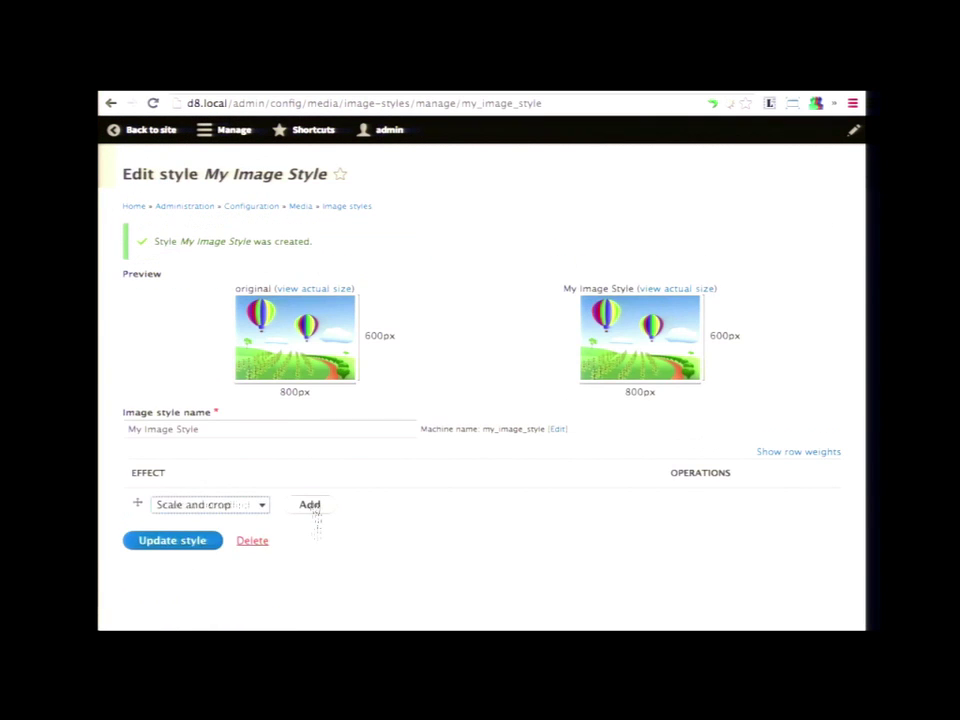
click(309, 504)
text(400300)
click(166, 392)
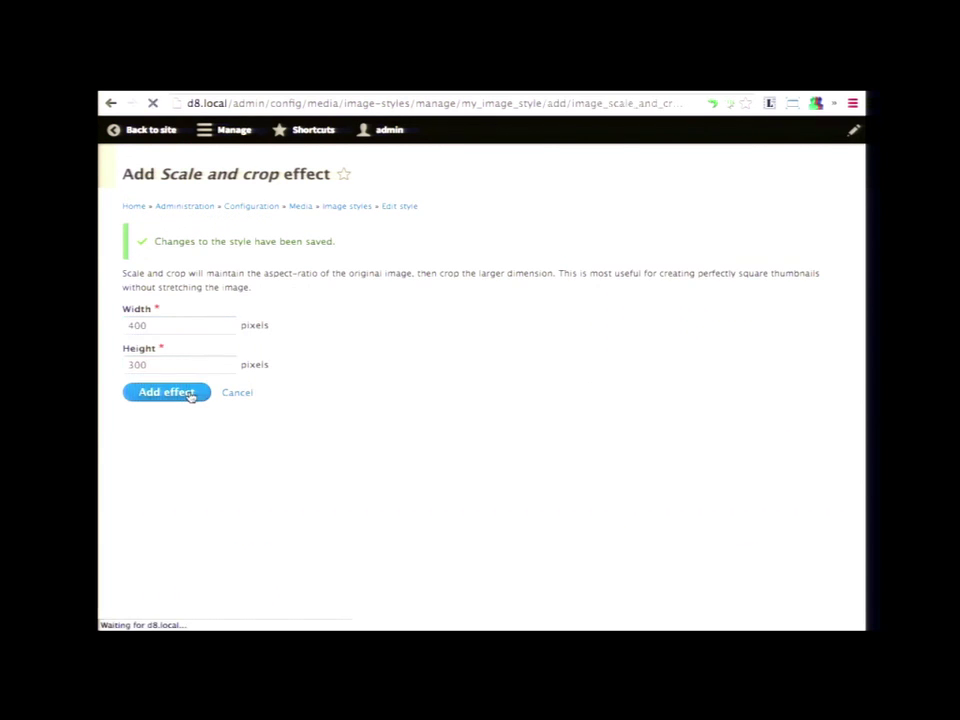
- Start a new view 'My Gallery' of My Image content with its own page
click(234, 129)
click(259, 186)
click(139, 403)
click(325, 270)
click(273, 270)
text(My Gallery)
click(390, 349)
click(381, 375)
click(205, 409)
- Display My Gallery as a Grid of fields with 50 items per page, then save and edit
scroll(272, 417, down, 2)
click(189, 459)
click(154, 418)
click(306, 459)
click(279, 514)
scroll(370, 479, down, 1)
double_click(161, 427)
text(50)
click(178, 589)
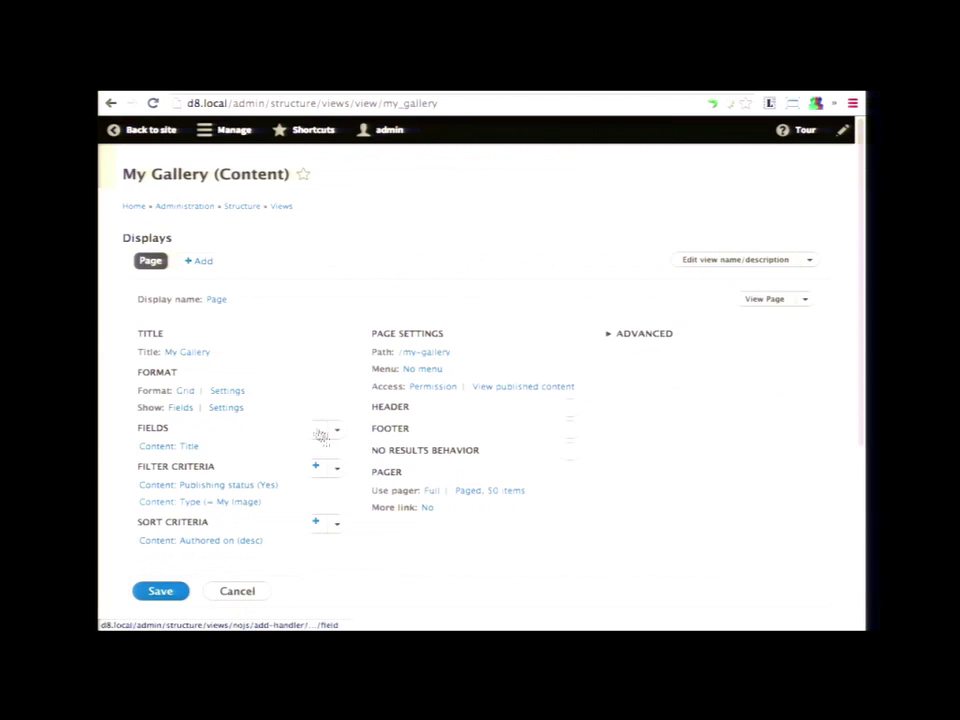
click(325, 430)
- Add My Image Field to the view using My Image Style, linked to the content
text(my)
click(306, 341)
click(371, 454)
click(367, 455)
click(345, 493)
click(328, 509)
click(322, 523)
click(332, 603)
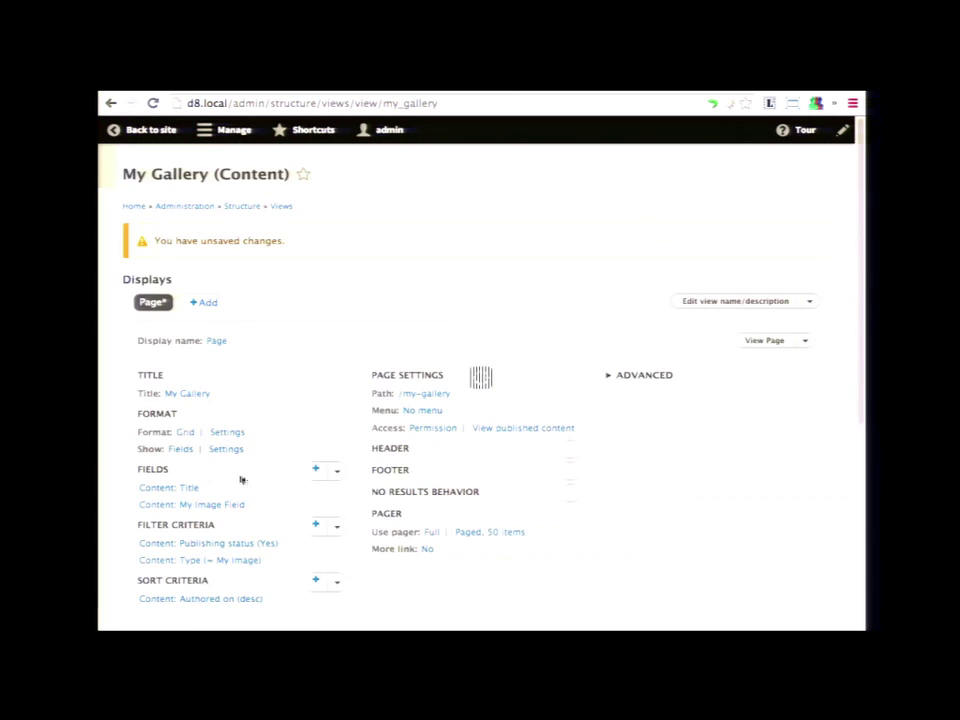
- Give My Gallery a 'Gallery' menu link and save the view
click(418, 412)
text(Gallery)
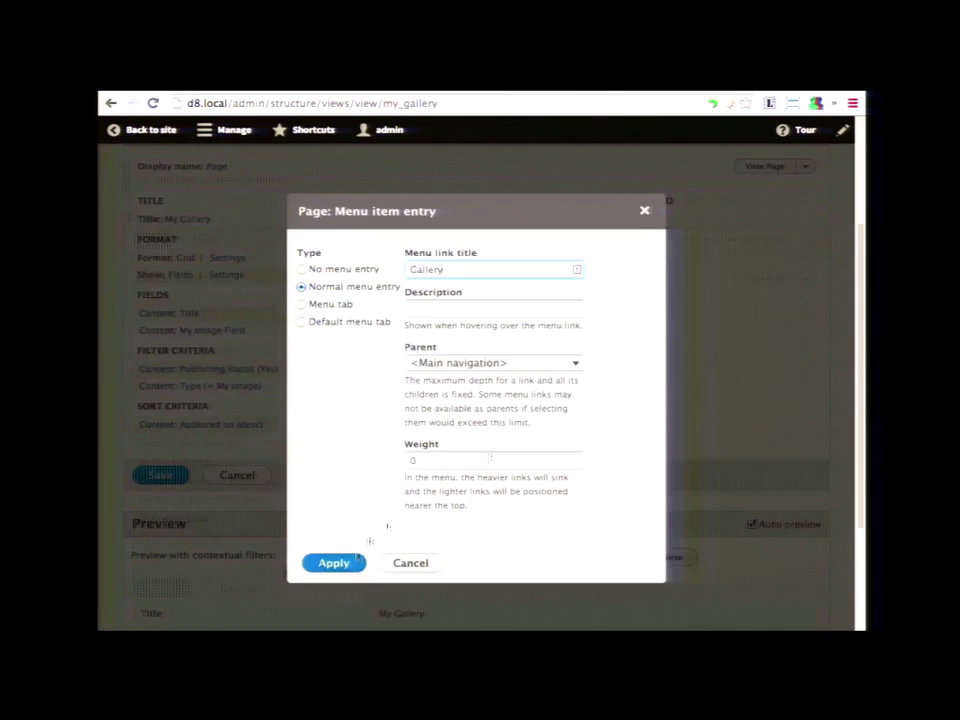
click(332, 561)
click(156, 478)
click(148, 131)
click(160, 404)
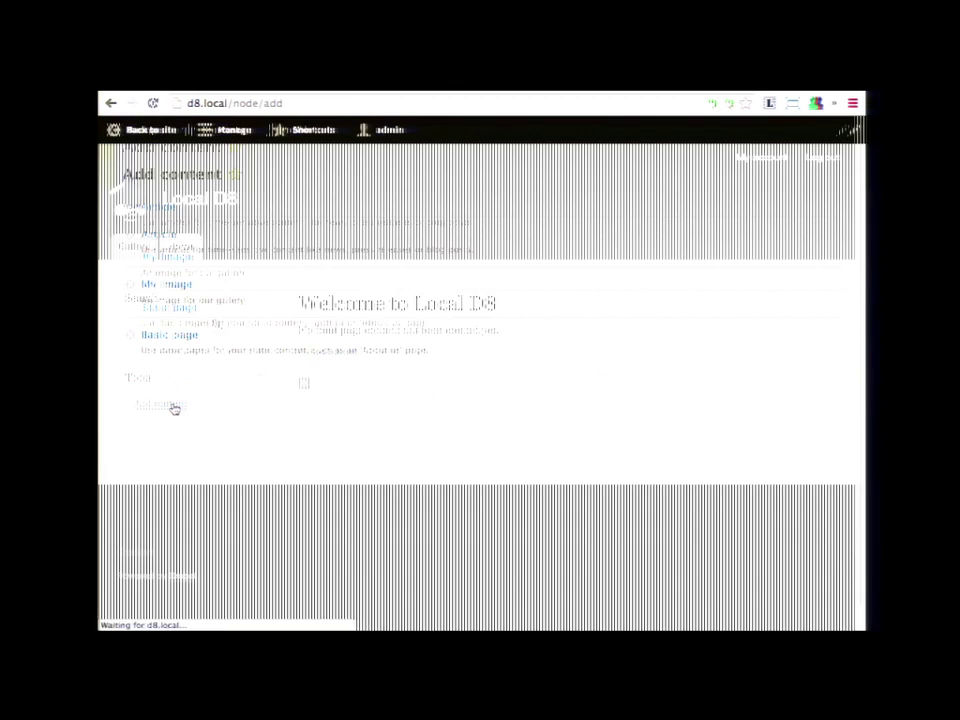
- Publish a My Image post for Isis with a cat photo and alt text 'isis'
click(166, 281)
click(193, 523)
double_click(227, 262)
scroll(229, 275, down, 2)
click(268, 440)
text(isis)
click(232, 557)
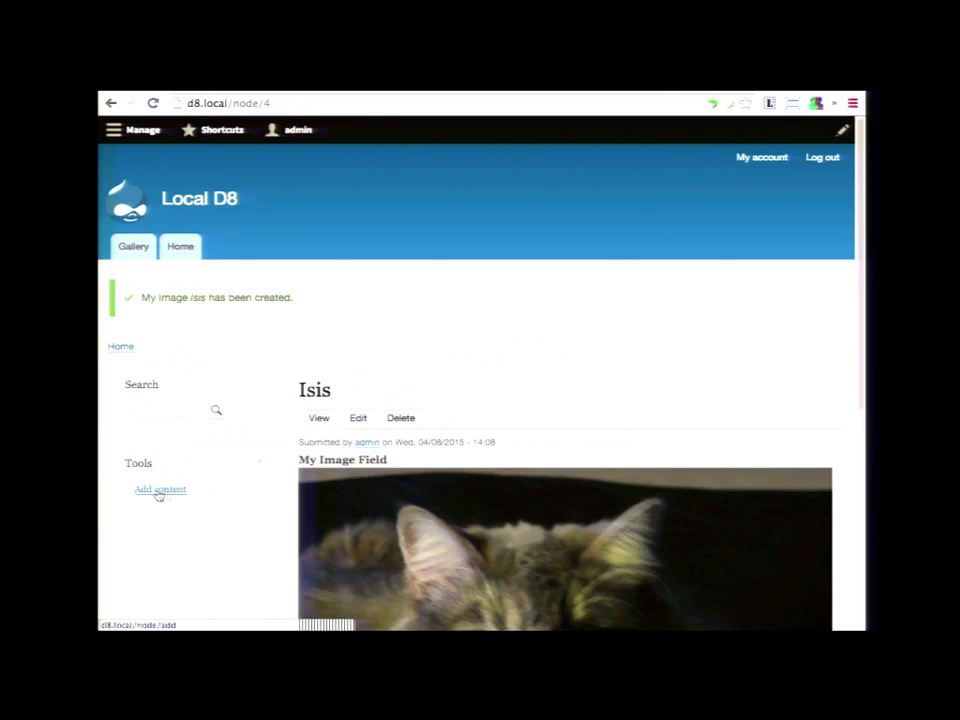
- Create the Tesh and Neeka My Image posts, uploading a cat photo for each
click(156, 489)
click(189, 300)
text(Tesh)
click(157, 525)
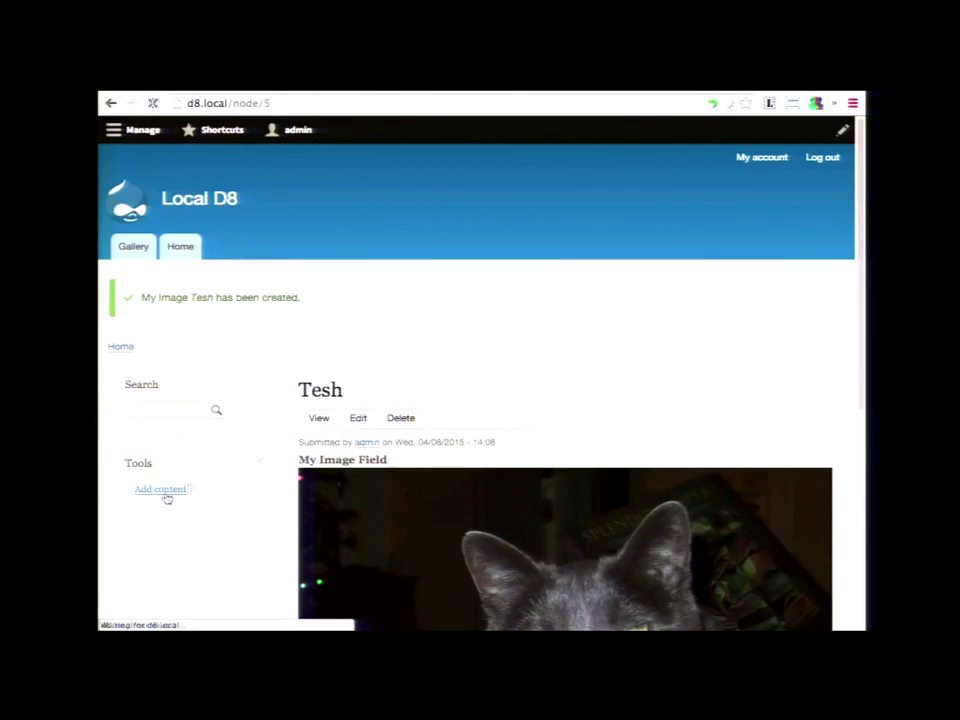
click(165, 495)
click(168, 285)
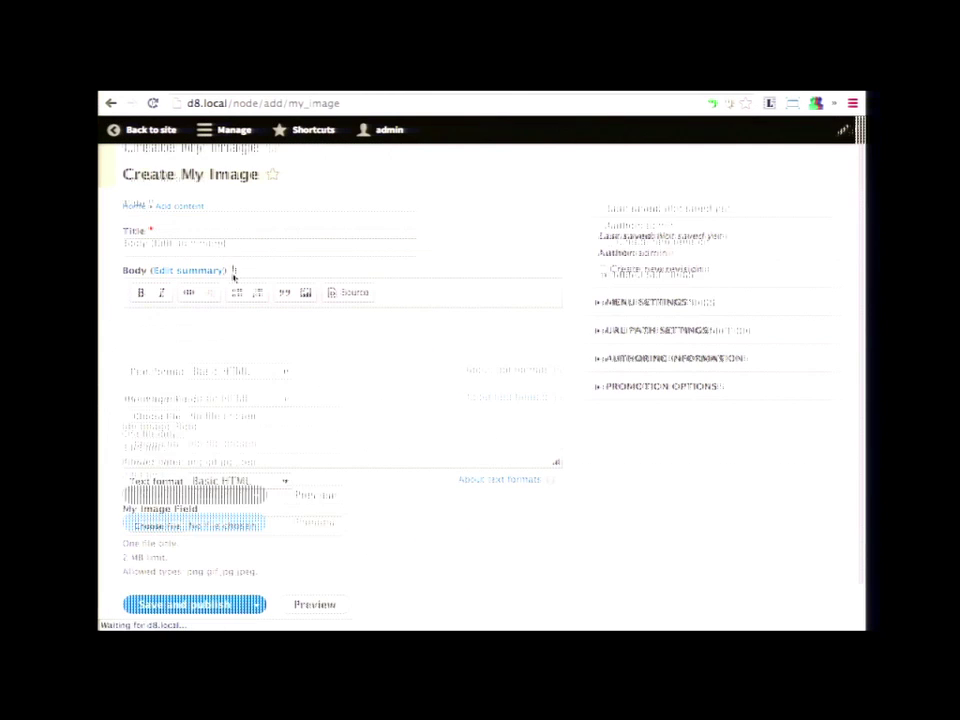
click(140, 526)
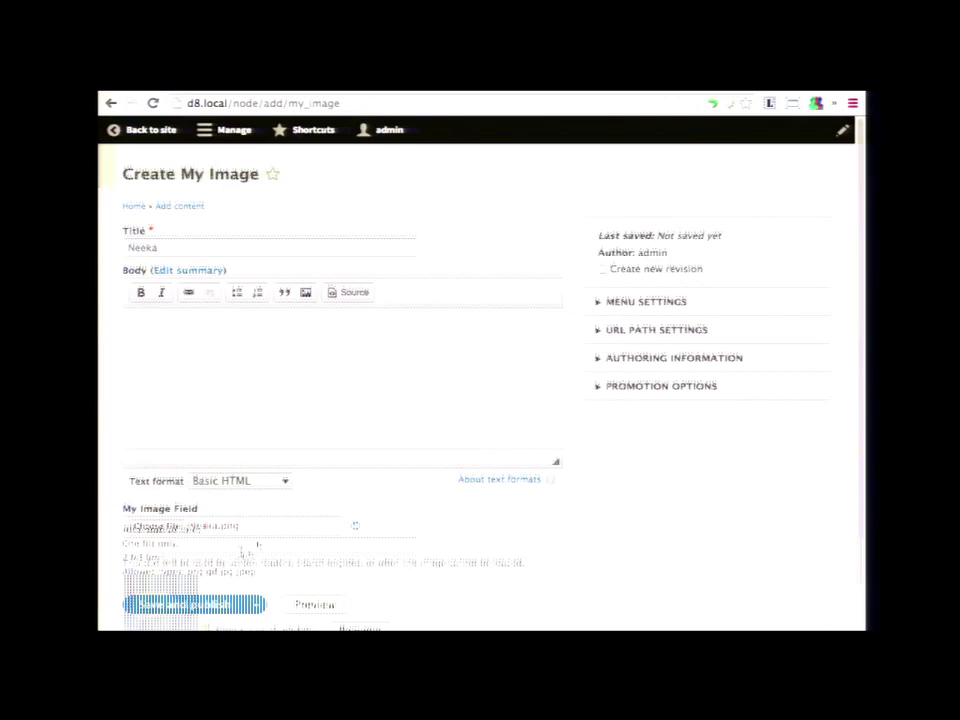
click(195, 558)
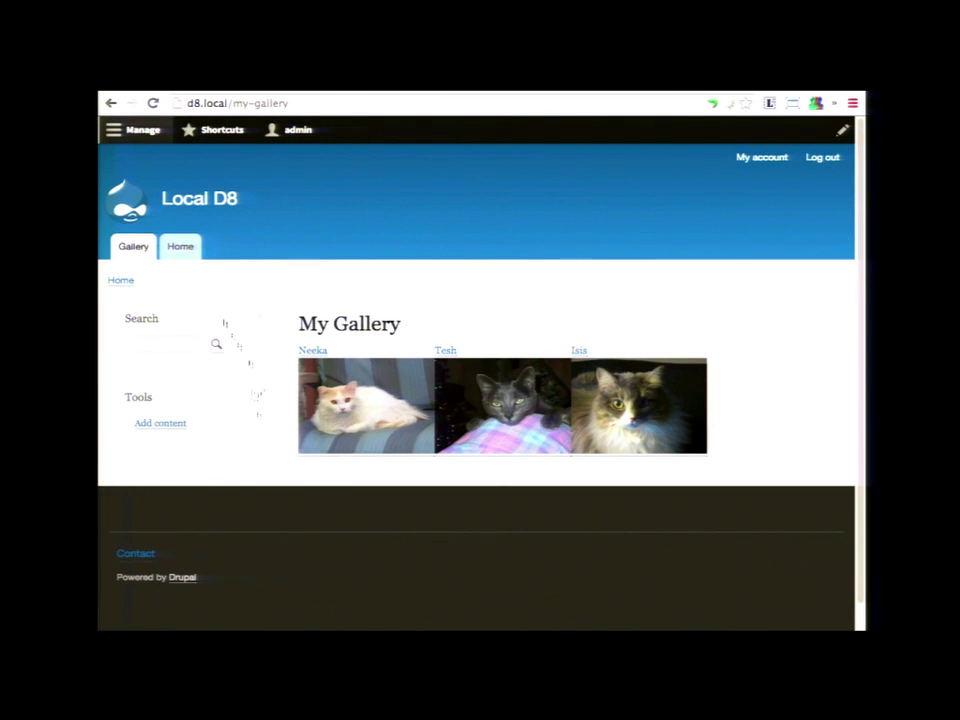
- Return via Development > Configuration management to the Features list, now including My Image
click(145, 138)
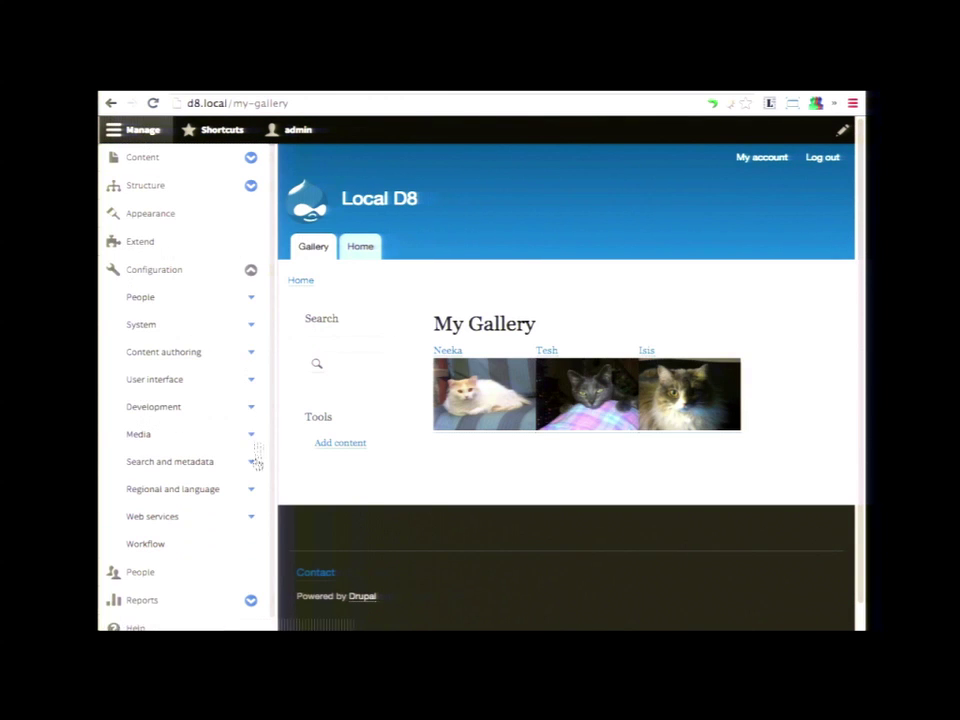
click(251, 409)
click(184, 521)
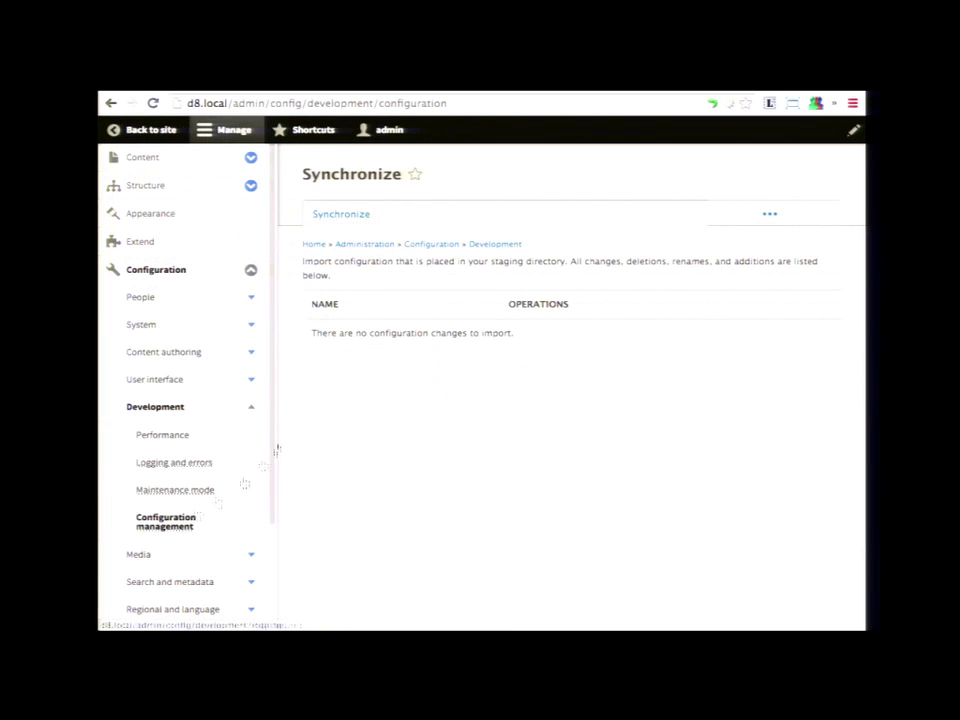
click(229, 135)
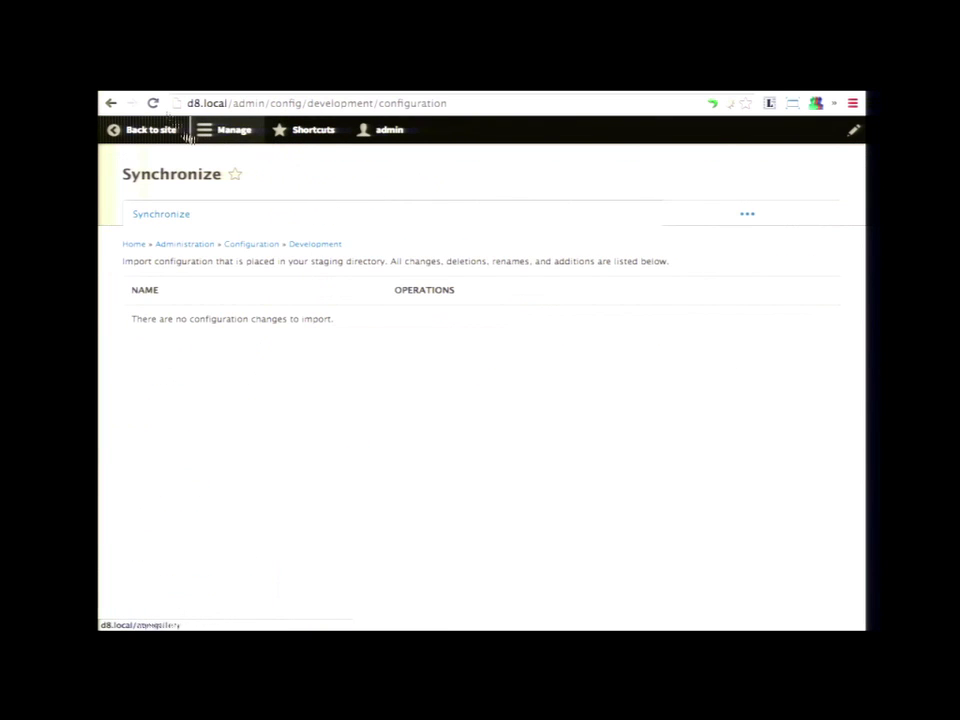
click(153, 103)
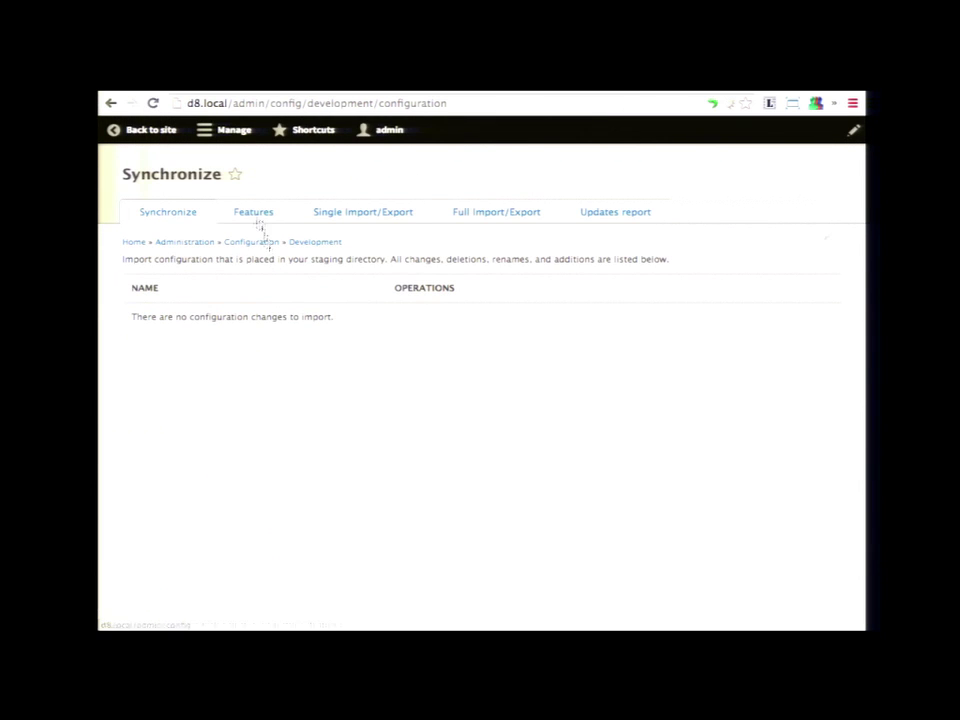
click(254, 213)
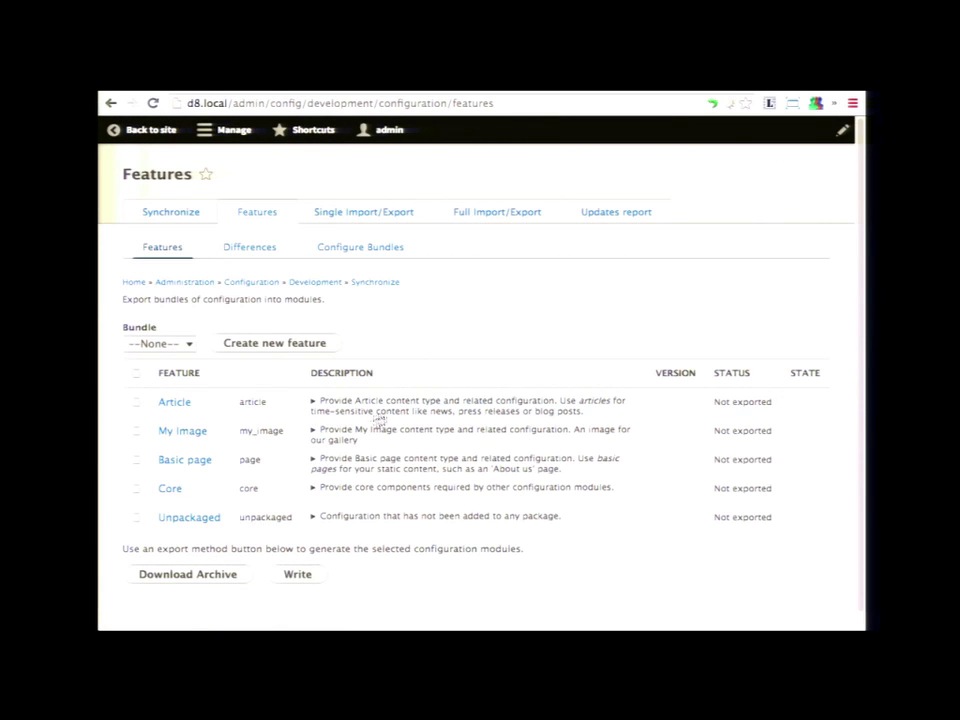
- Open the My Image feature and add node.field_my_image_field field storage to it
click(195, 439)
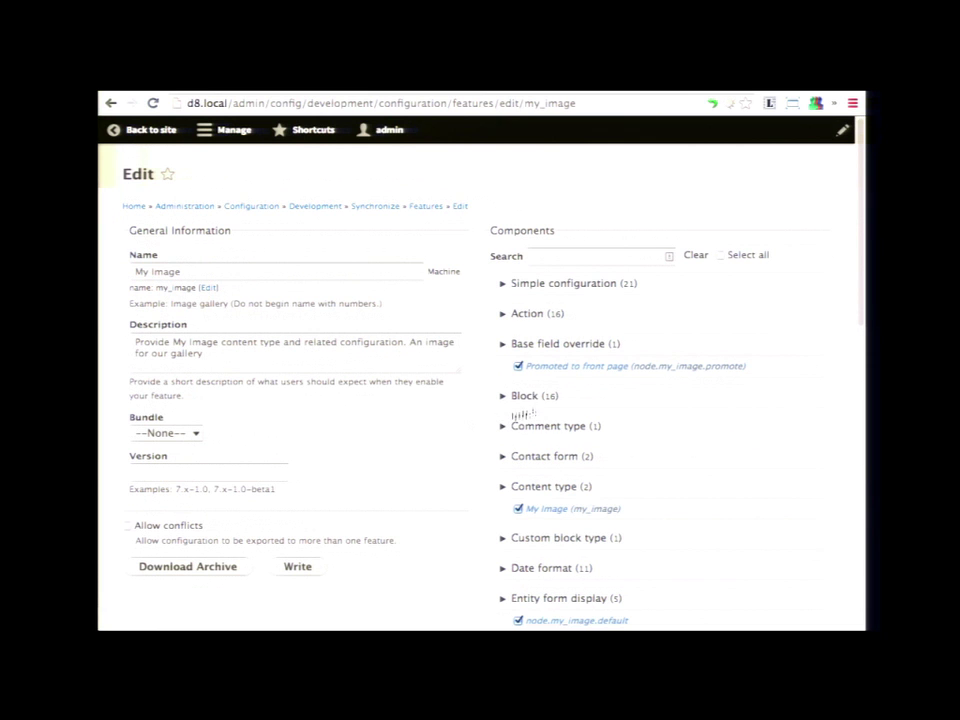
scroll(630, 385, down, 2)
scroll(637, 403, down, 4)
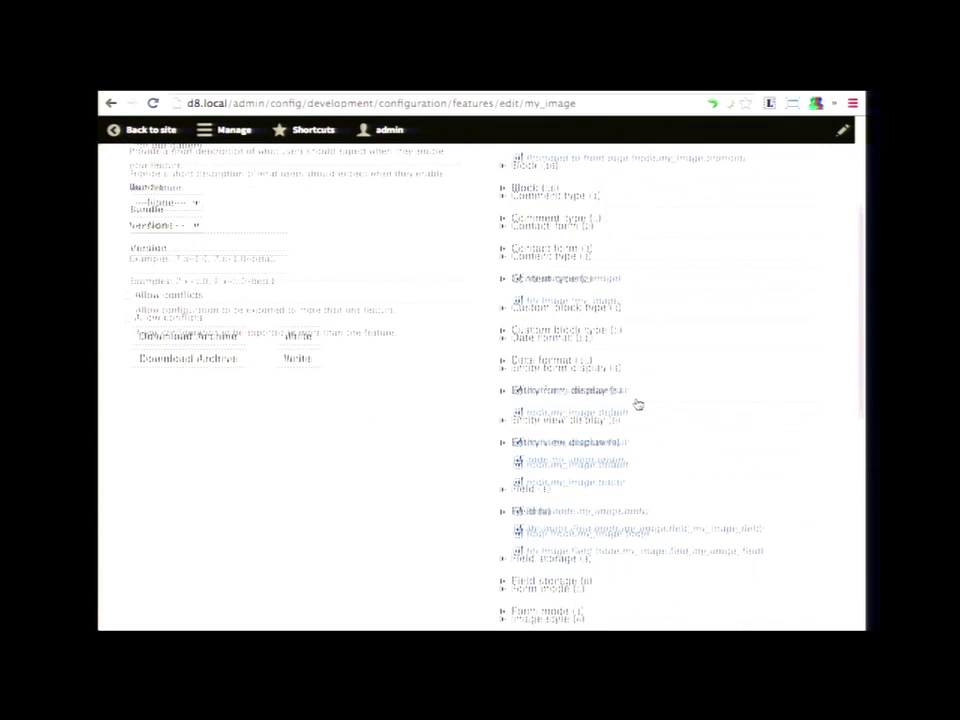
scroll(637, 403, down, 5)
scroll(637, 403, down, 10)
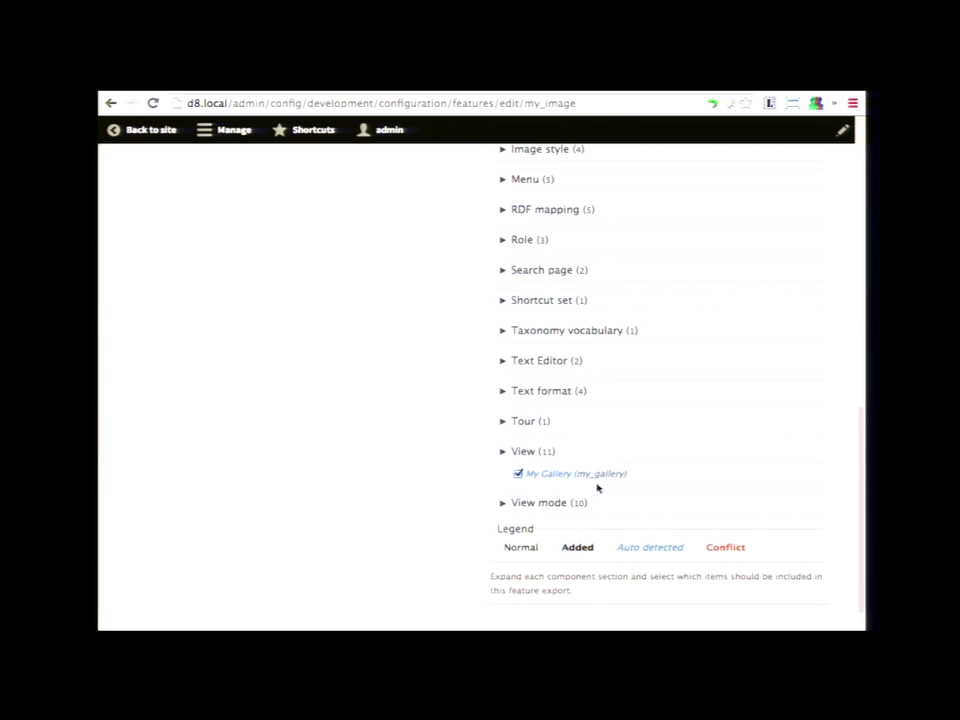
scroll(375, 411, up, 5)
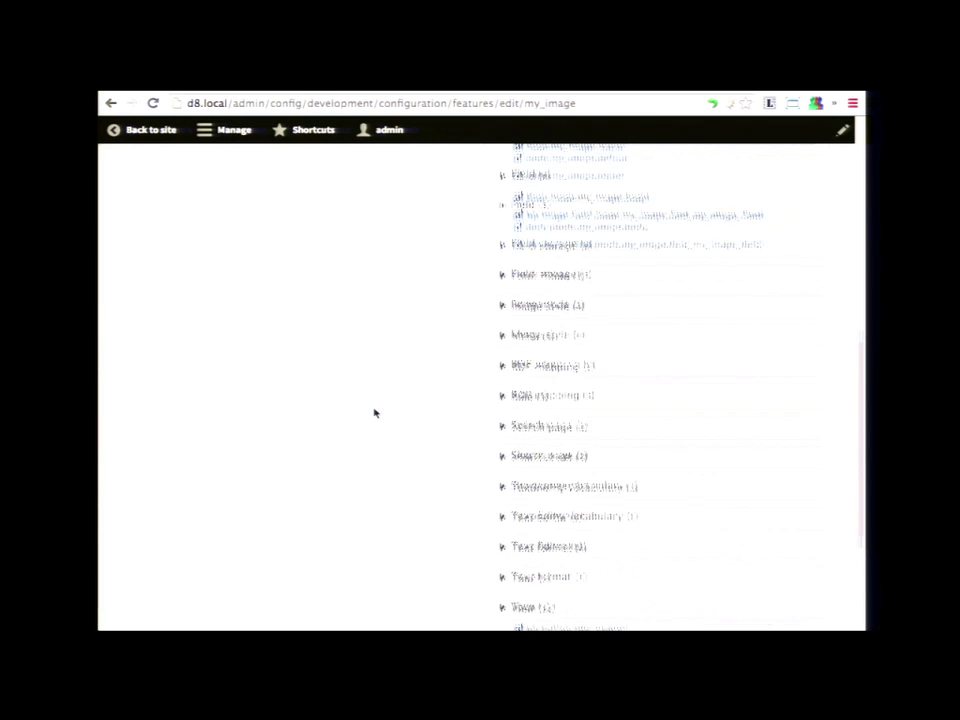
scroll(375, 413, up, 7)
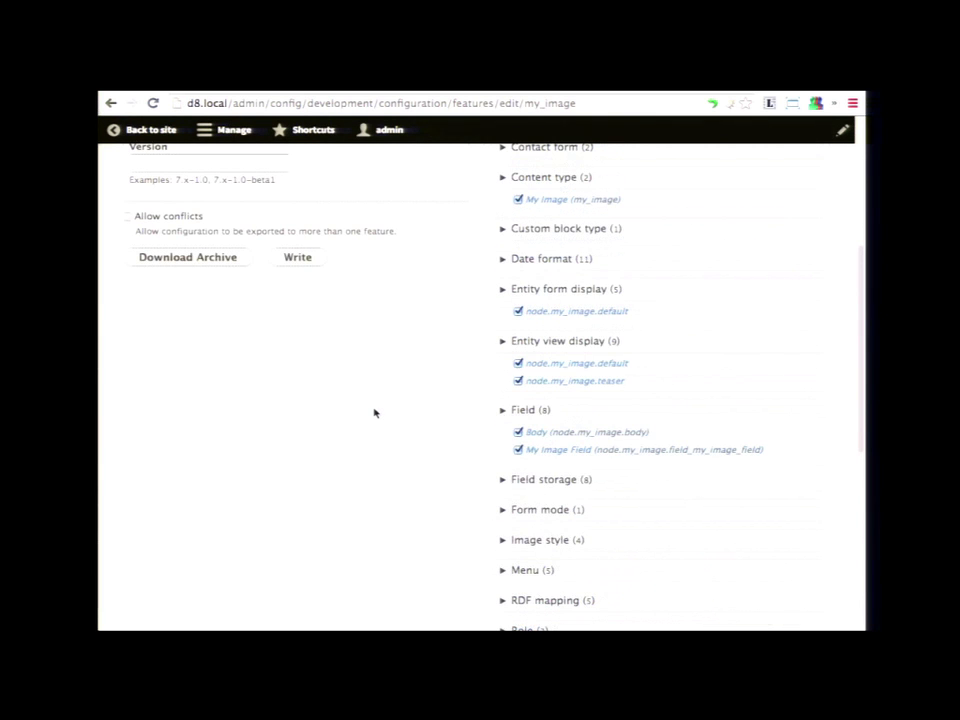
click(538, 482)
scroll(465, 493, down, 3)
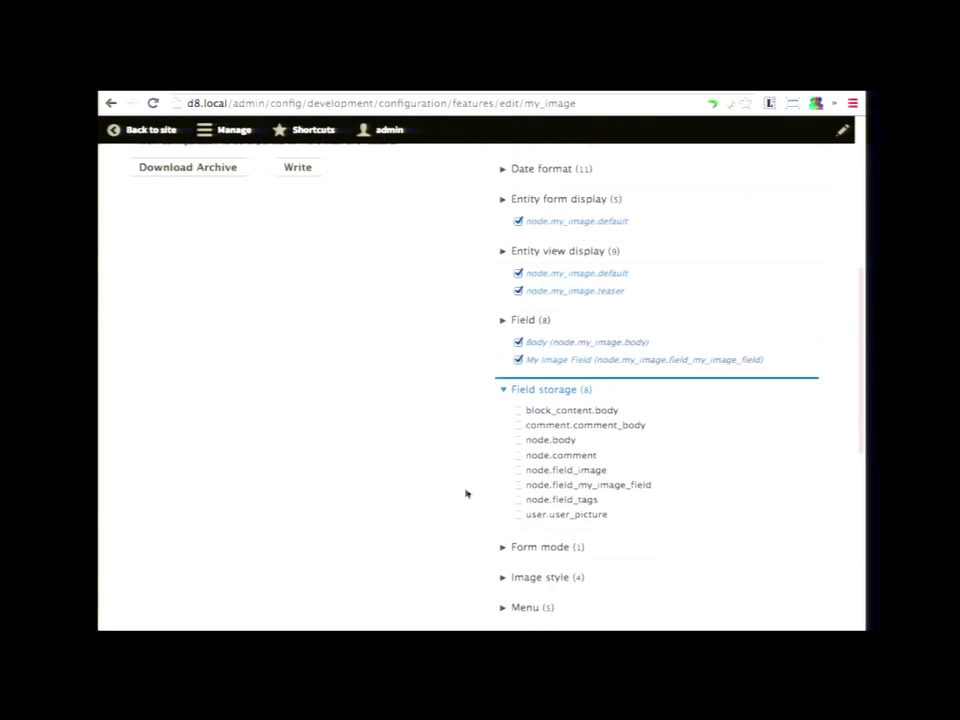
click(518, 485)
- Add the My Image Style image style component to the feature
scroll(407, 478, down, 5)
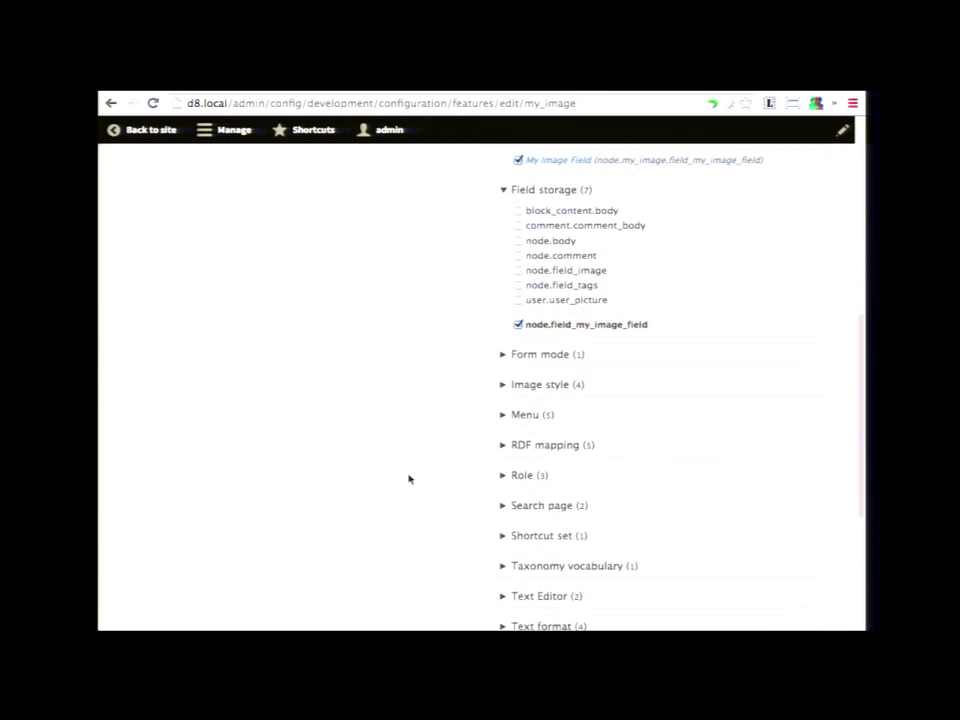
click(536, 386)
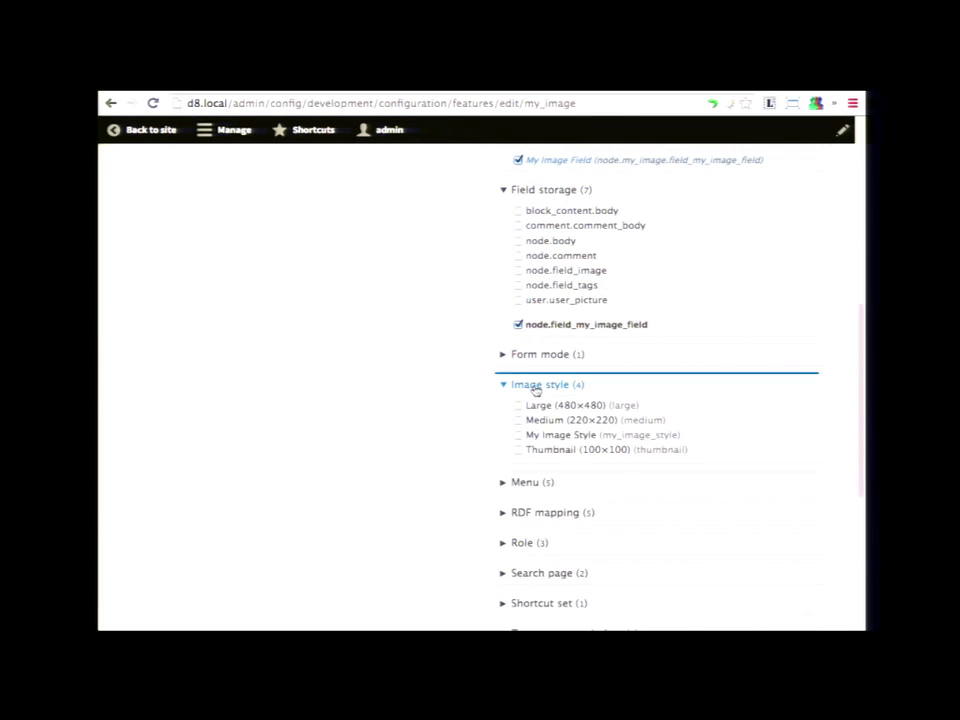
click(518, 435)
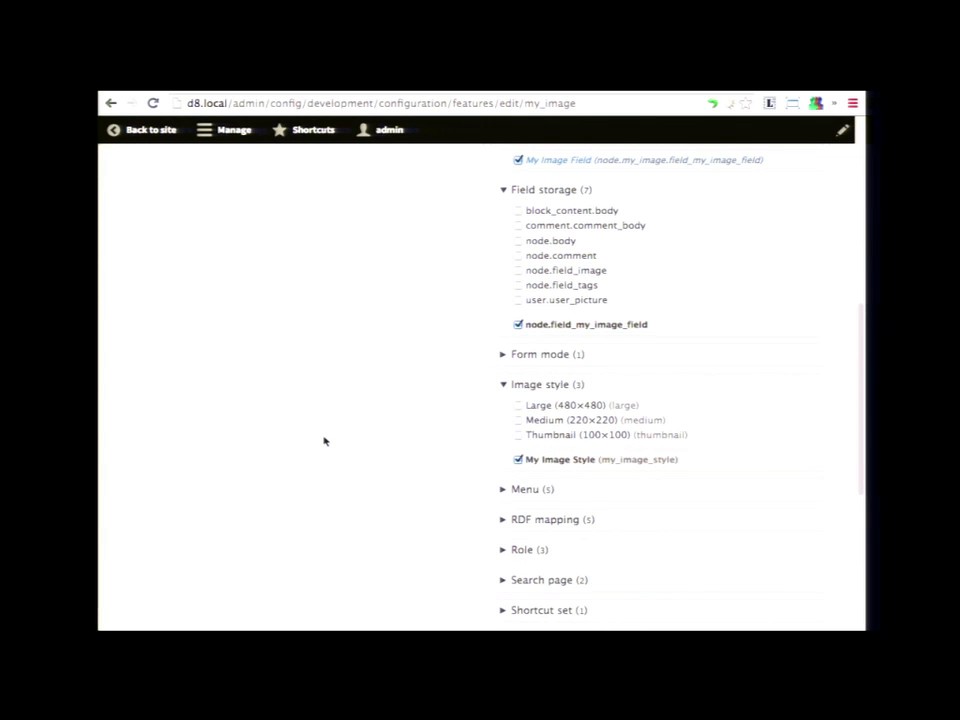
scroll(323, 440, up, 15)
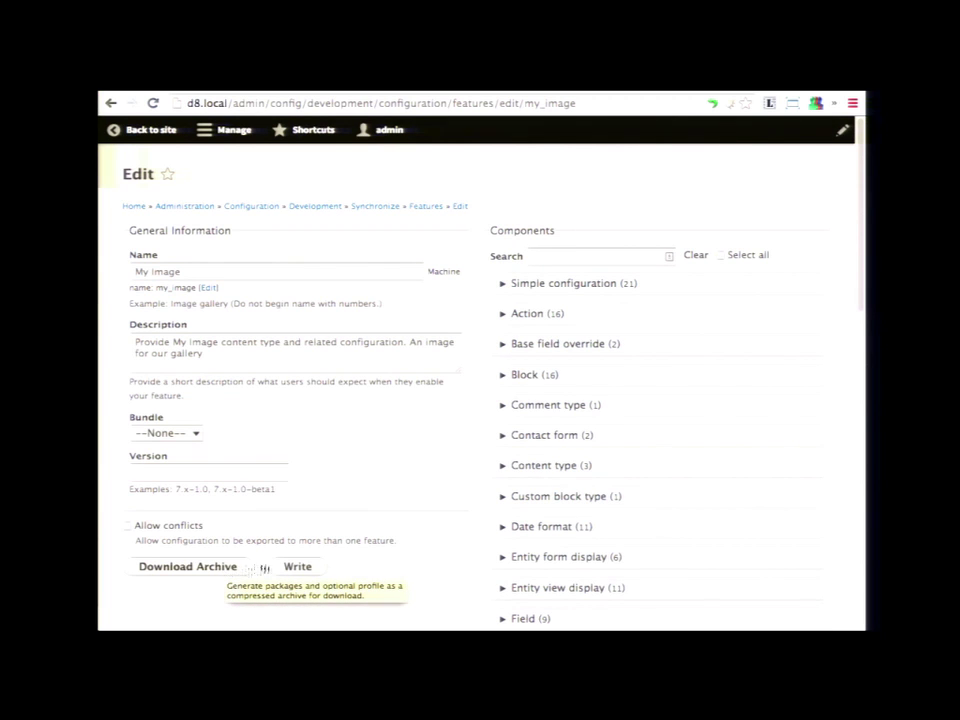
- Write the My Image feature package to modules/custom/my_image
click(291, 568)
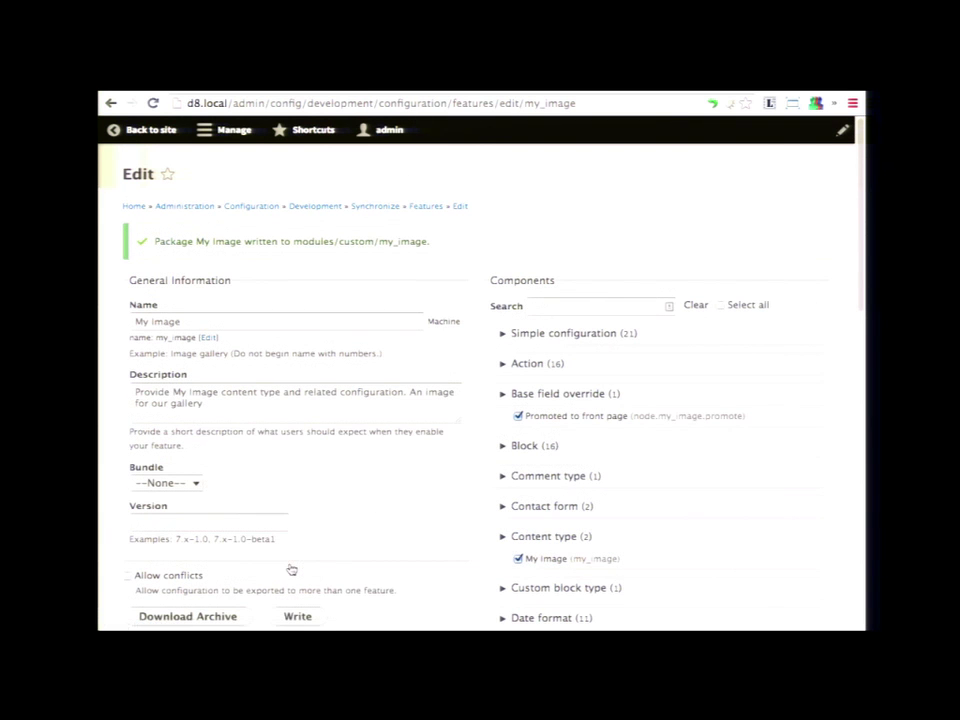
click(422, 209)
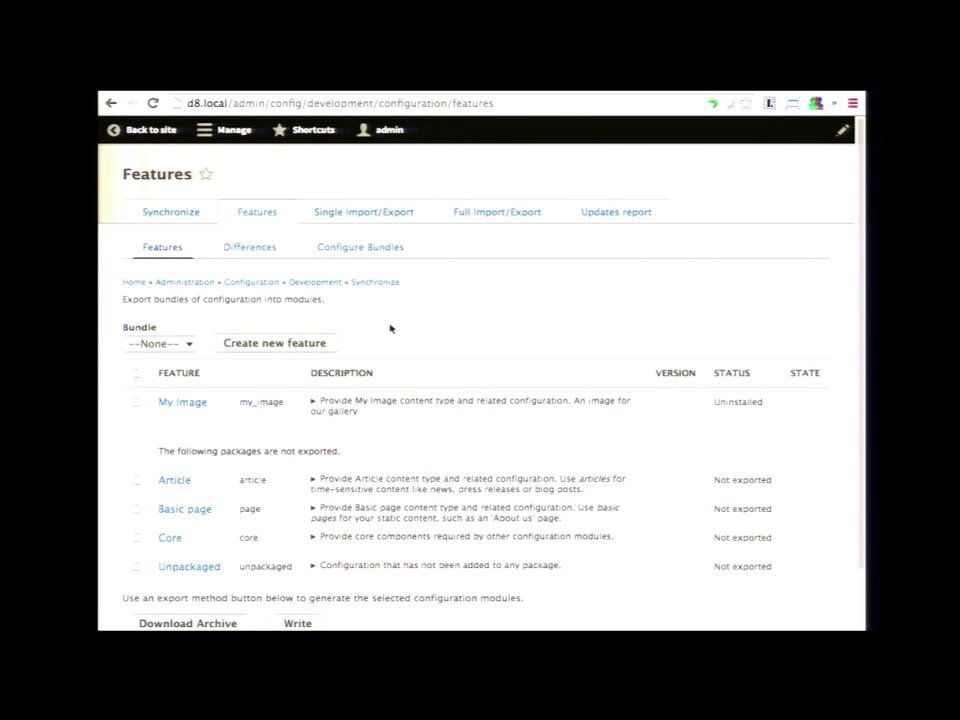
click(229, 129)
- Enable the My Image module on Extend, filtered by 'My', and save the configuration
click(144, 242)
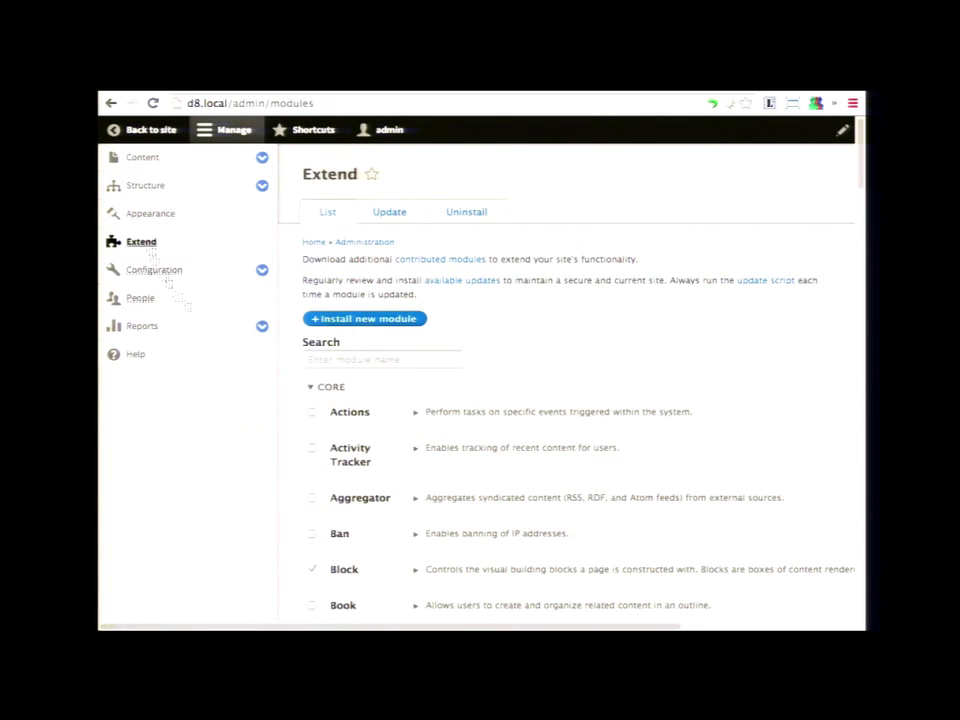
click(229, 129)
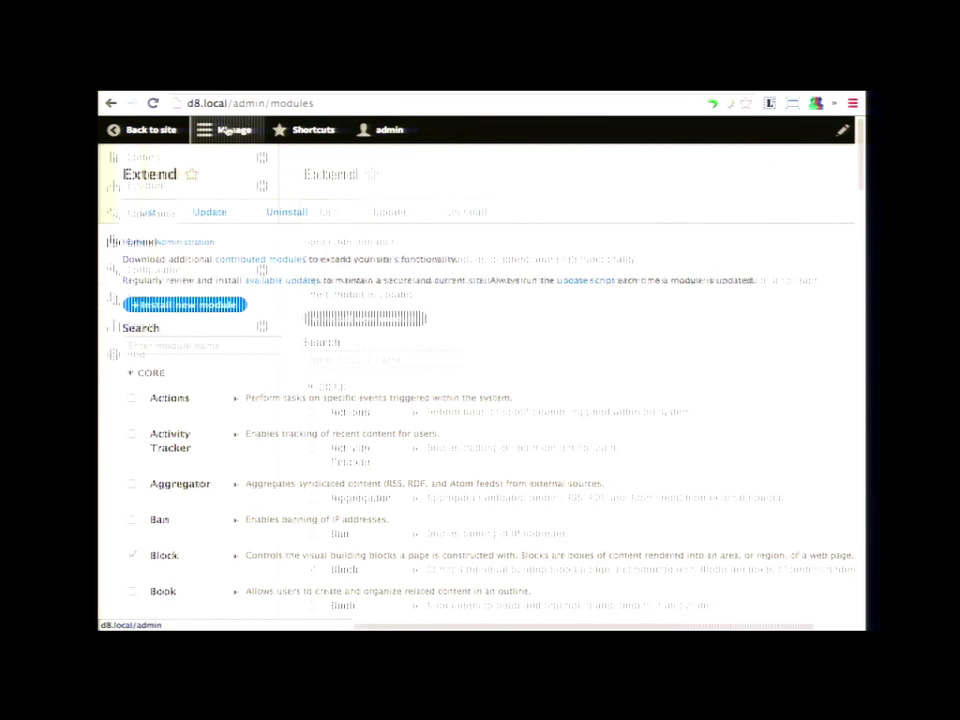
click(212, 342)
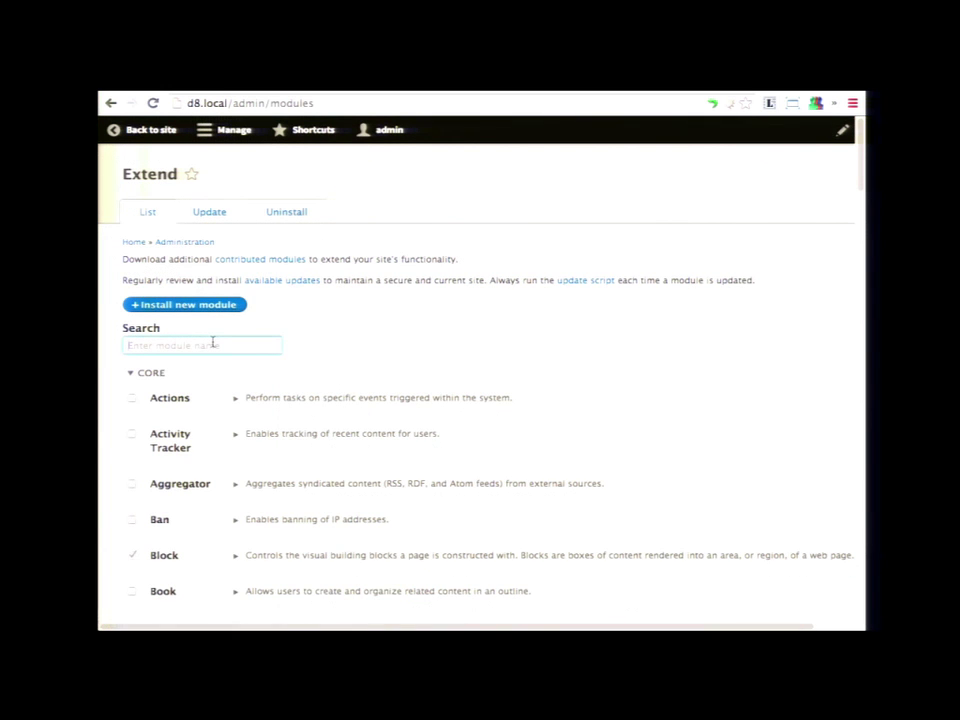
text(My)
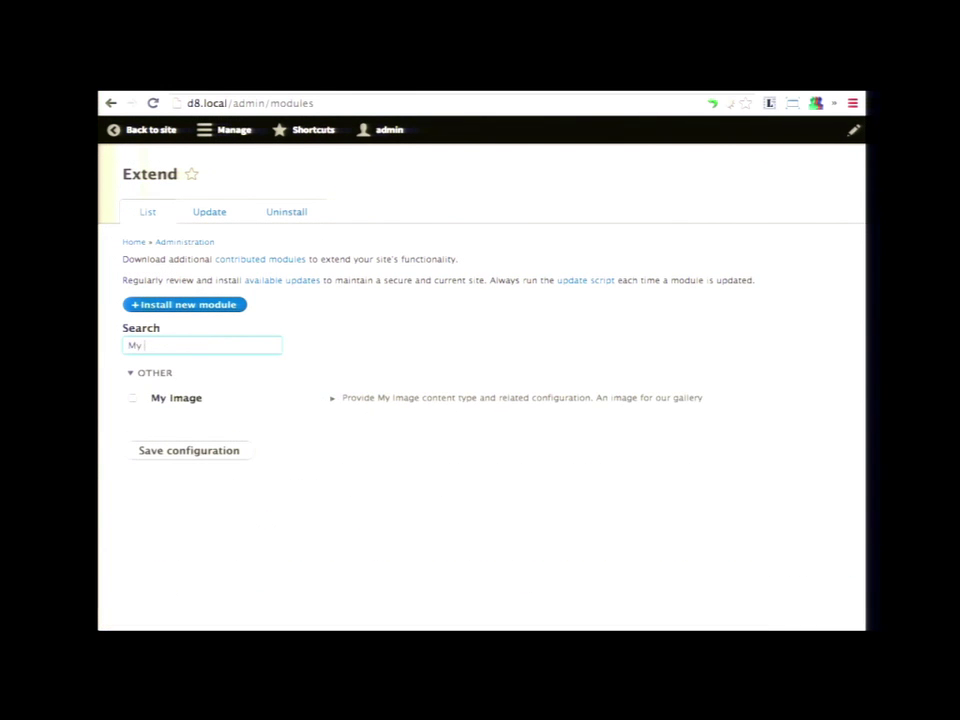
click(133, 398)
click(432, 400)
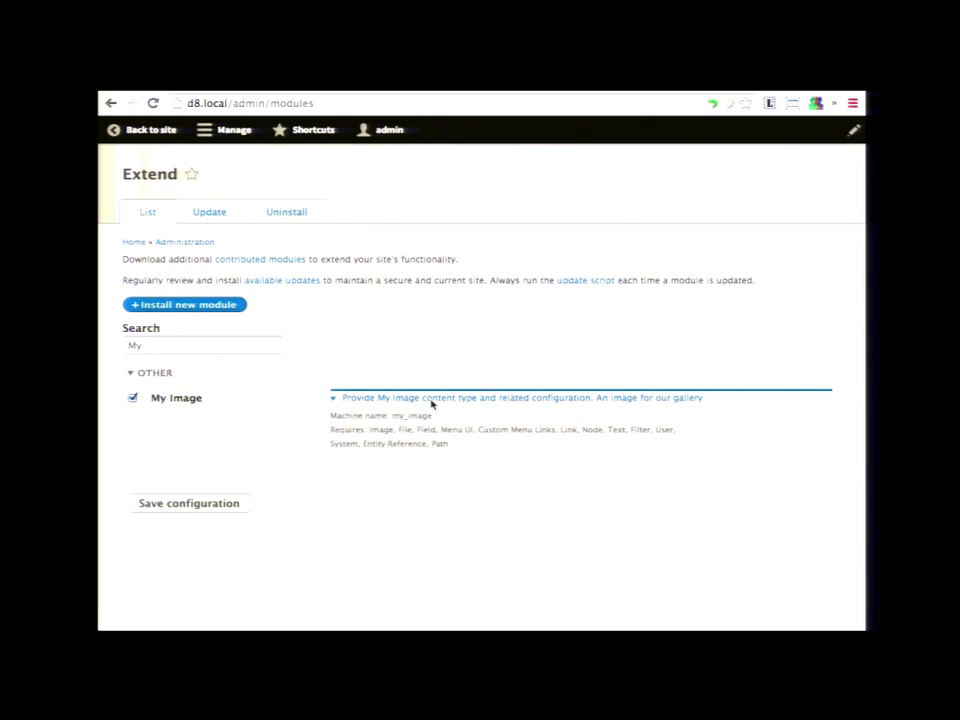
click(432, 400)
click(209, 455)
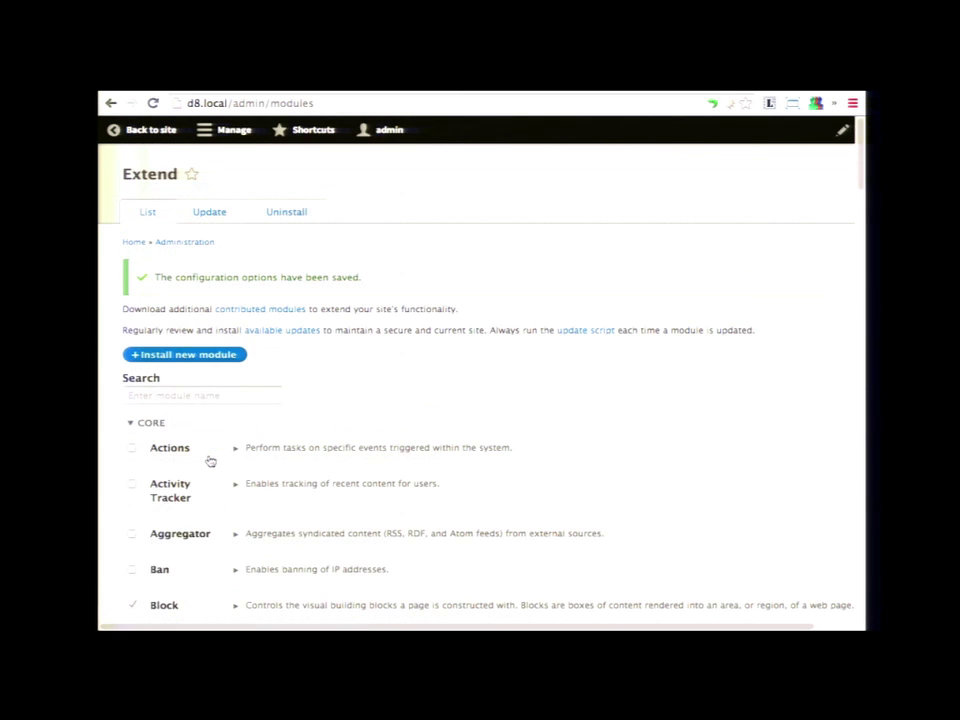
click(150, 138)
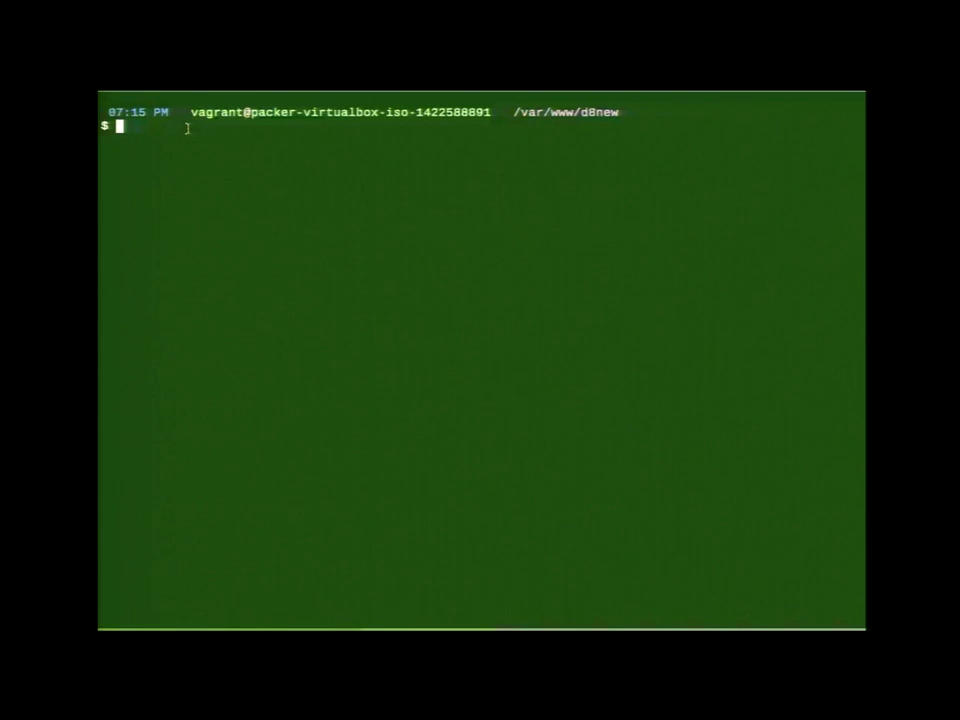
- List the site root, then change into modules and list its contents
text(ls)
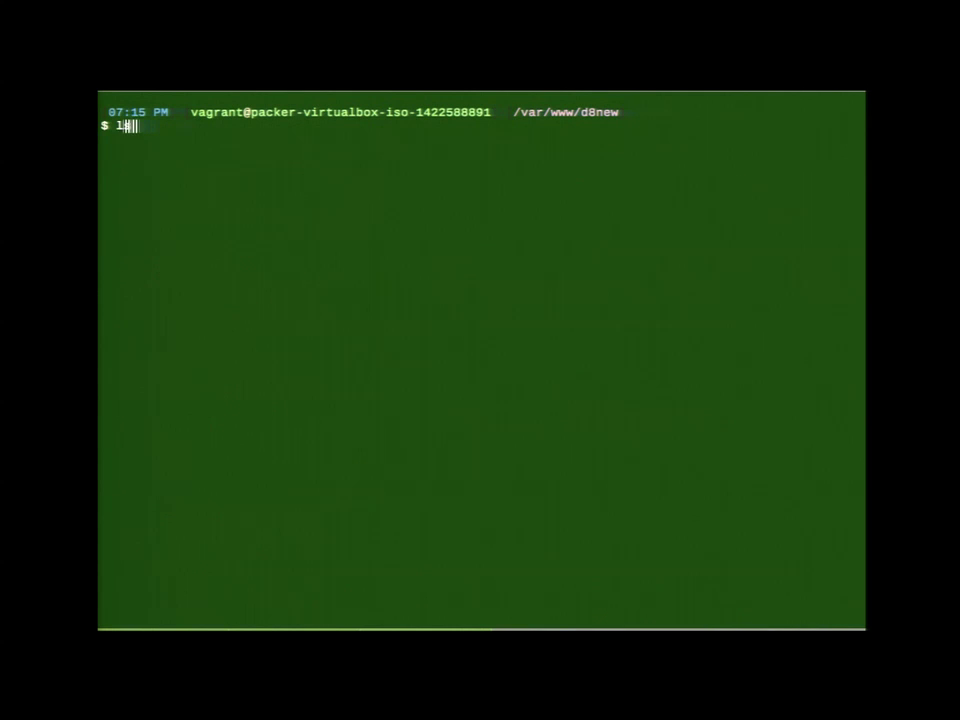
key(Return)
text(cd modules)
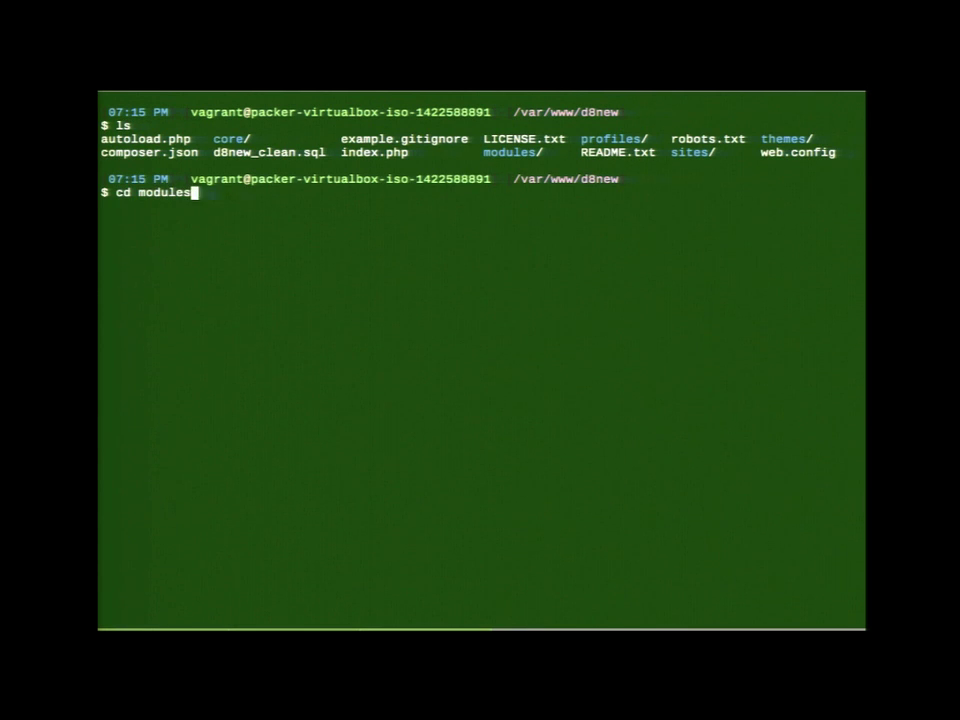
key(Return)
text(ls)
key(Return)
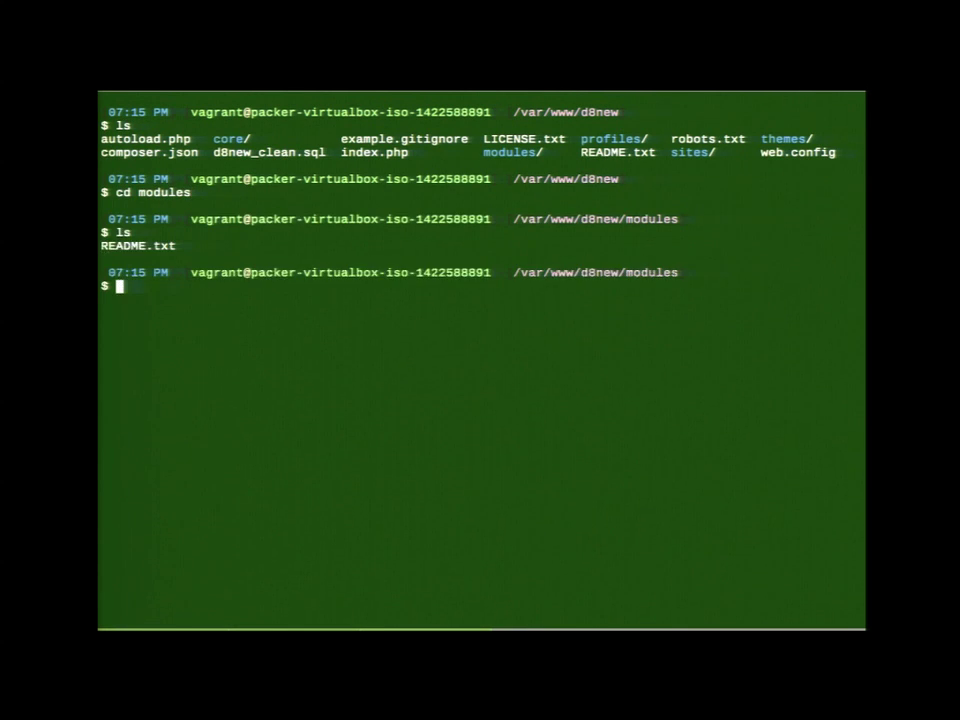
- Copy /tmp/my_image.tar.gz into modules and extract it with tar xvzf
text(cp /tmp)
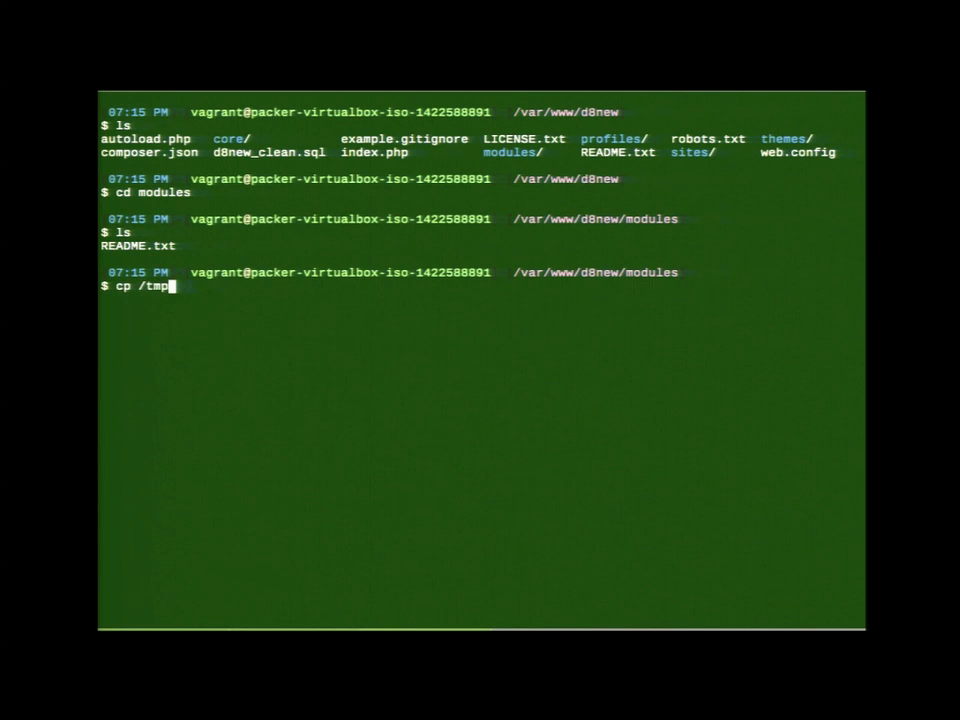
text(/my)
key(Tab)
text(.)
key(Return)
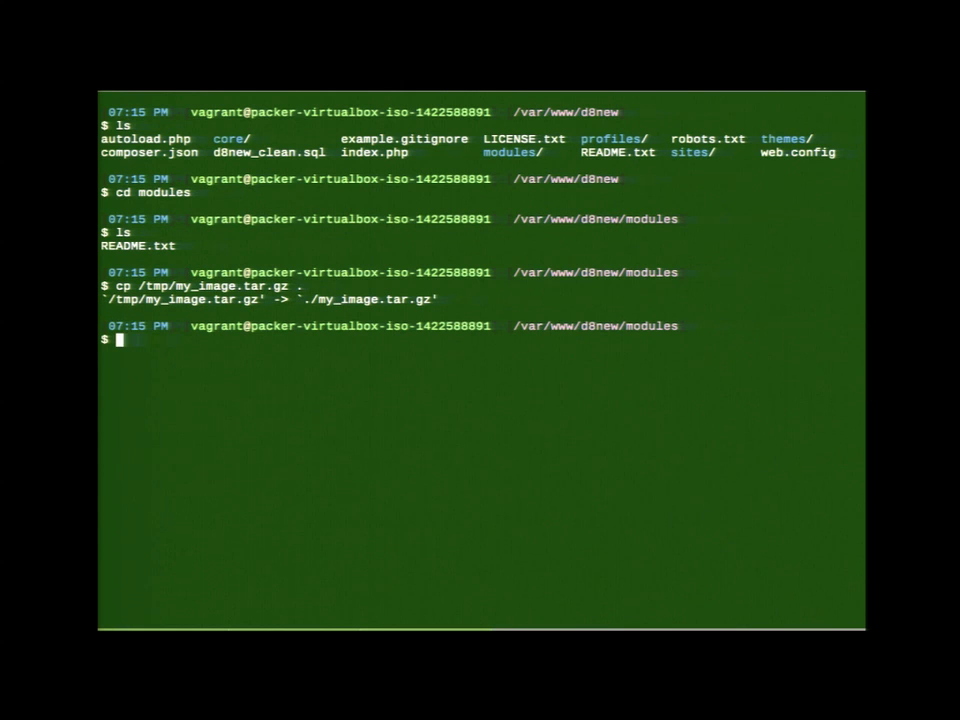
text(tar)
text(vzf my)
key(Tab)
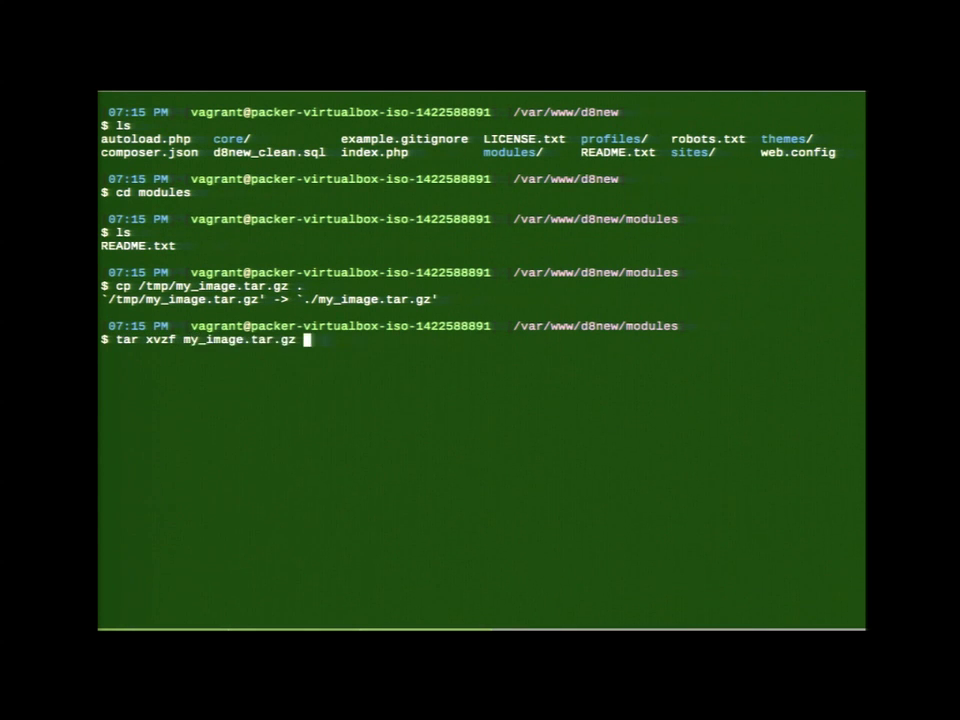
key(Return)
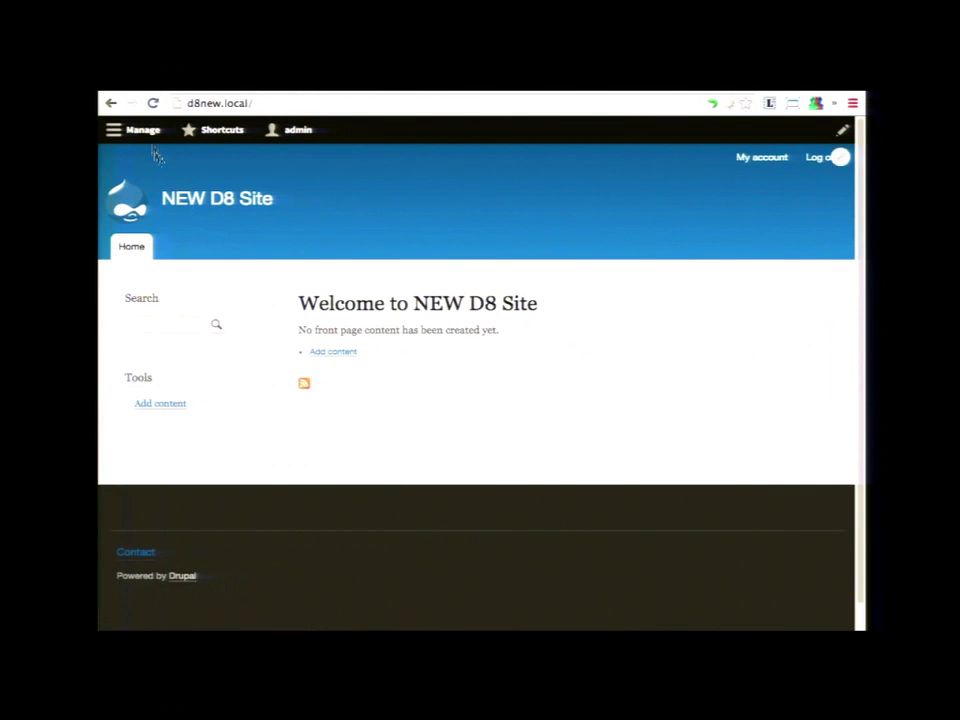
- Enable the My Image module from Extend, found by searching 'my i', then return to the site
click(148, 132)
click(140, 241)
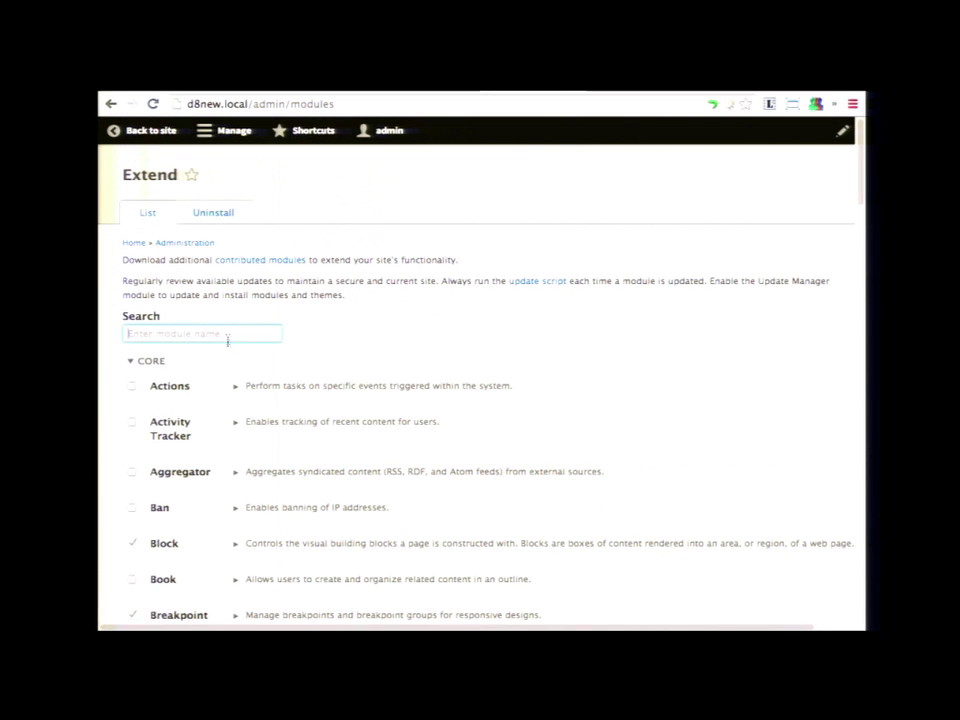
text(featur)
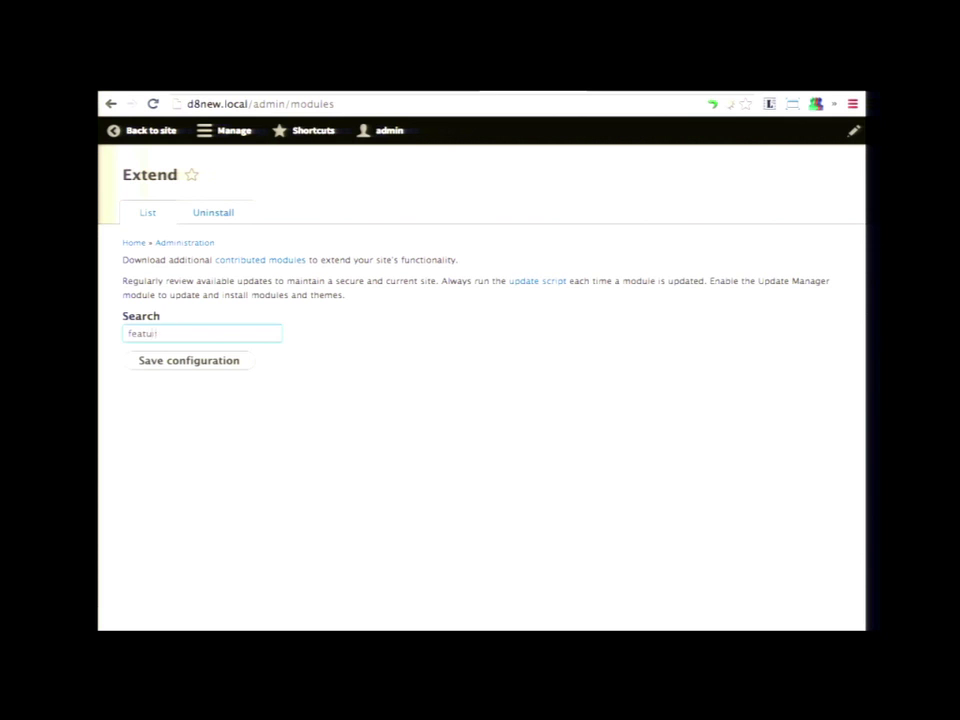
key(BackSpace)
key(BackSpace)
key(BackSpace)
key(BackSpace)
text(my i)
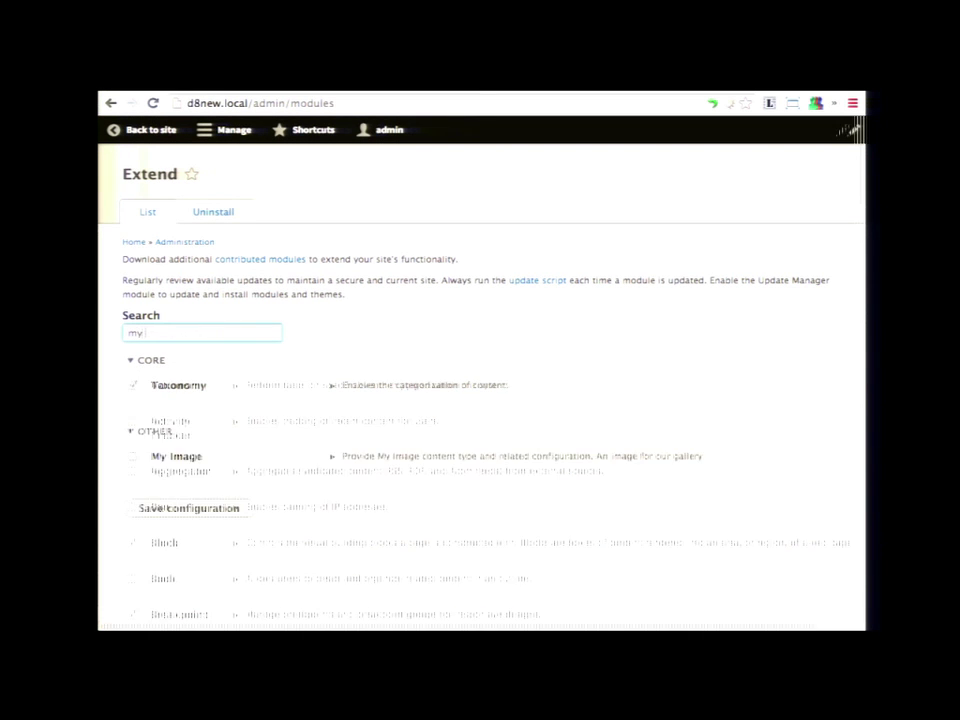
click(182, 387)
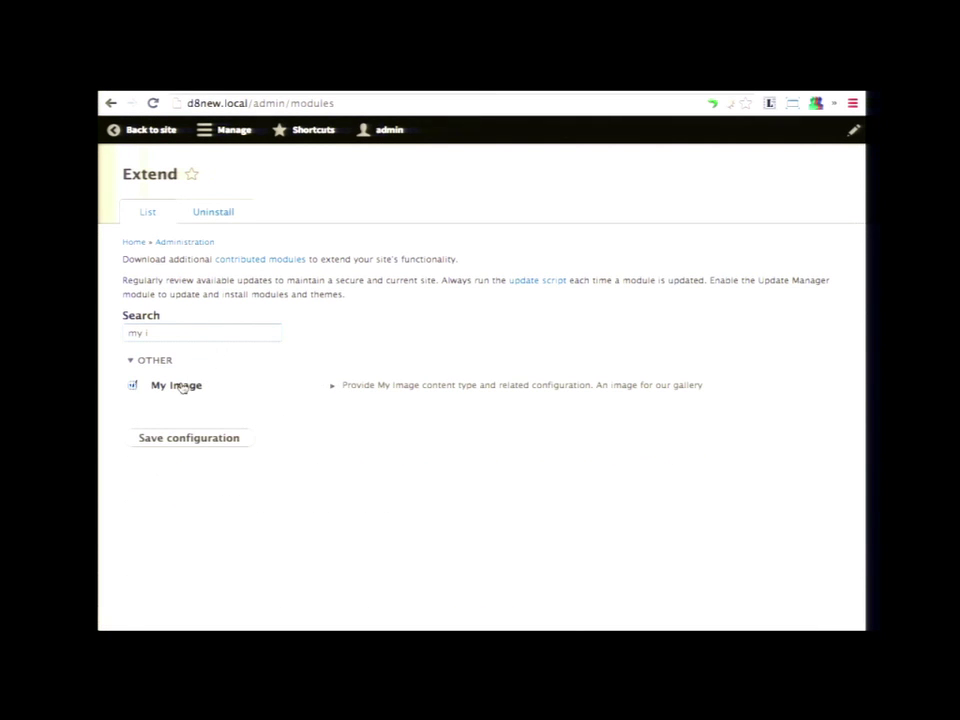
click(195, 437)
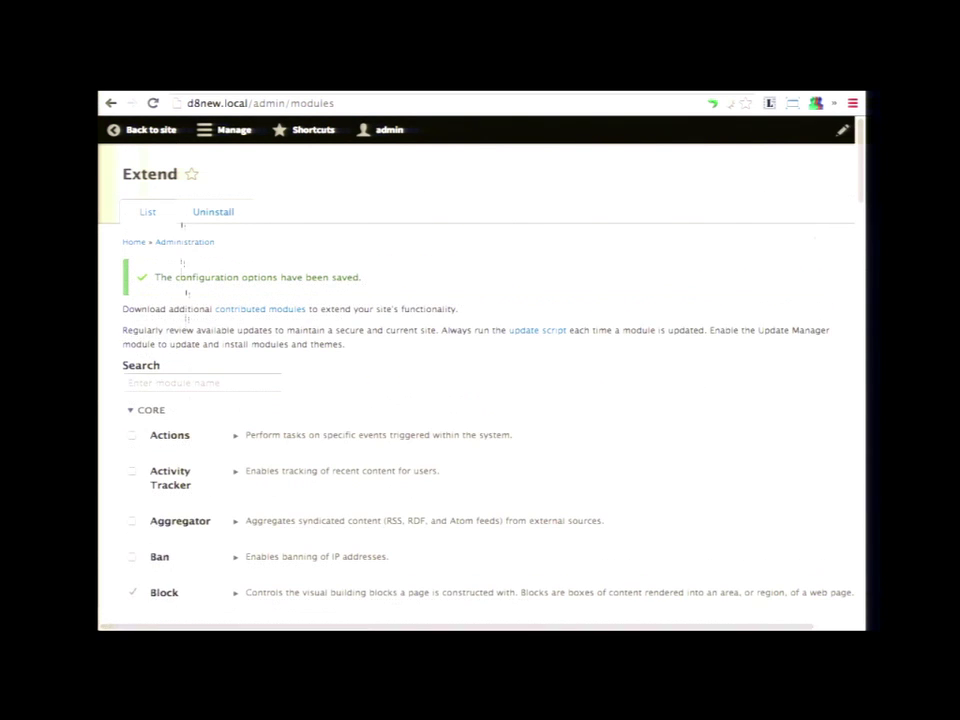
click(140, 131)
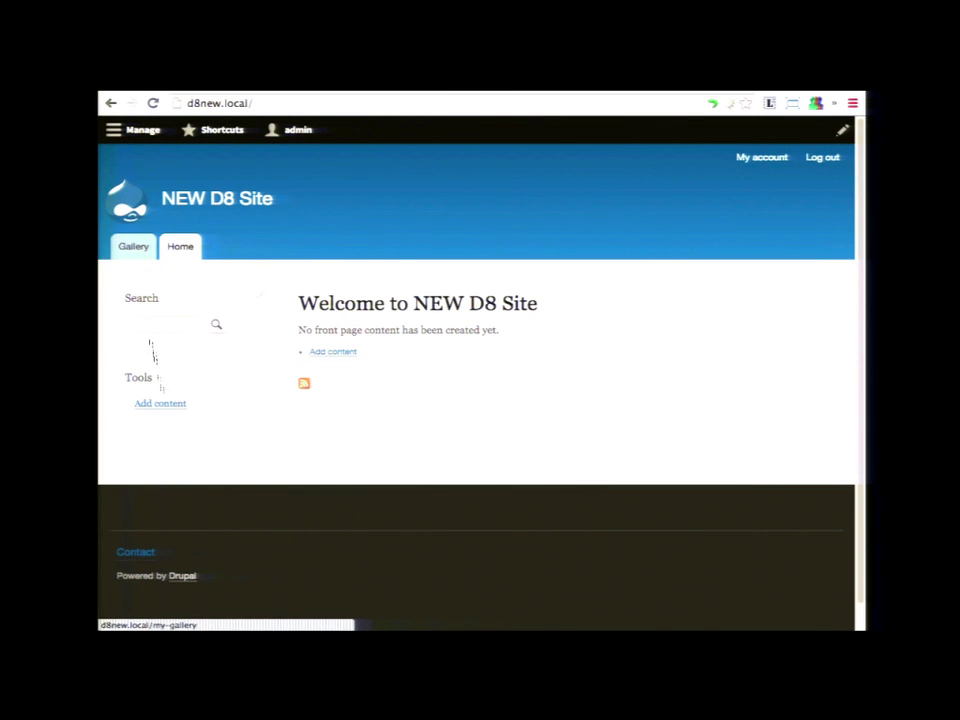
- Create and publish a My Image post titled 'Isis' with the Isis cat photo and alt text
click(171, 404)
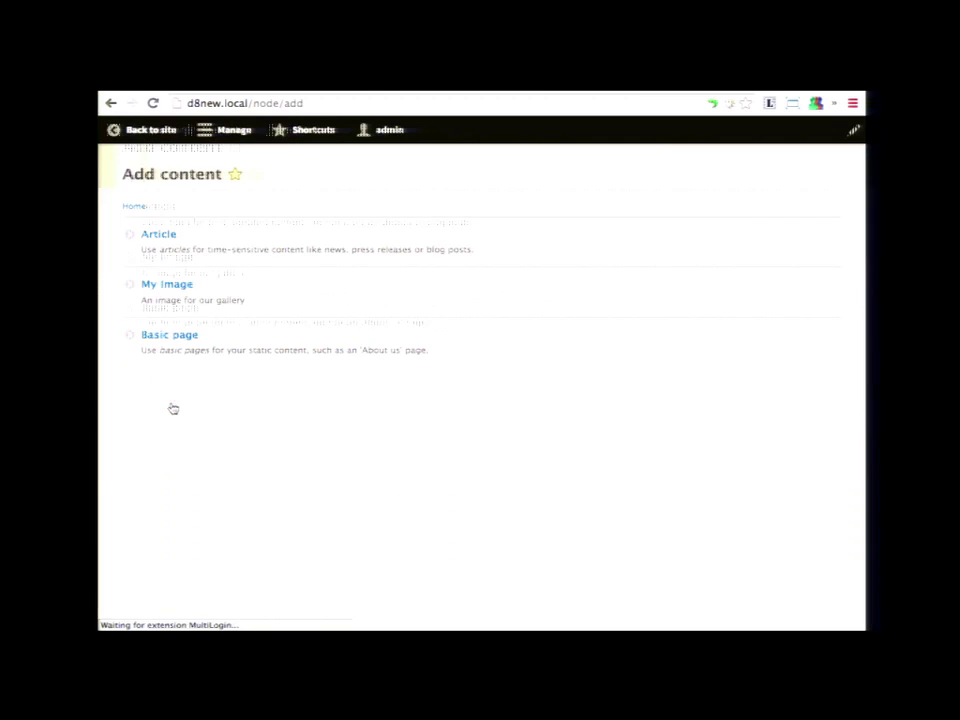
click(189, 298)
click(287, 248)
text(Isis)
click(156, 525)
click(217, 271)
scroll(225, 480, down, 1)
click(226, 510)
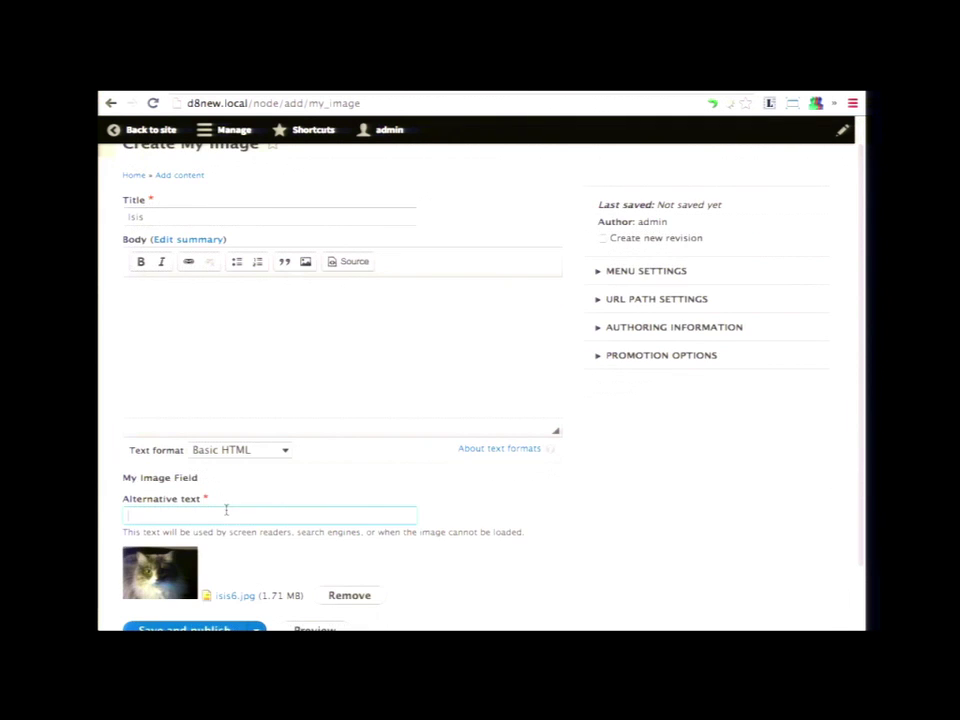
scroll(231, 540, down, 1)
click(216, 604)
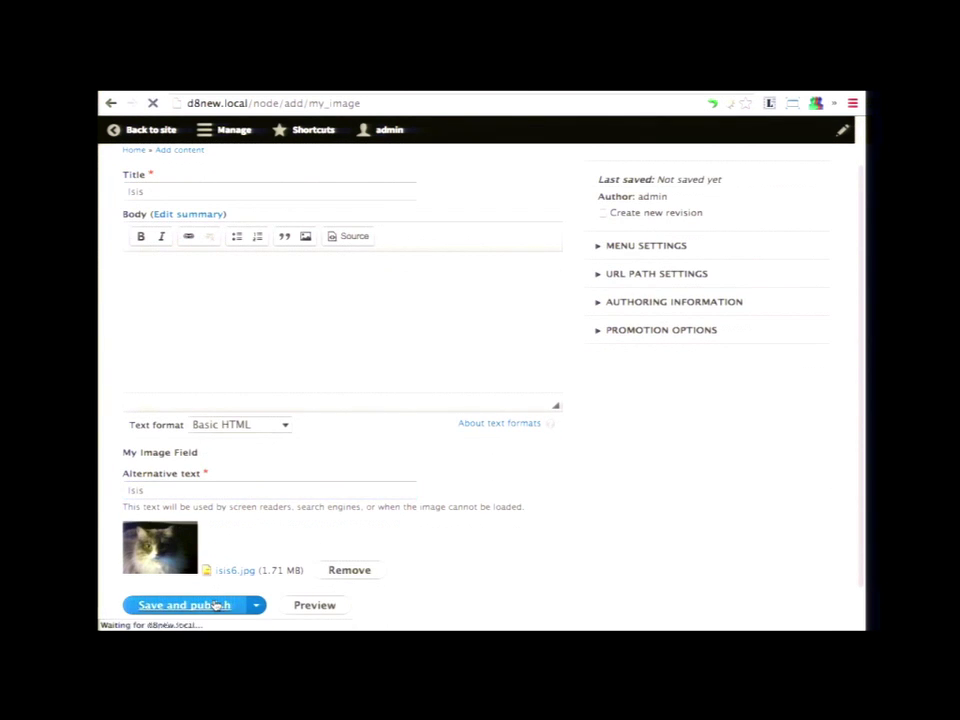
- Publish a second My Image post 'Neeka' with Neeka.jpg and alt text 'Neeka', then view the gallery
click(178, 490)
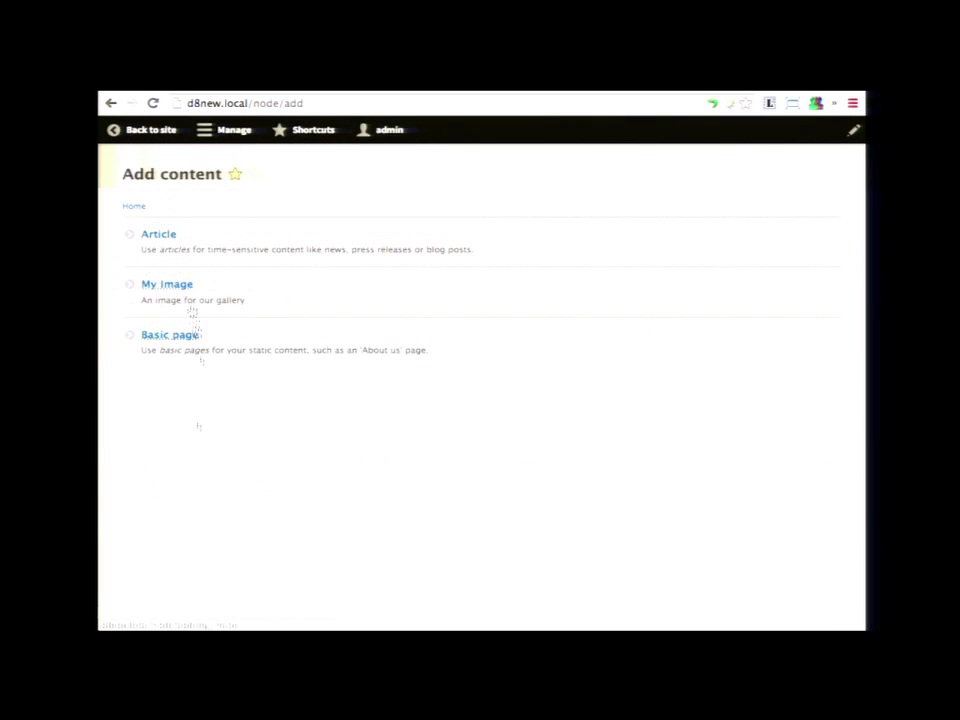
click(184, 286)
click(195, 250)
text(Neeka)
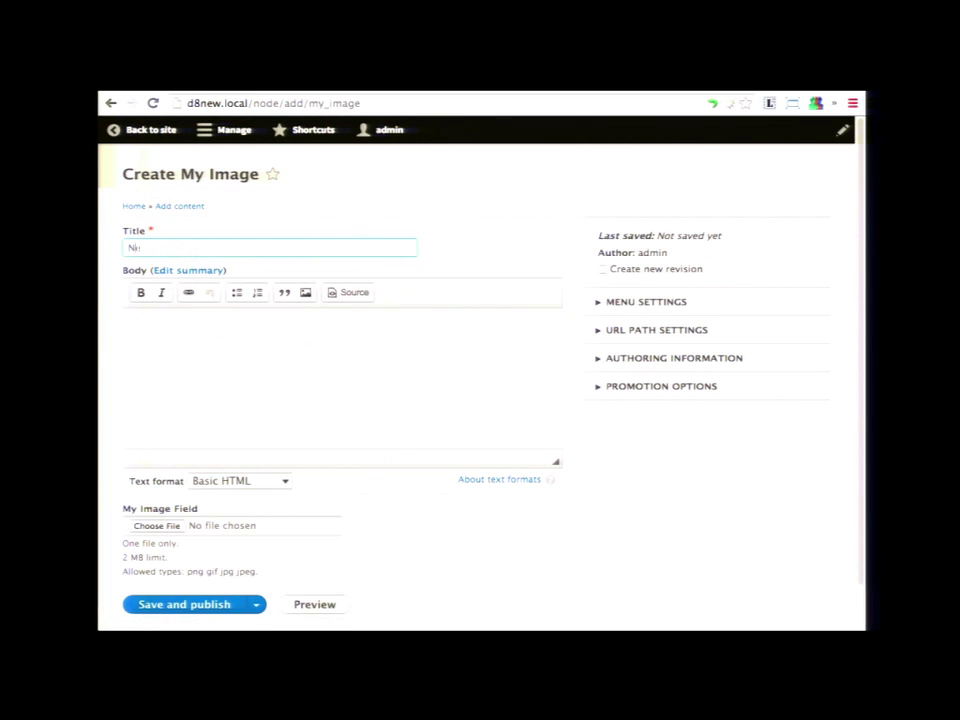
click(156, 525)
double_click(238, 207)
click(204, 546)
text(Neeka)
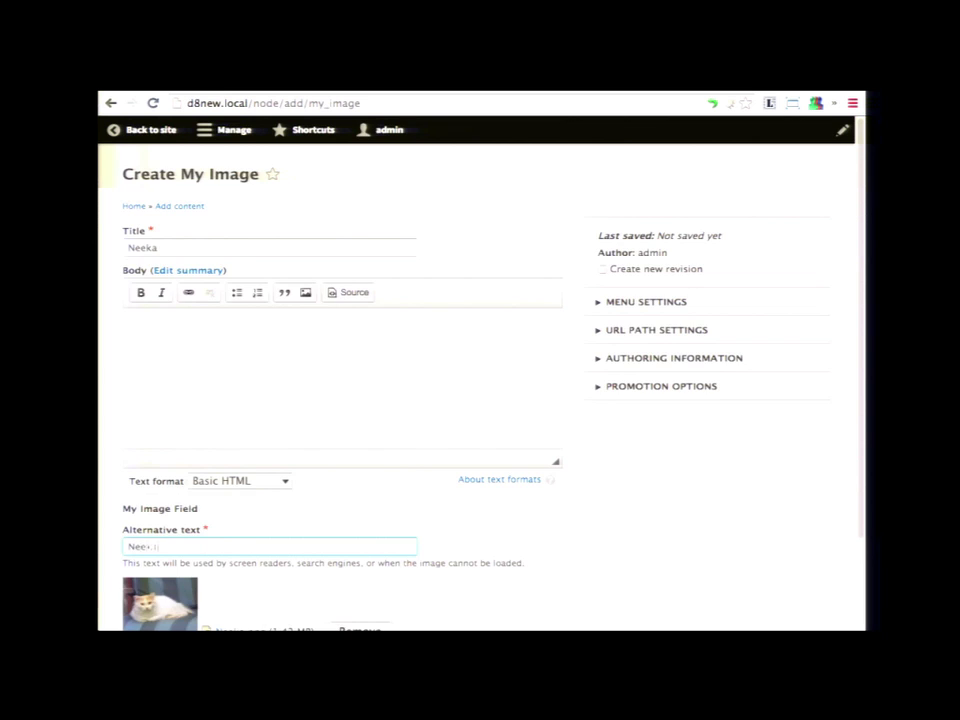
scroll(204, 556, down, 2)
click(204, 556)
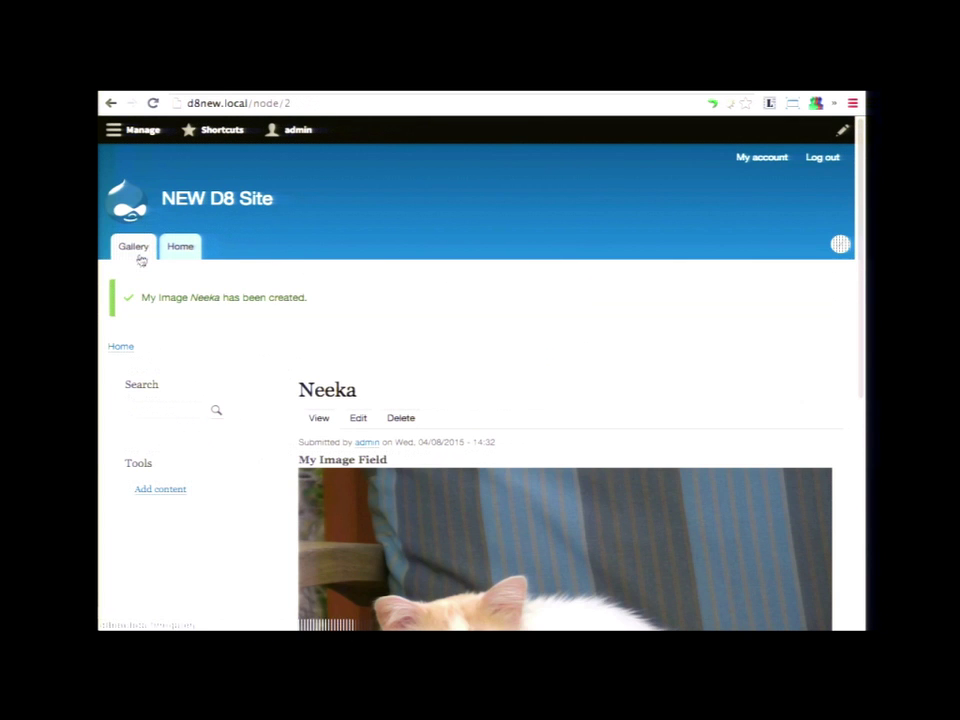
click(141, 257)
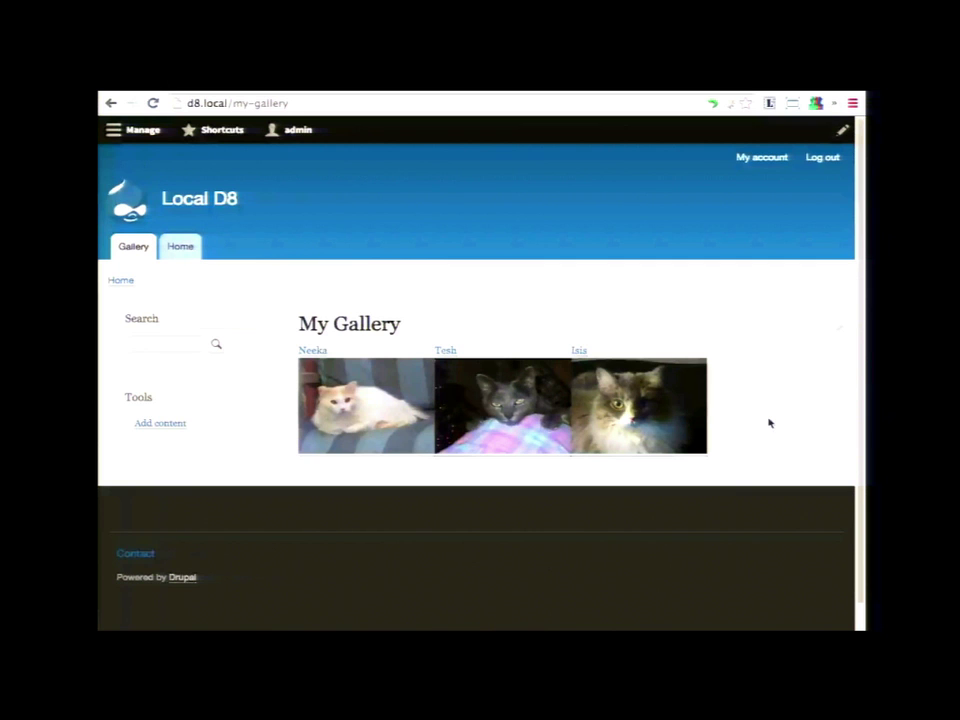
- Retitle the gallery view to 'My CAT Gallery' in the view editor and save it
click(840, 328)
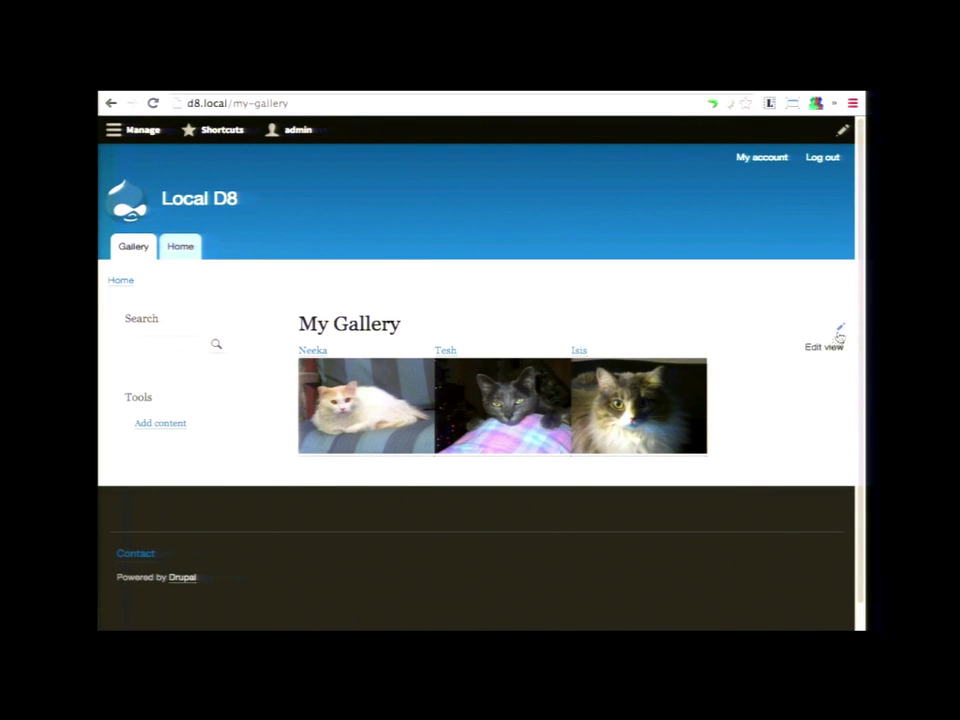
click(826, 348)
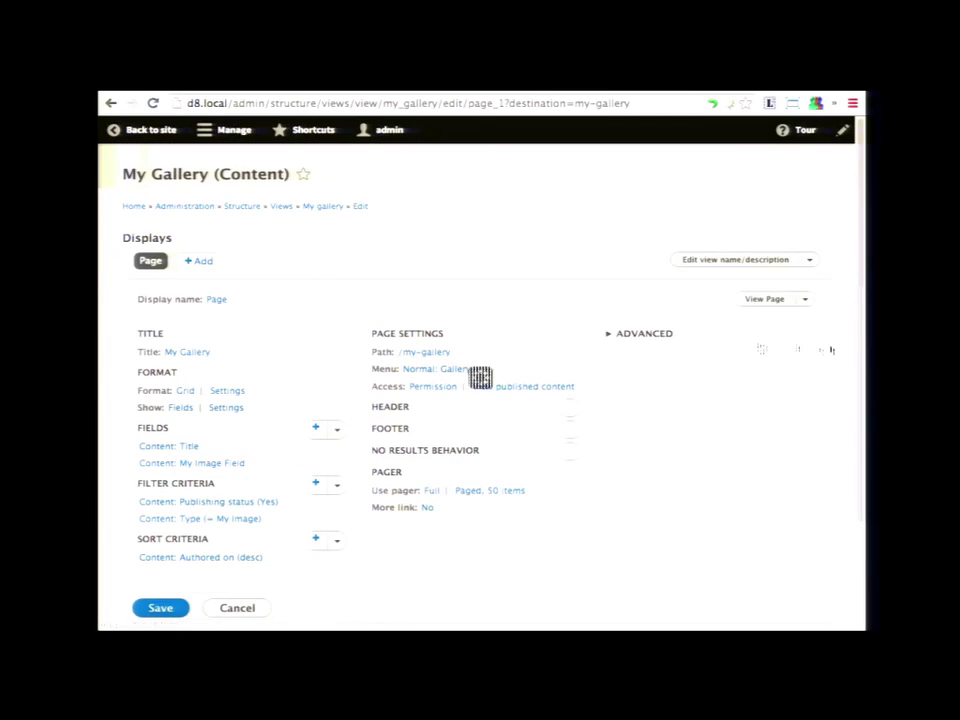
click(186, 356)
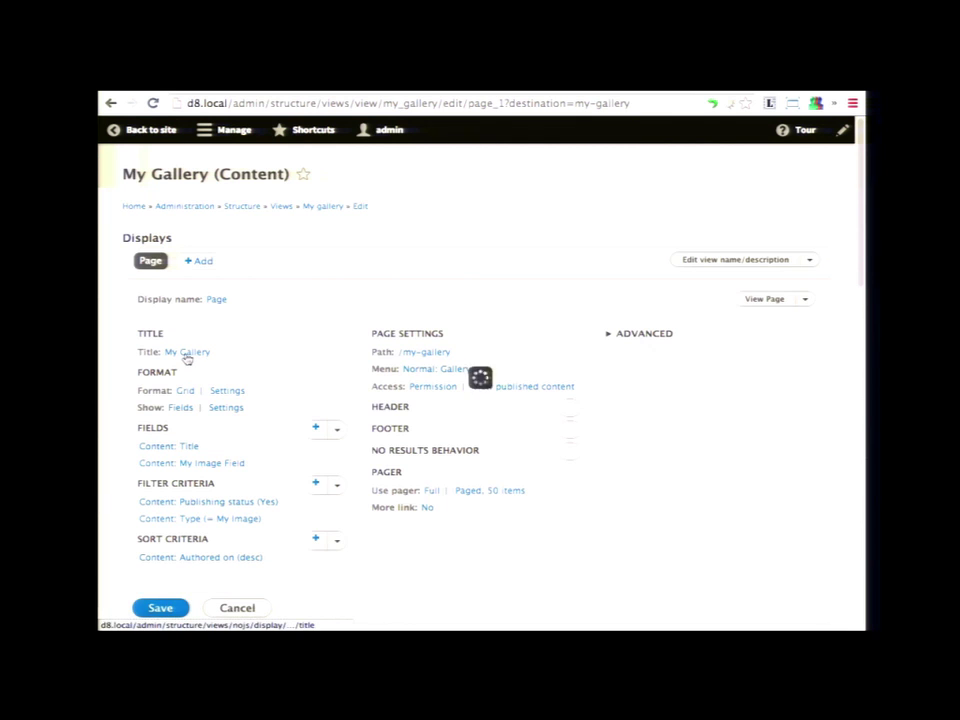
click(320, 386)
text(CKT)
click(334, 488)
scroll(335, 490, down, 2)
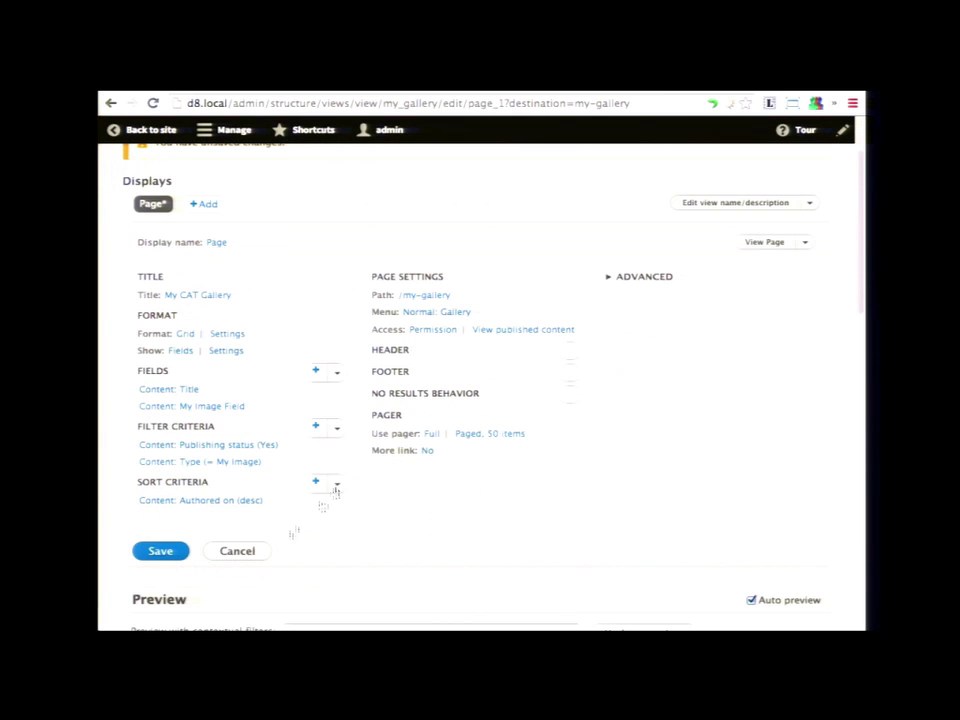
click(161, 552)
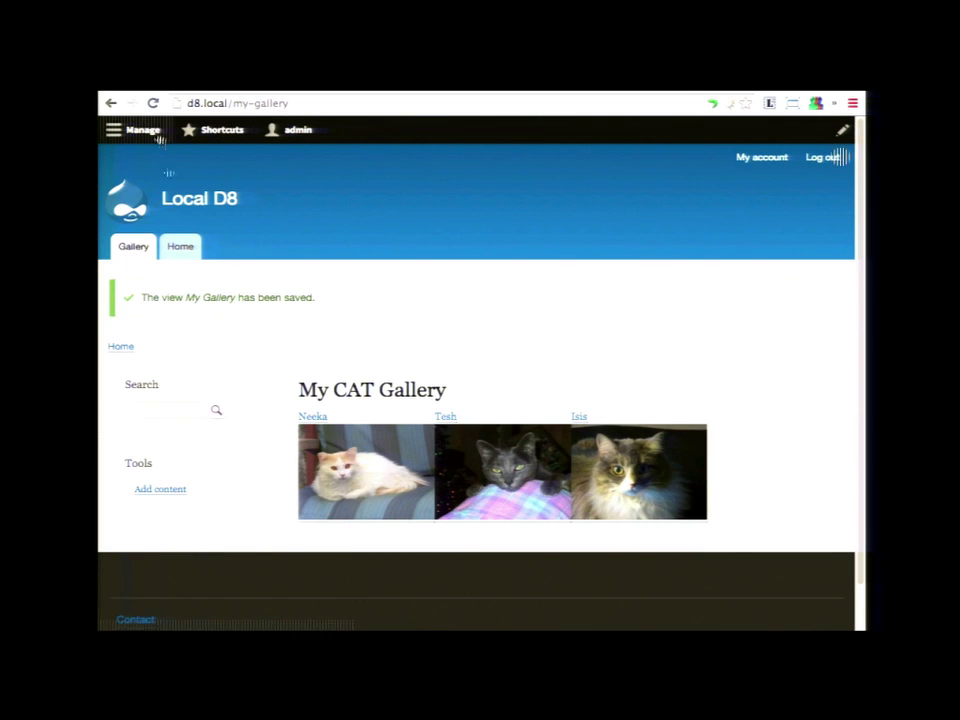
right_click(111, 104)
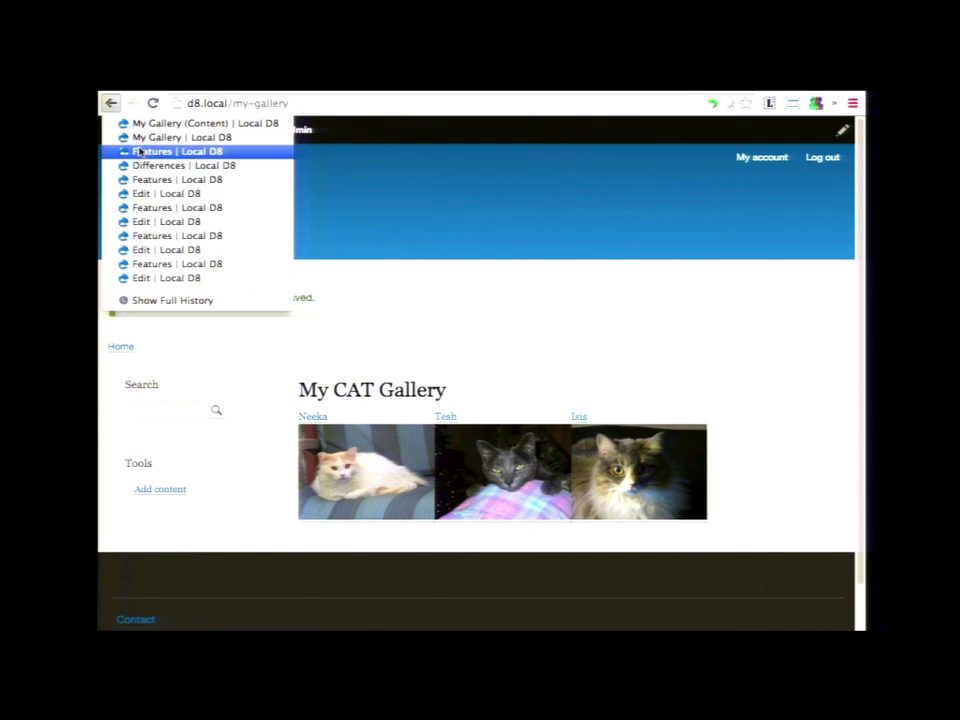
- Import the My Image feature's stored views.view.my_gallery config from its Changed diff, then return to the site
click(178, 151)
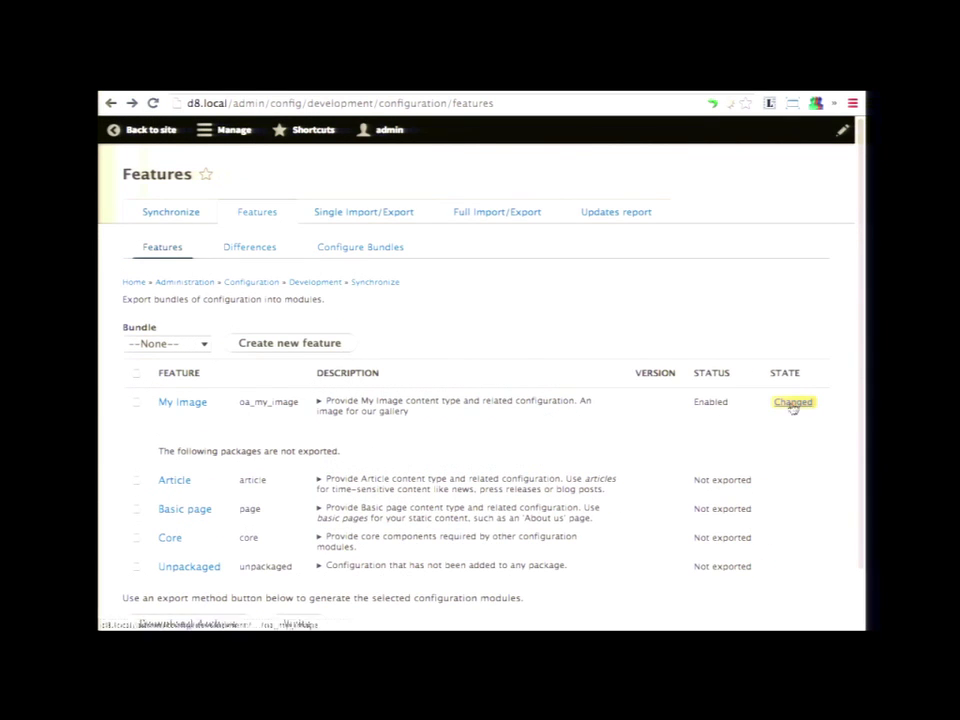
click(462, 405)
scroll(487, 440, down, 2)
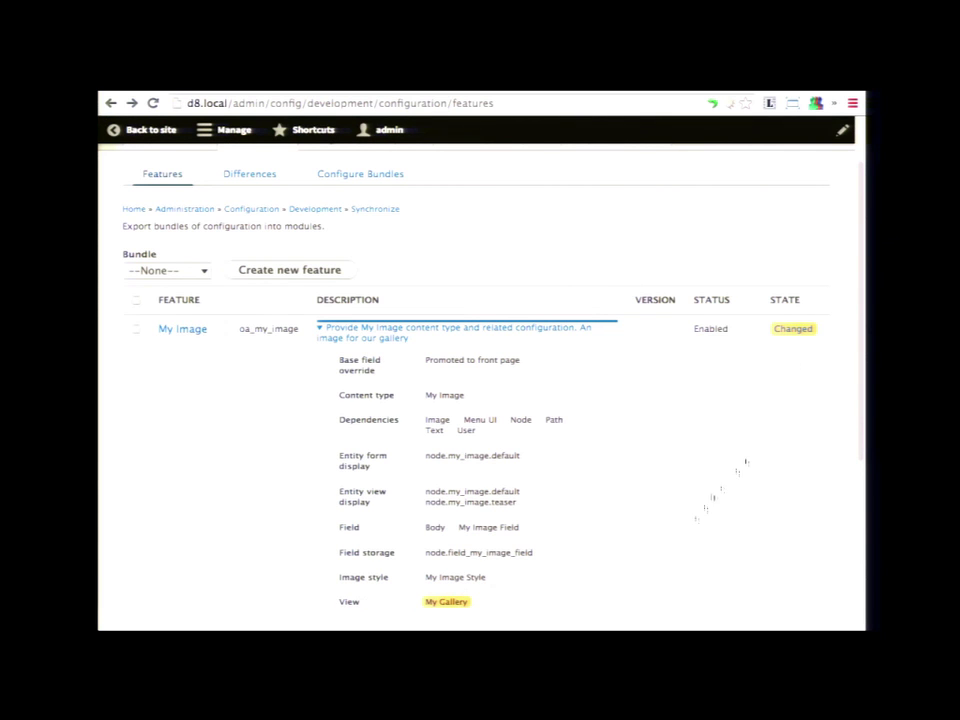
click(793, 331)
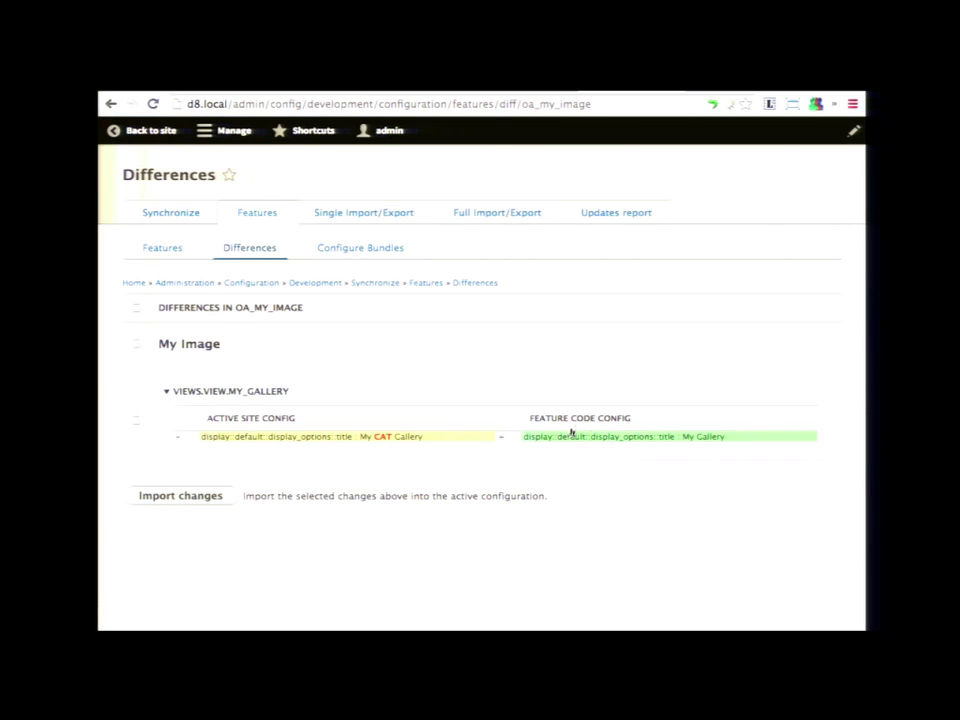
click(137, 420)
click(177, 497)
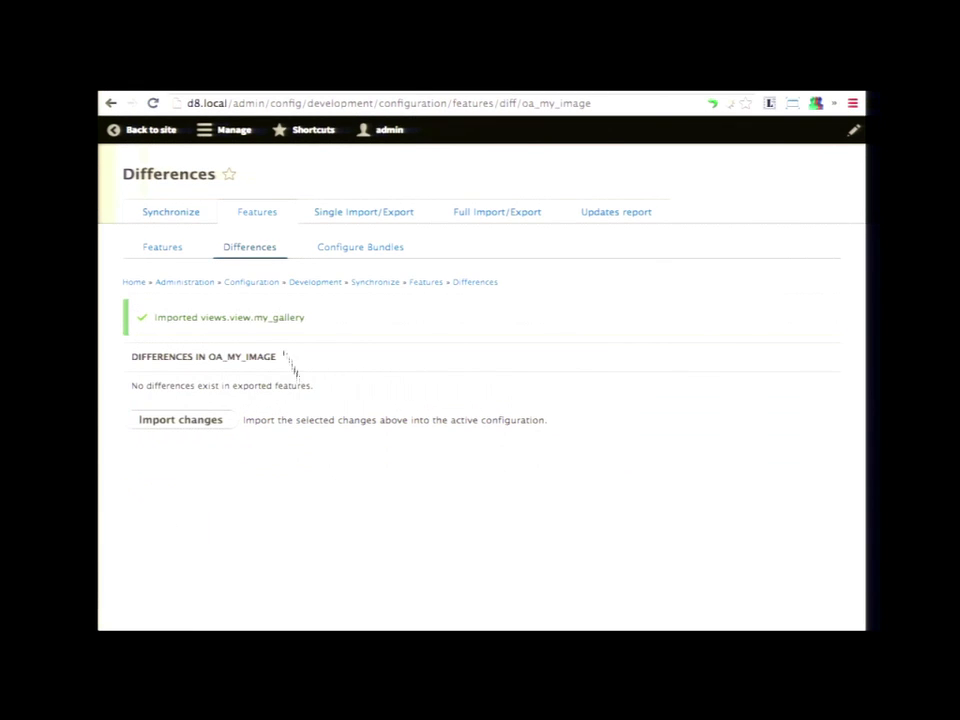
click(165, 137)
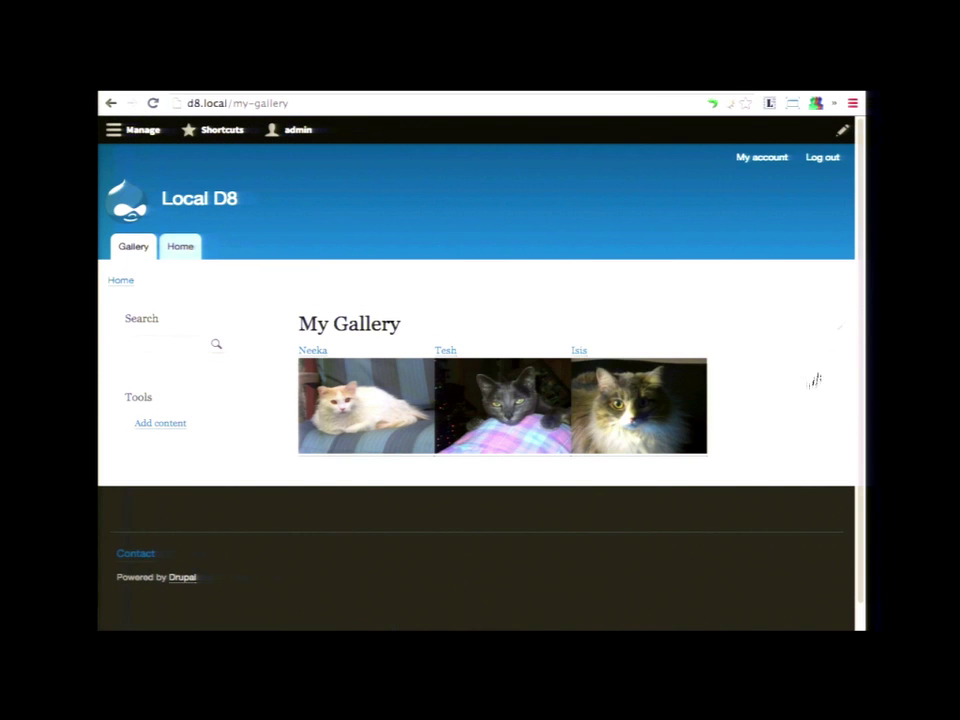
- Insert 'CAT' after 'My' in the gallery view title and save the view
click(840, 331)
click(833, 346)
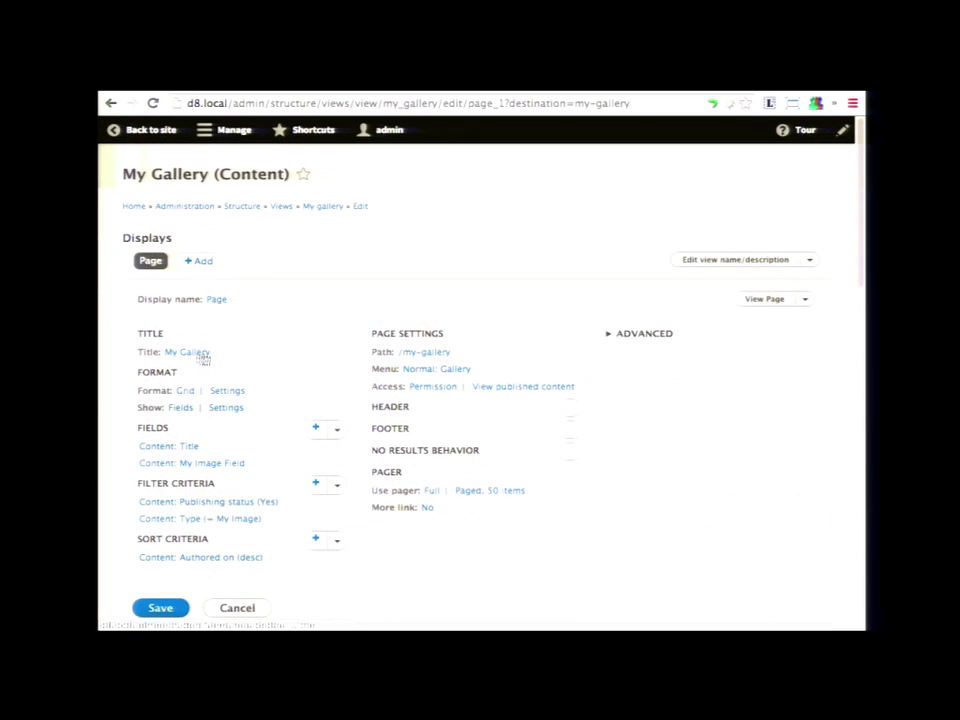
click(203, 355)
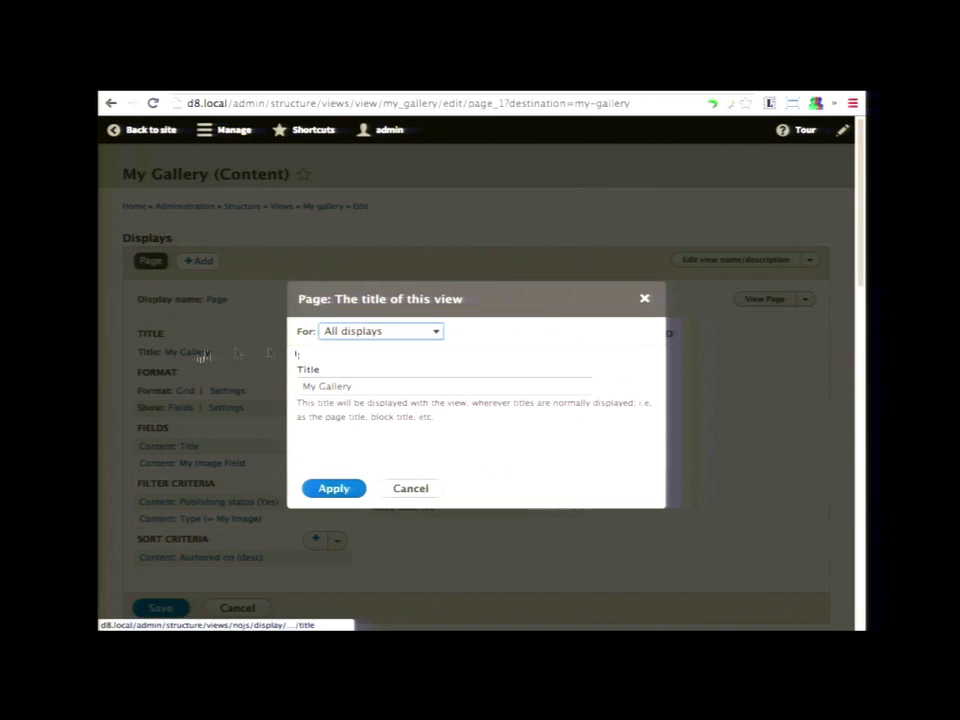
click(320, 386)
text(CAT)
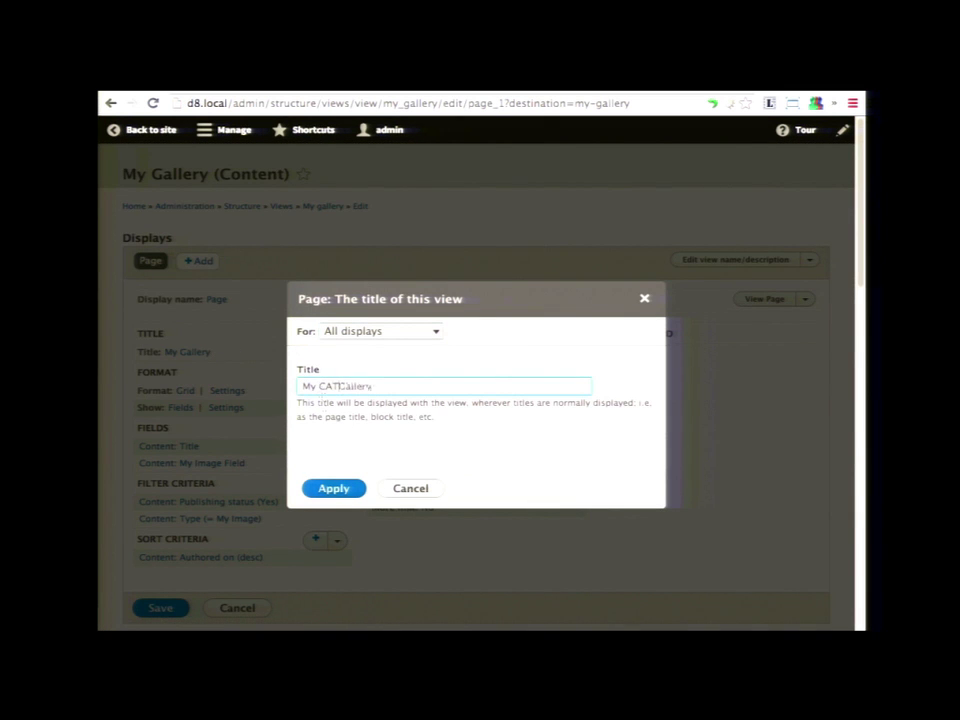
click(335, 488)
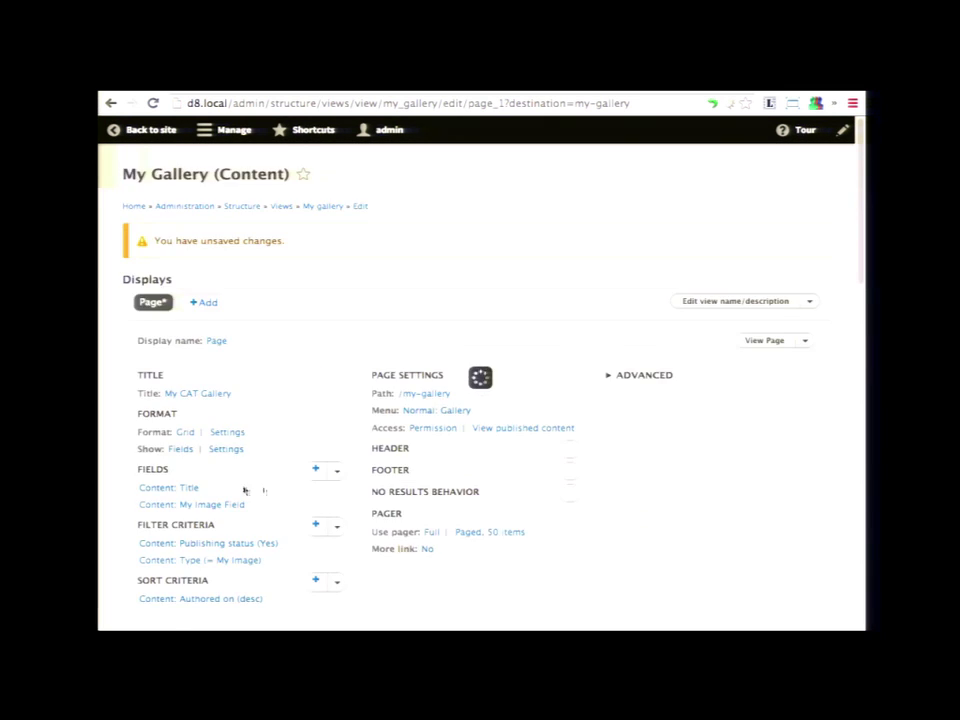
click(163, 618)
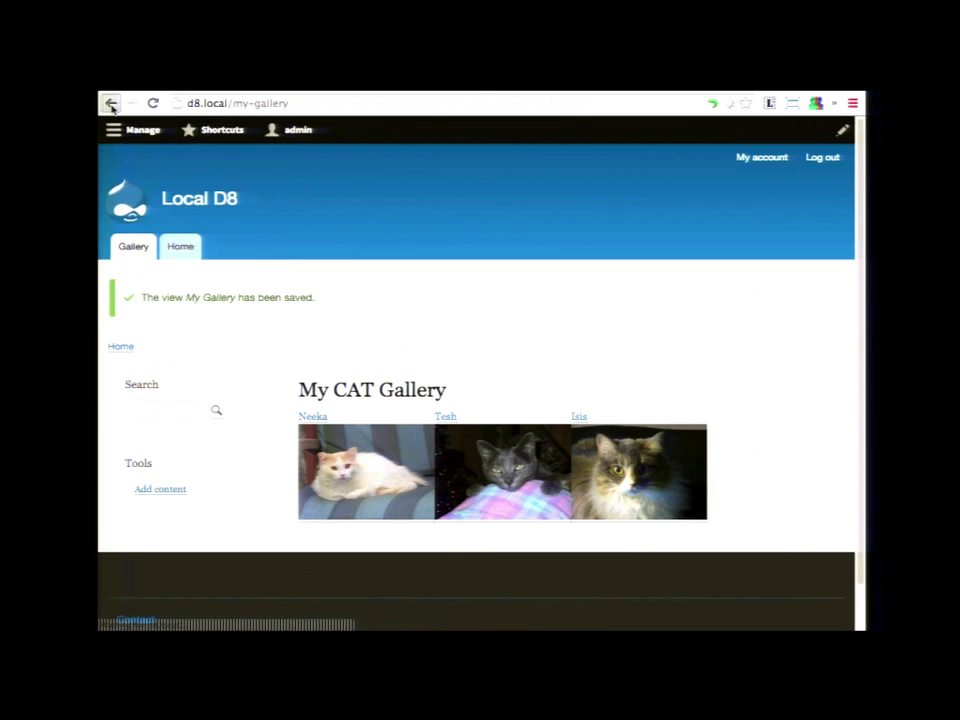
right_click(111, 105)
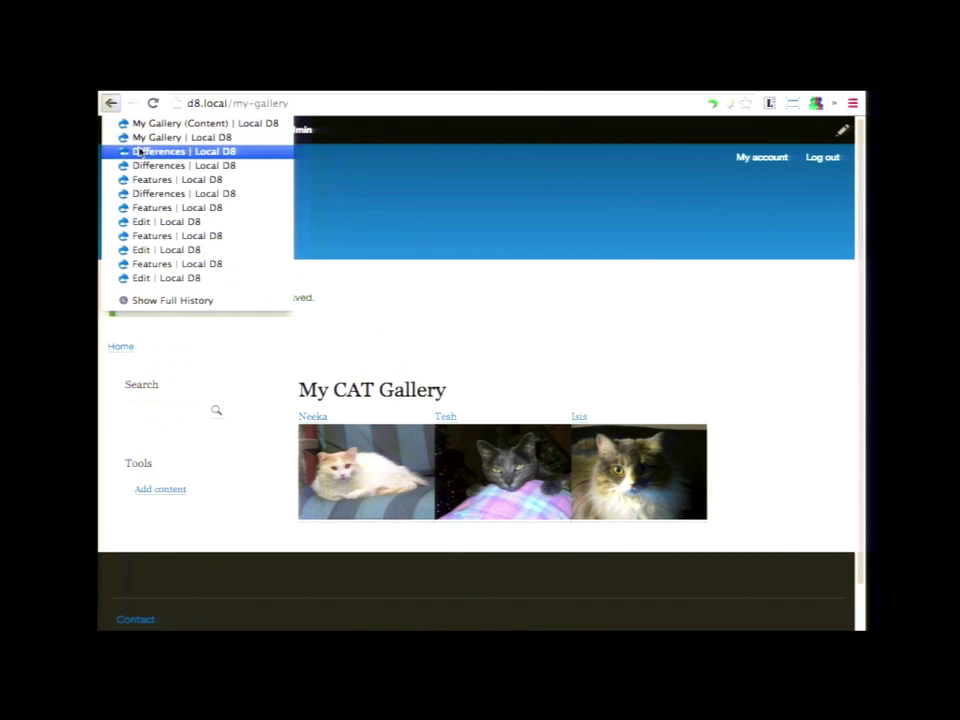
- Write the My Image feature out to modules/custom/oa_my_image and return to the gallery
click(170, 179)
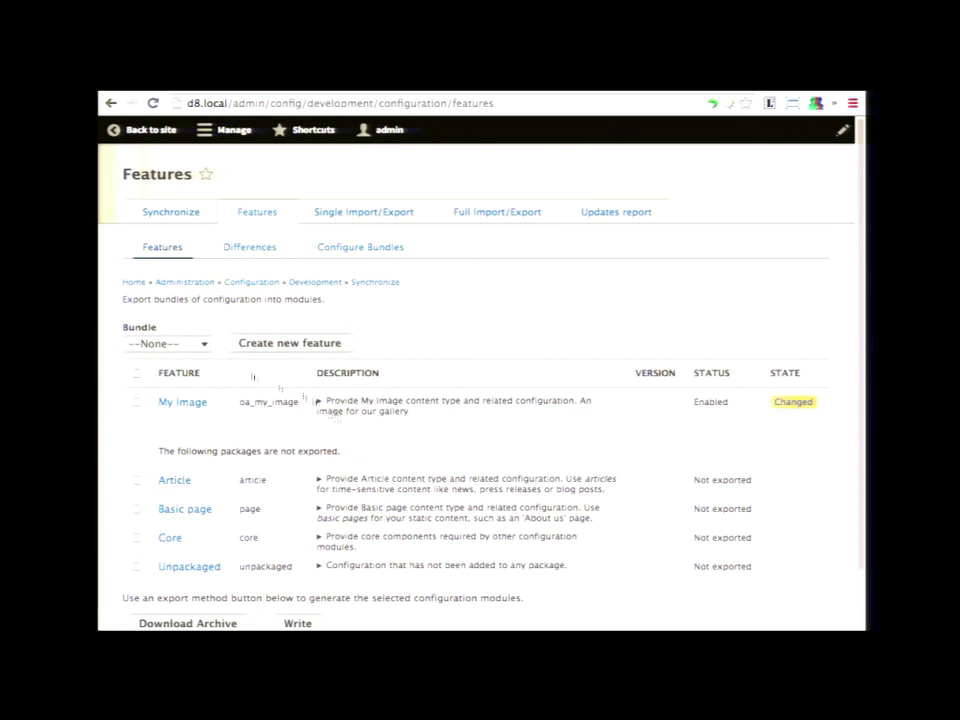
click(136, 403)
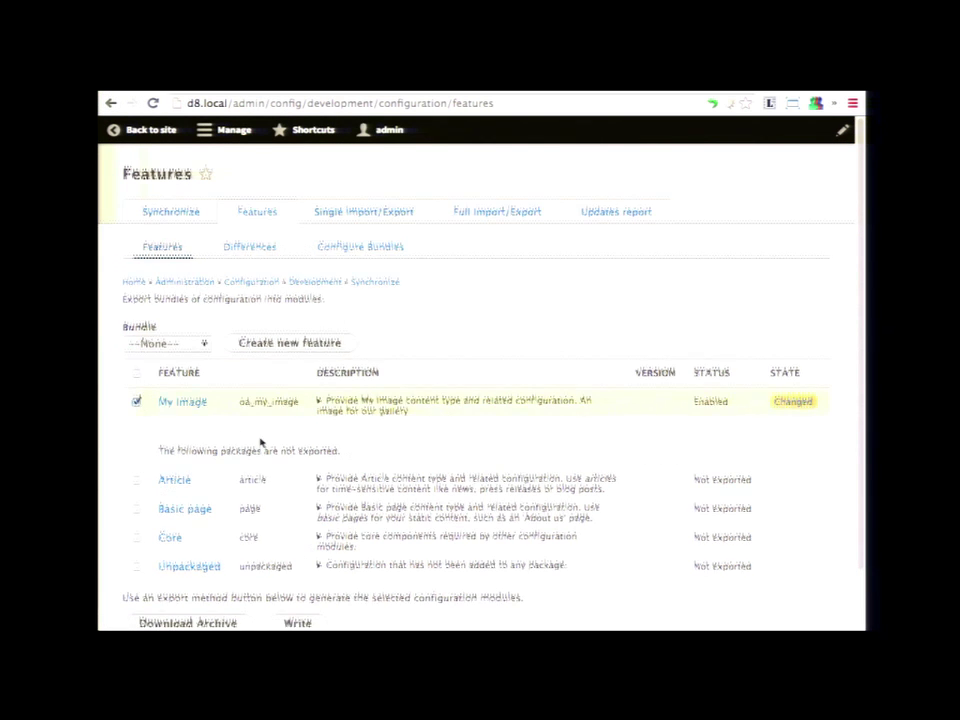
scroll(261, 443, down, 2)
click(297, 556)
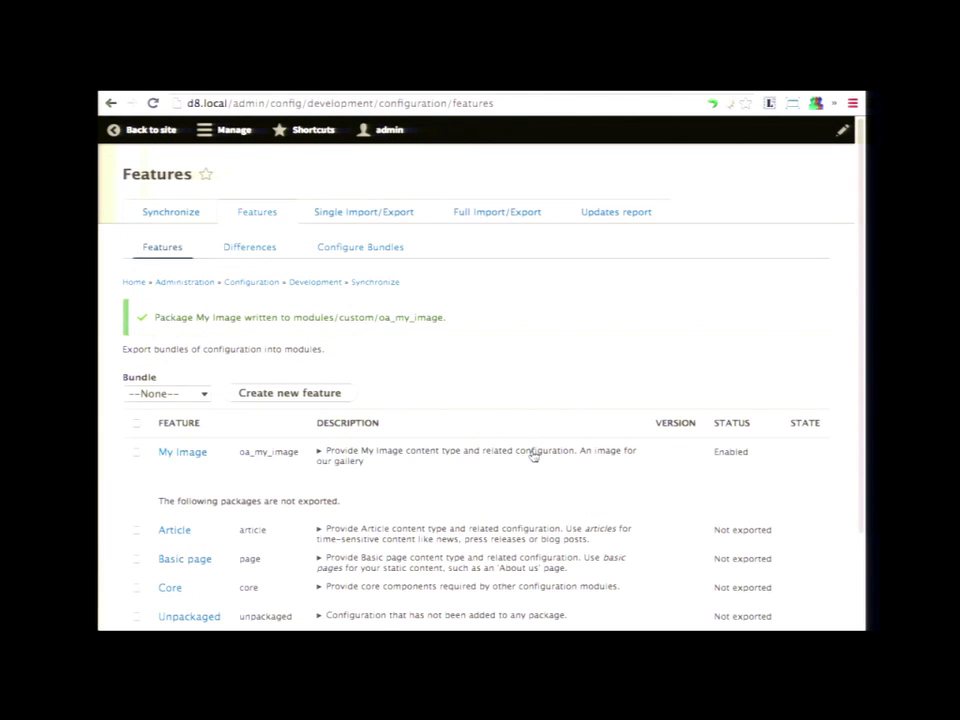
click(150, 131)
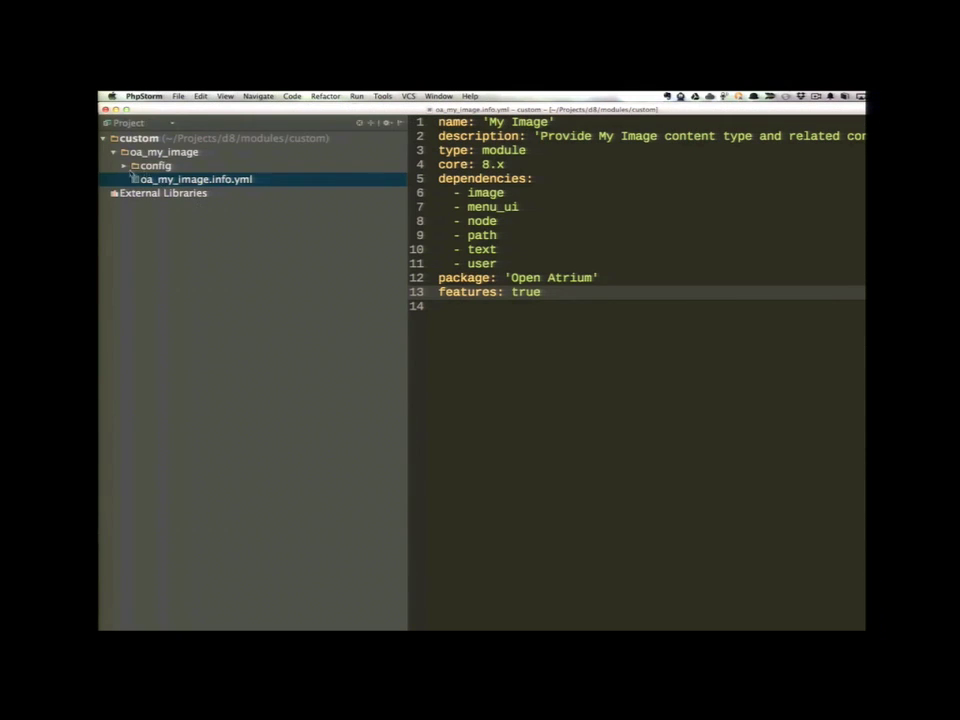
- Open views.view.my_gallery.yml from config/install and find its 'title:' entry, selecting 'My CAT Gallery'
click(127, 168)
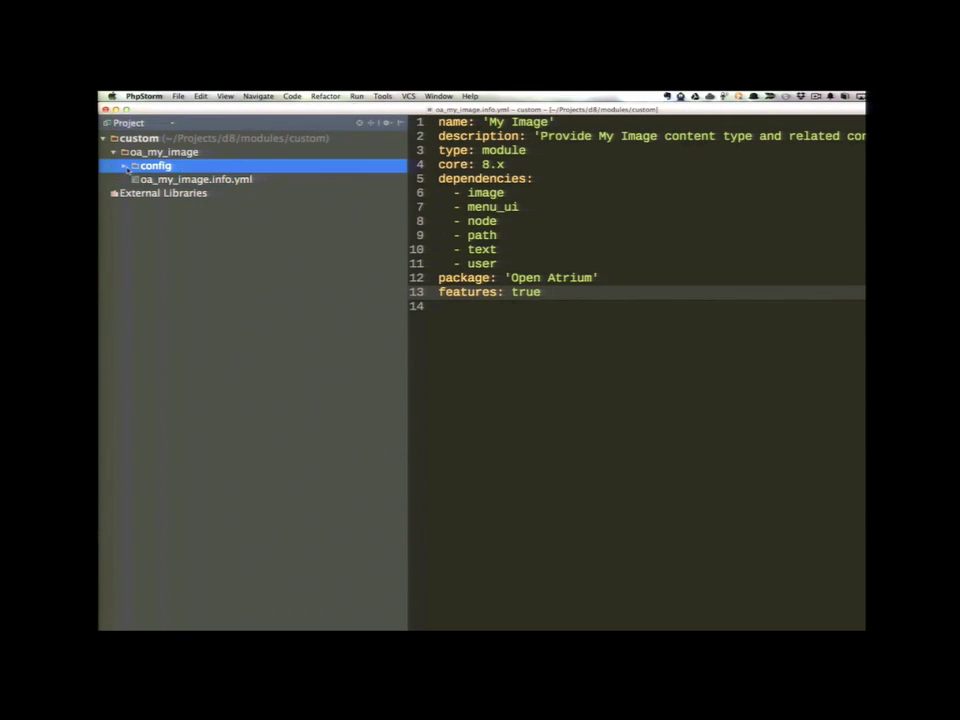
click(124, 167)
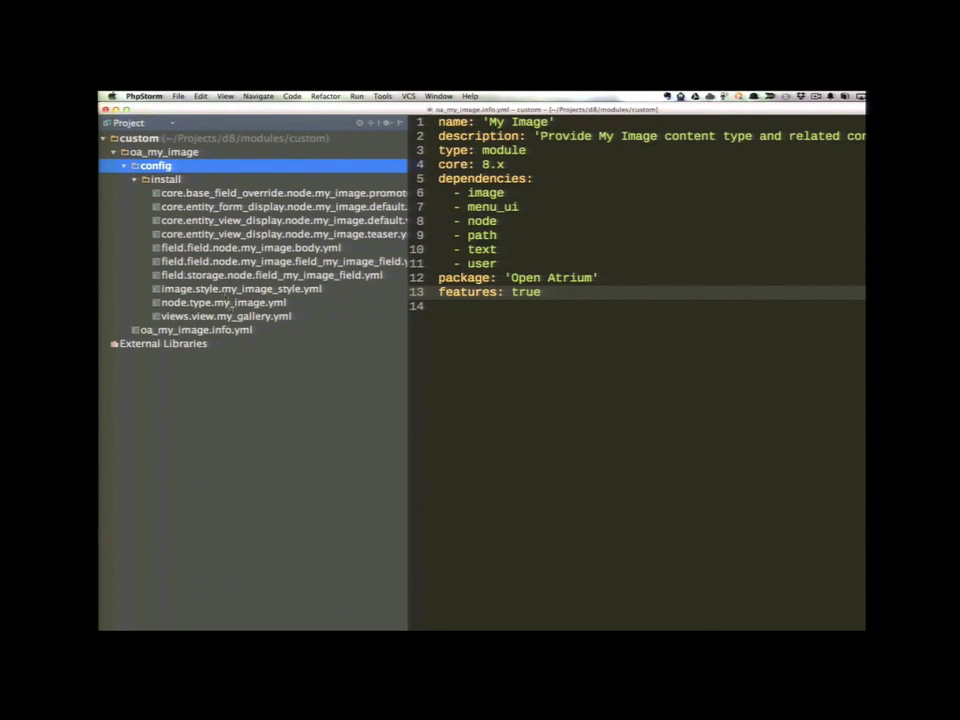
click(236, 317)
double_click(236, 317)
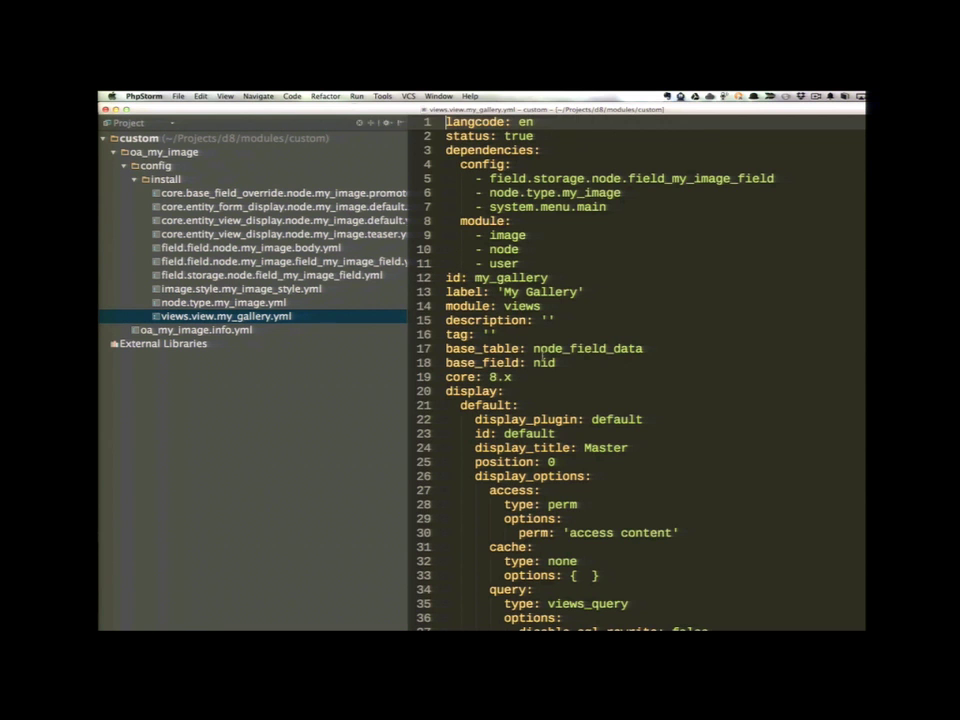
key(super+f)
text(title:)
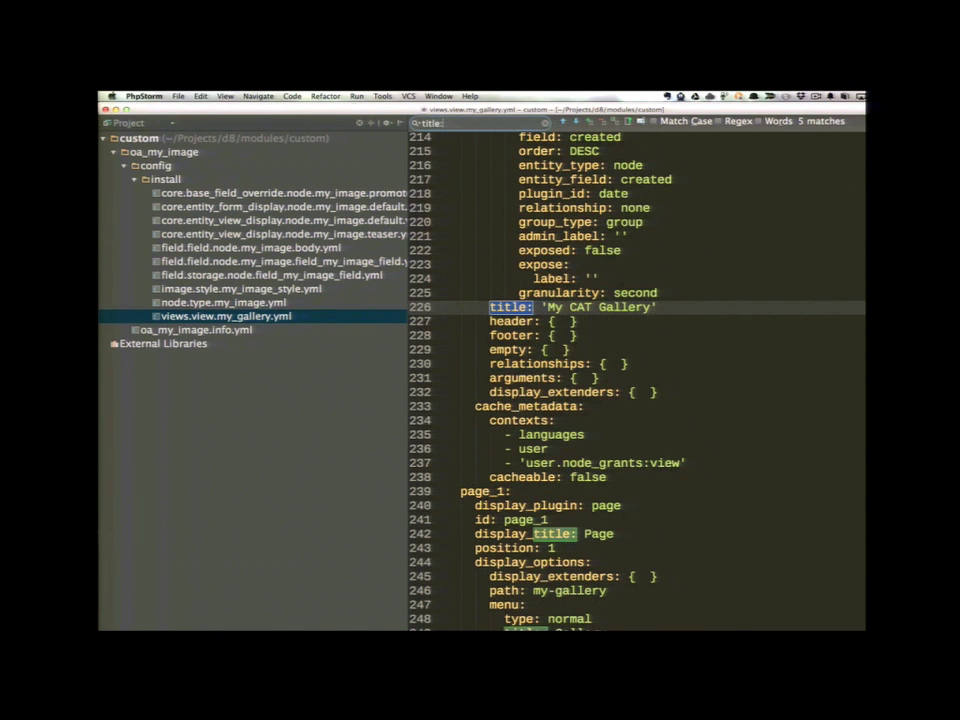
click(569, 307)
key(alt+Up)
key(alt+Up)
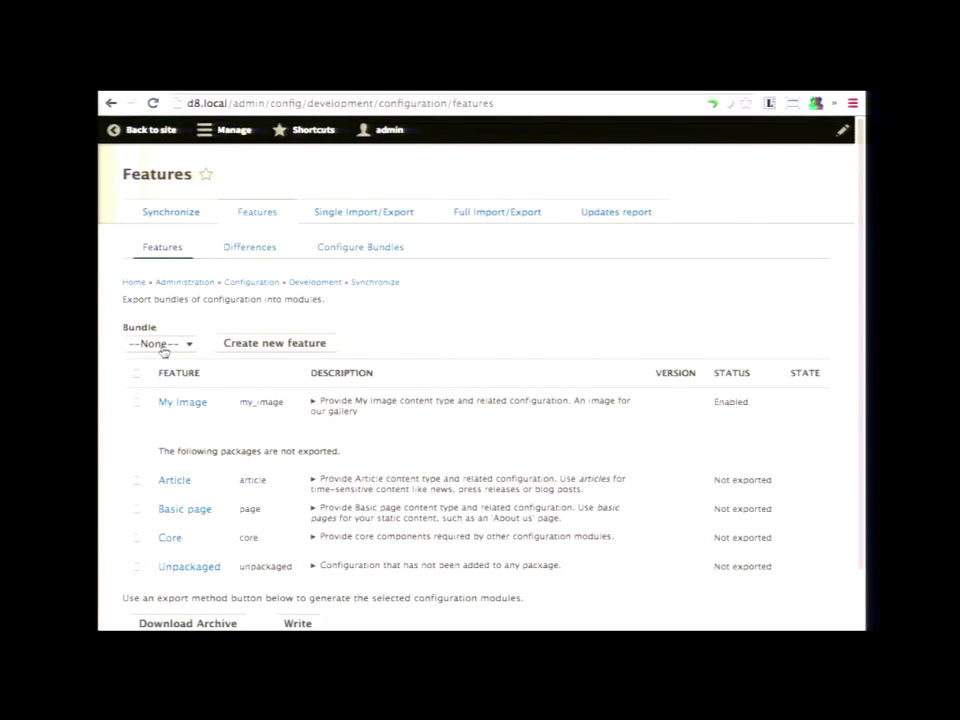
- Open Configure Bundles and scroll through the assignment methods, from Packages to Dependency
click(348, 250)
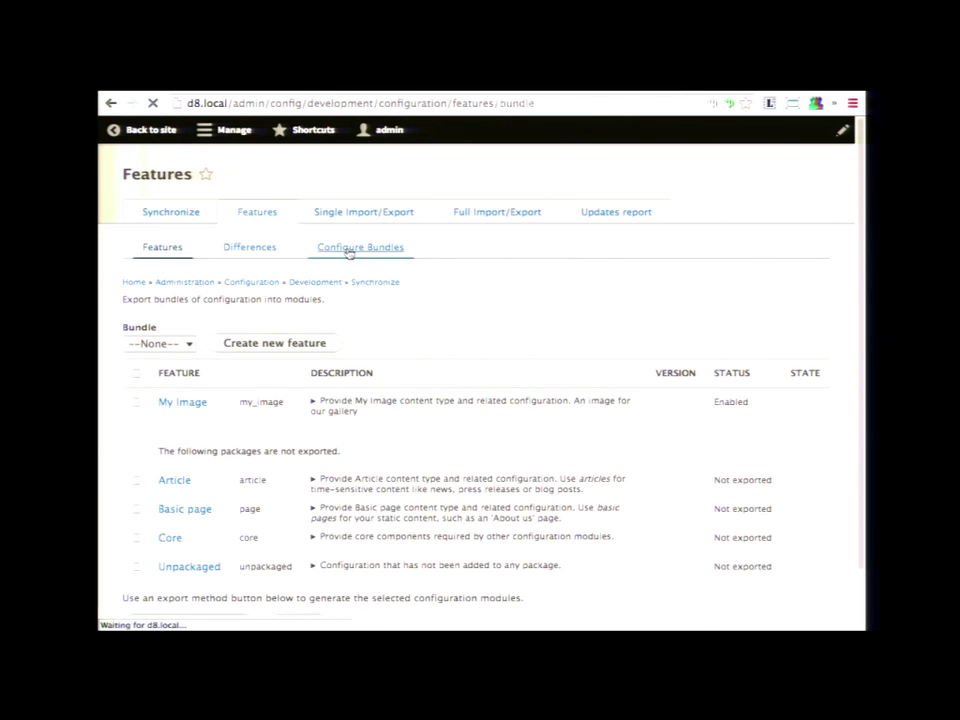
scroll(572, 419, down, 1)
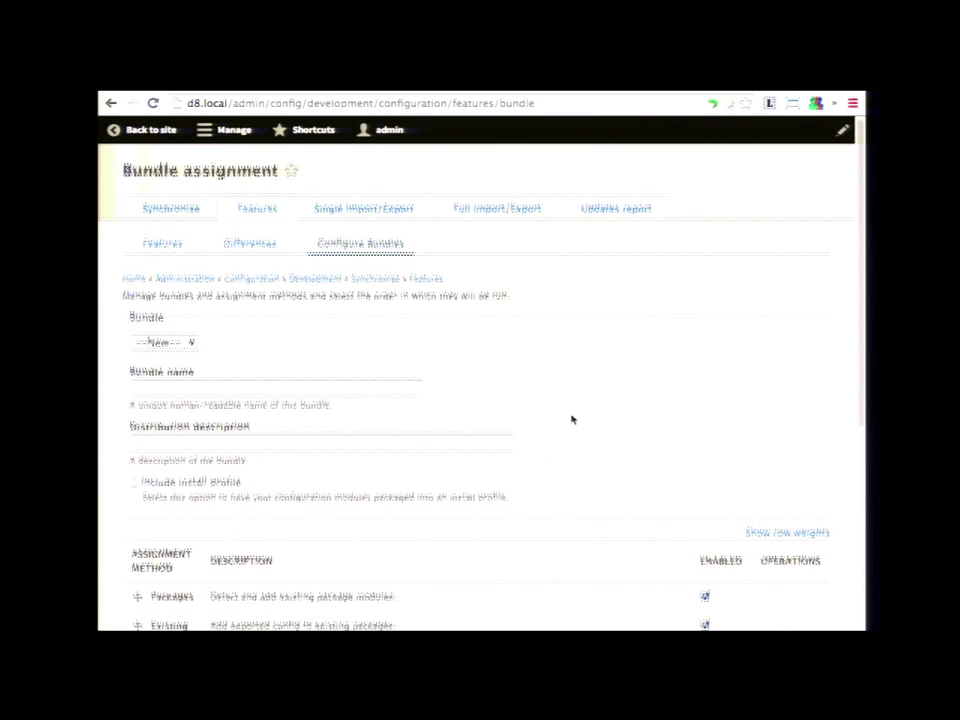
scroll(572, 419, down, 5)
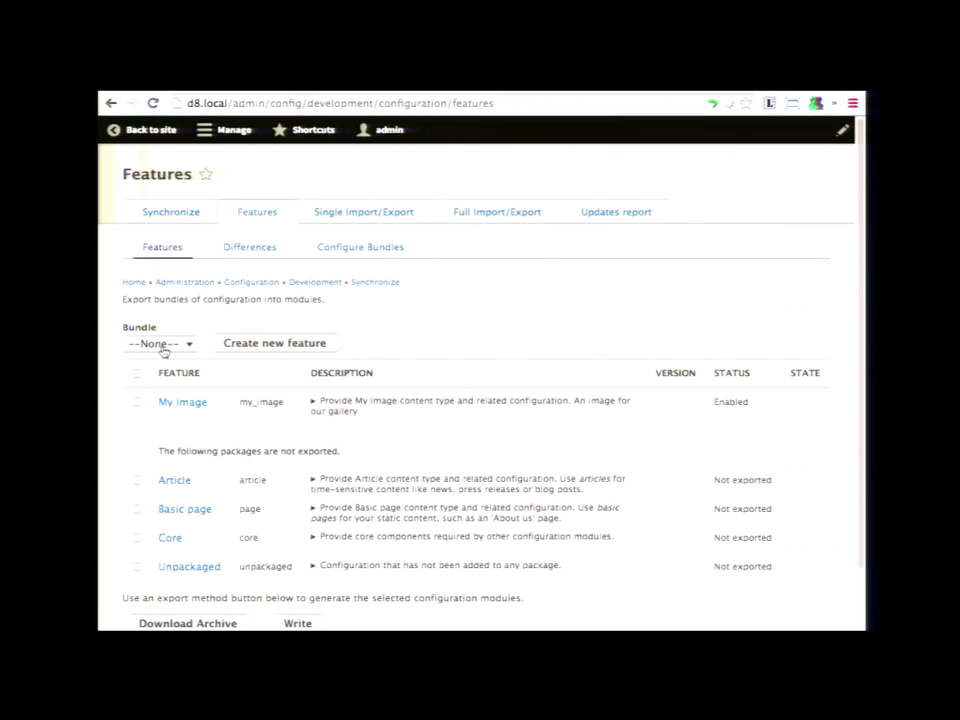
click(348, 248)
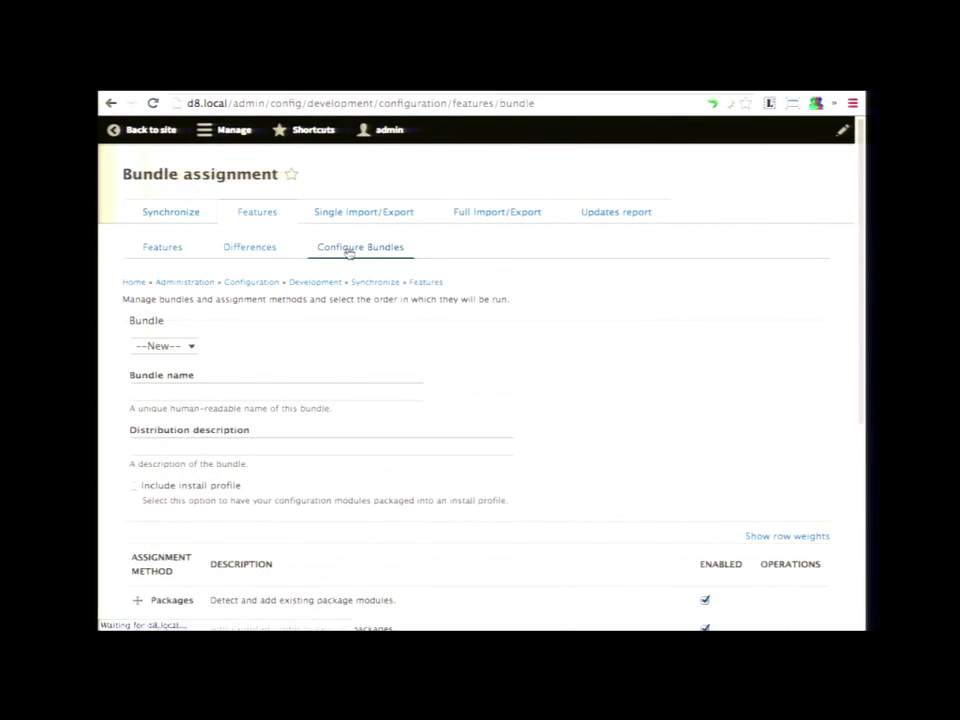
scroll(572, 418, down, 3)
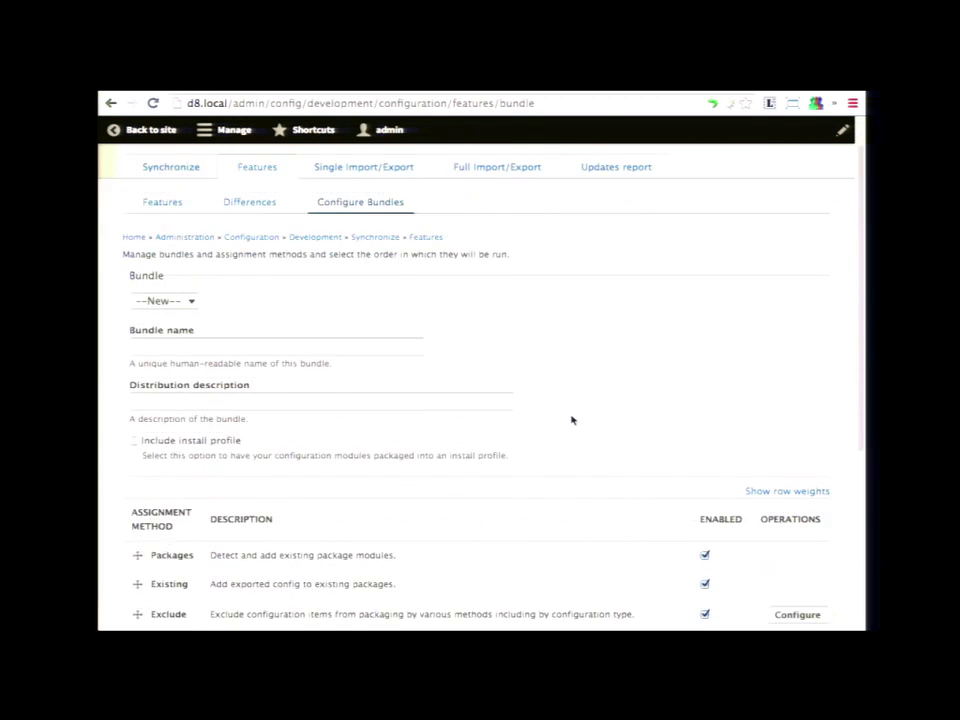
scroll(570, 416, down, 3)
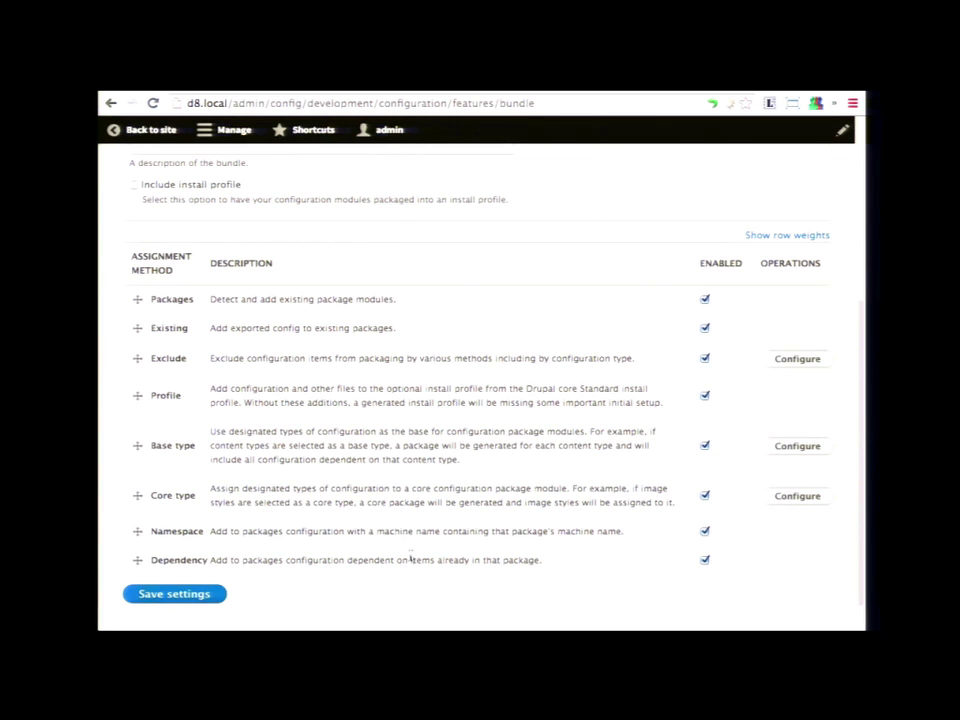
- Configure the Base type assignment method with Content type and save its settings
click(795, 446)
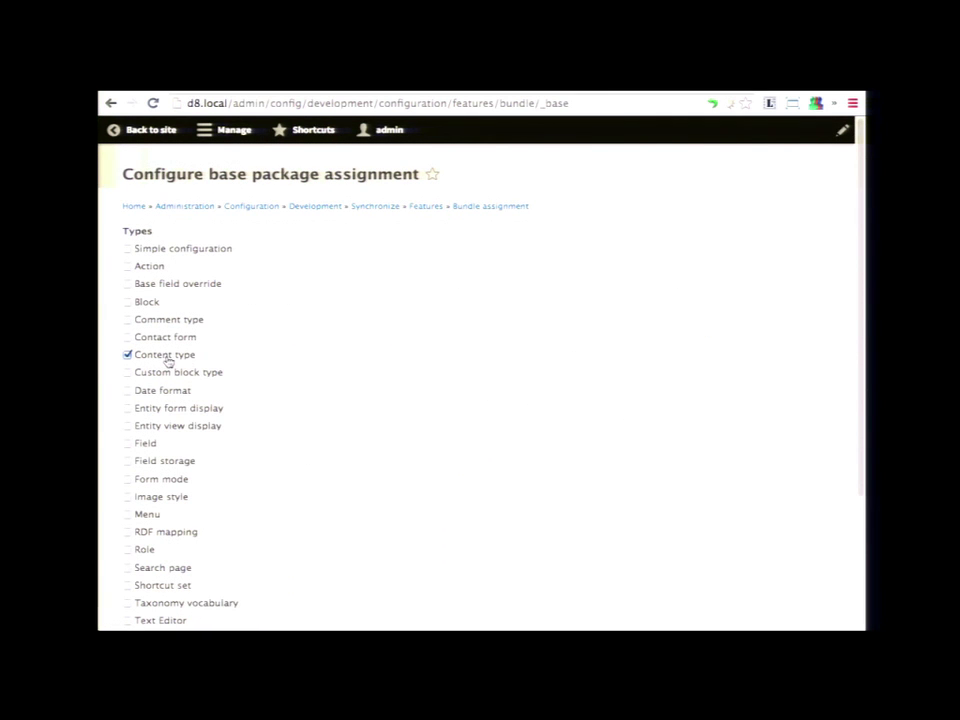
scroll(265, 455, down, 3)
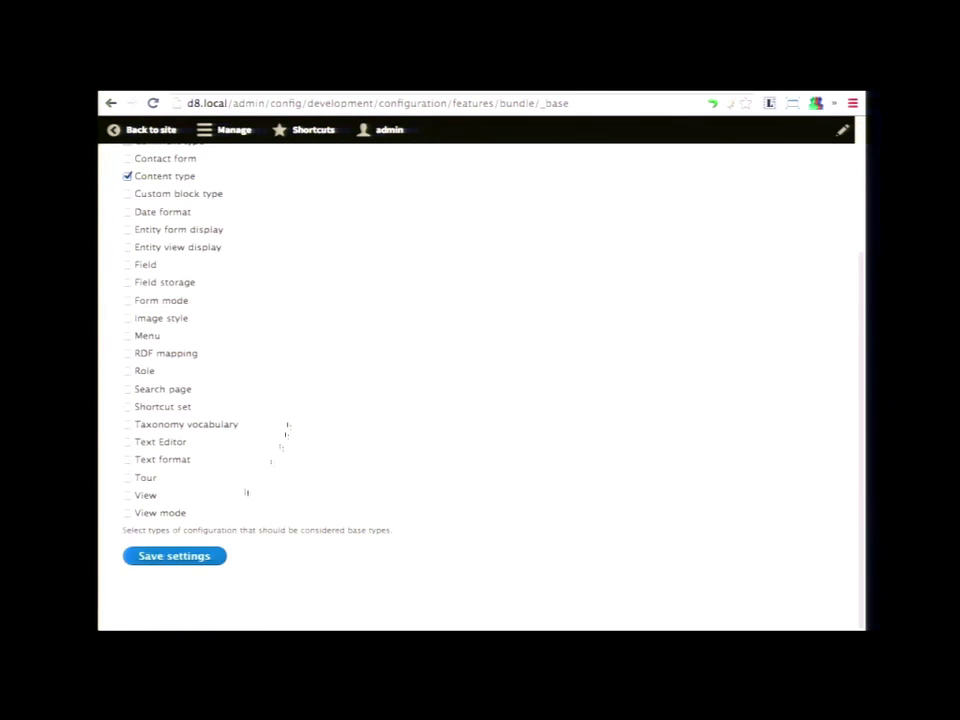
click(206, 562)
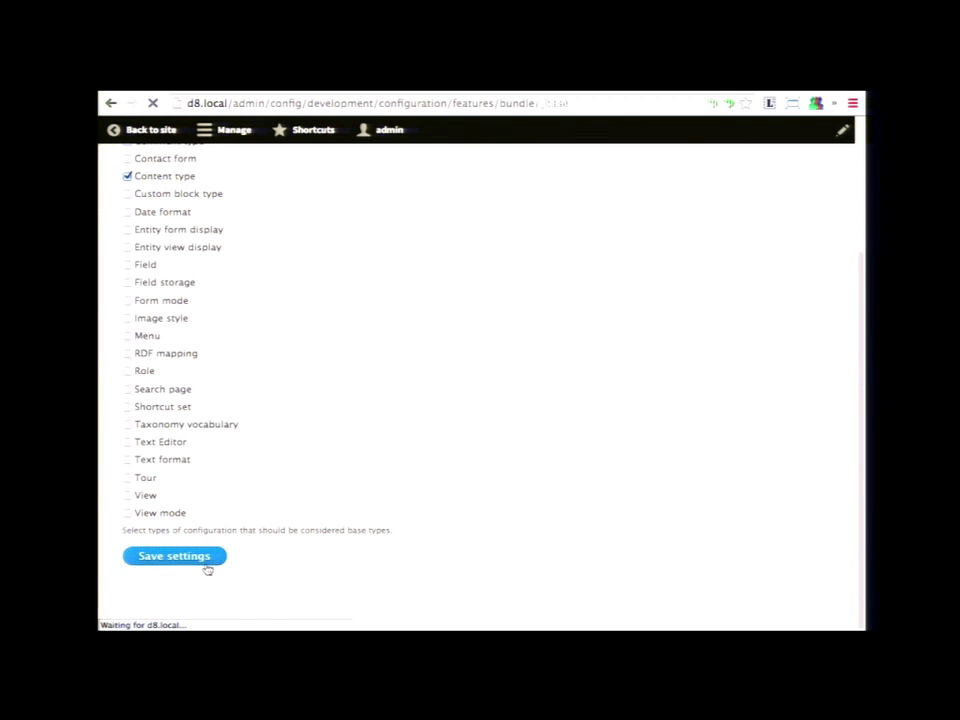
scroll(338, 435, down, 3)
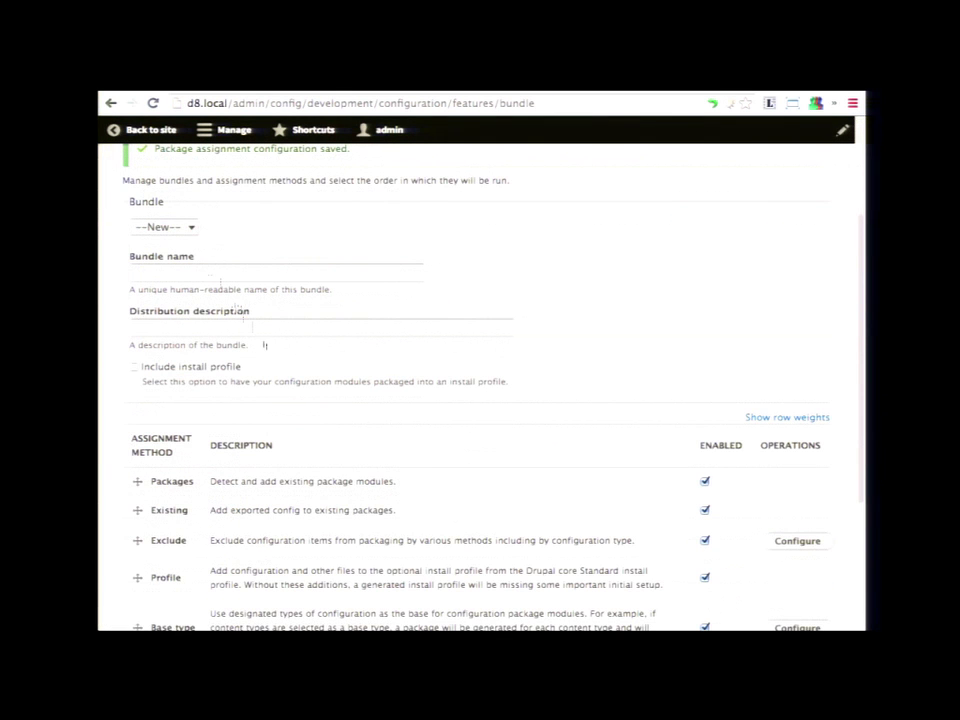
- Create the 'Open Atrium' bundle with machine name oa and description 'Open Atrium Feature'
click(189, 270)
text(Open Atrium)
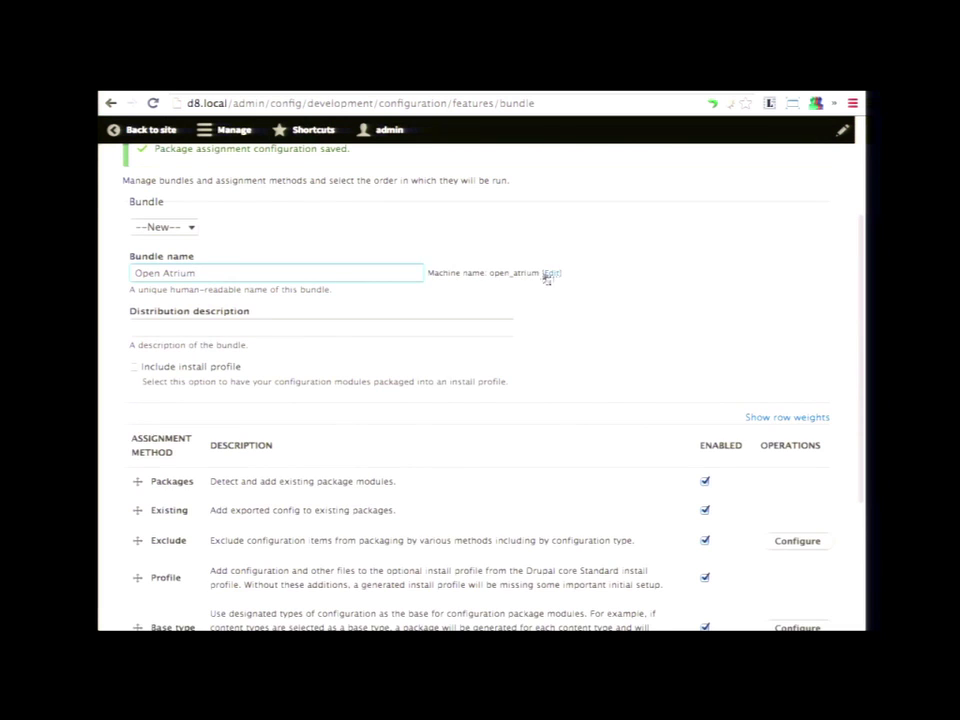
click(551, 273)
drag(238, 322, 135, 328)
text(oa)
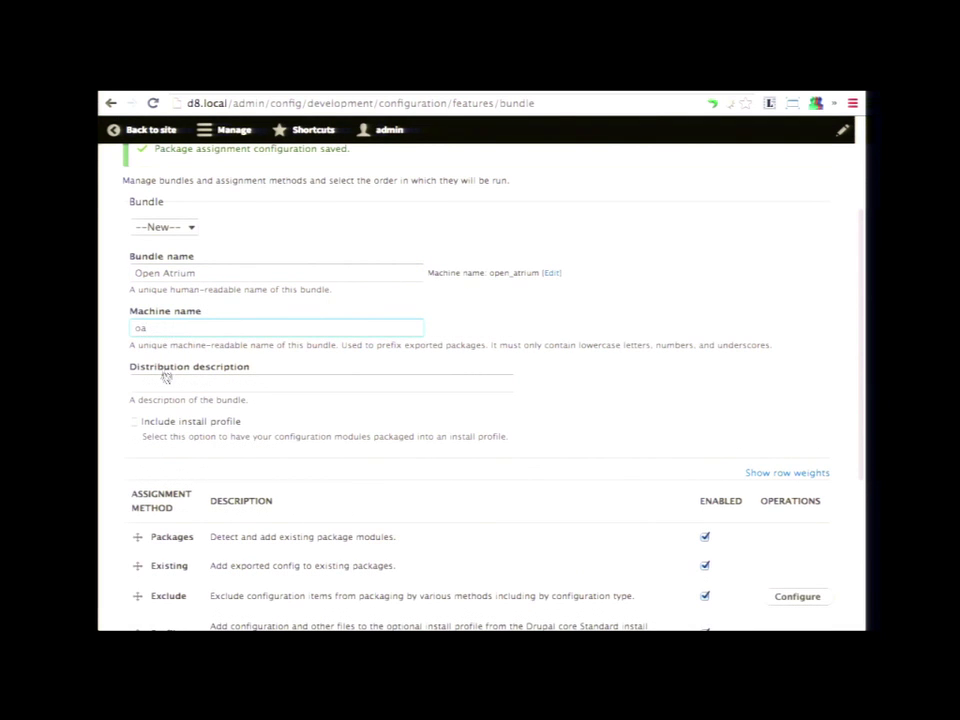
click(166, 384)
text(Open Atrium Features)
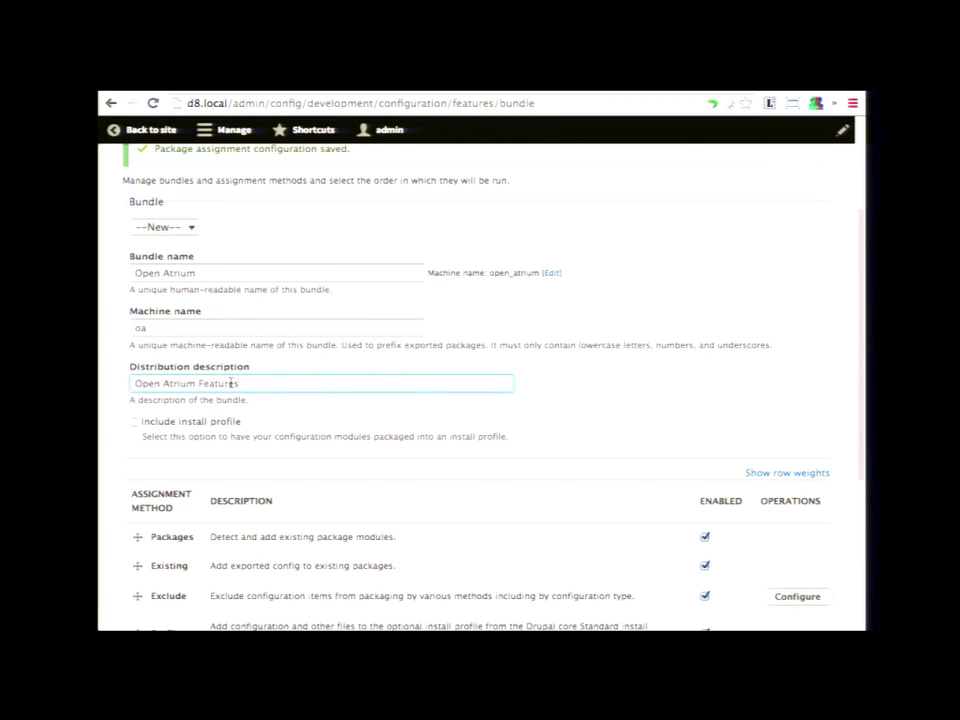
scroll(231, 383, down, 5)
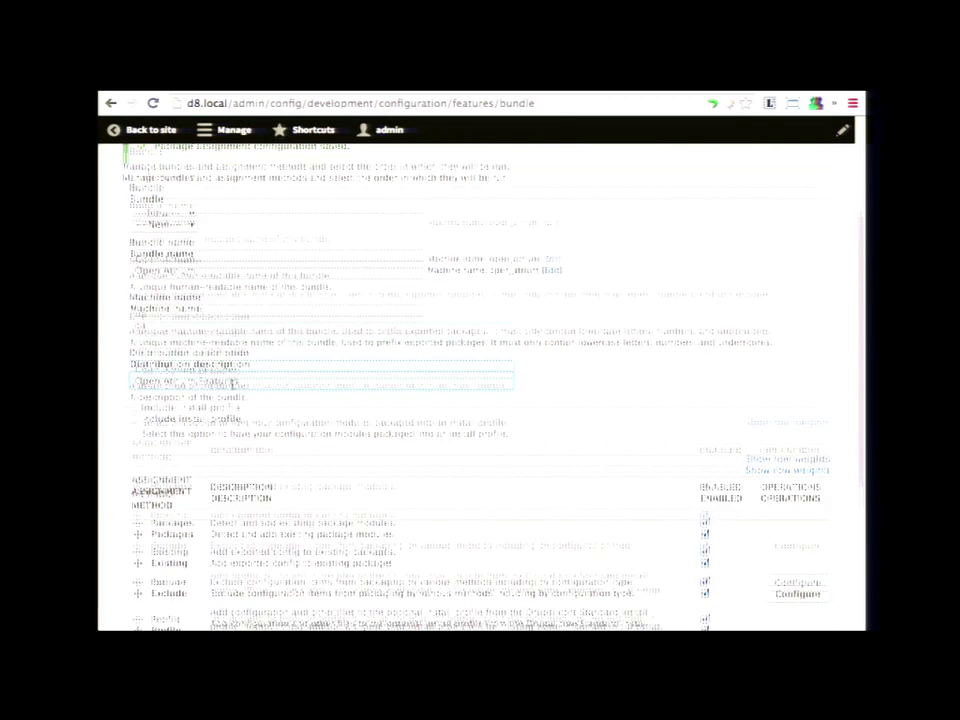
click(194, 563)
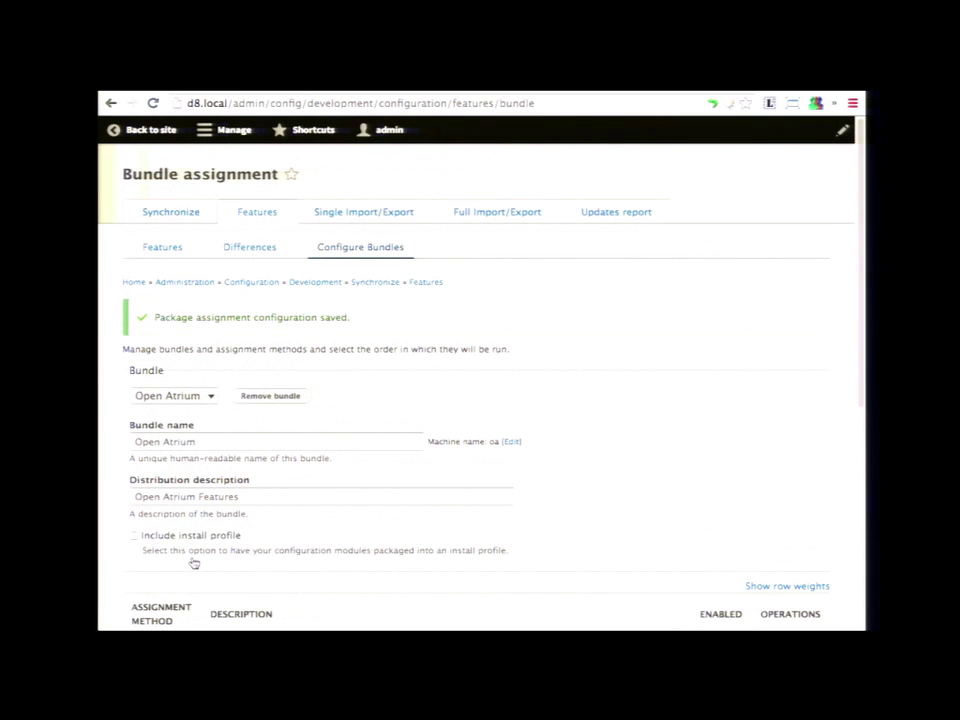
click(170, 254)
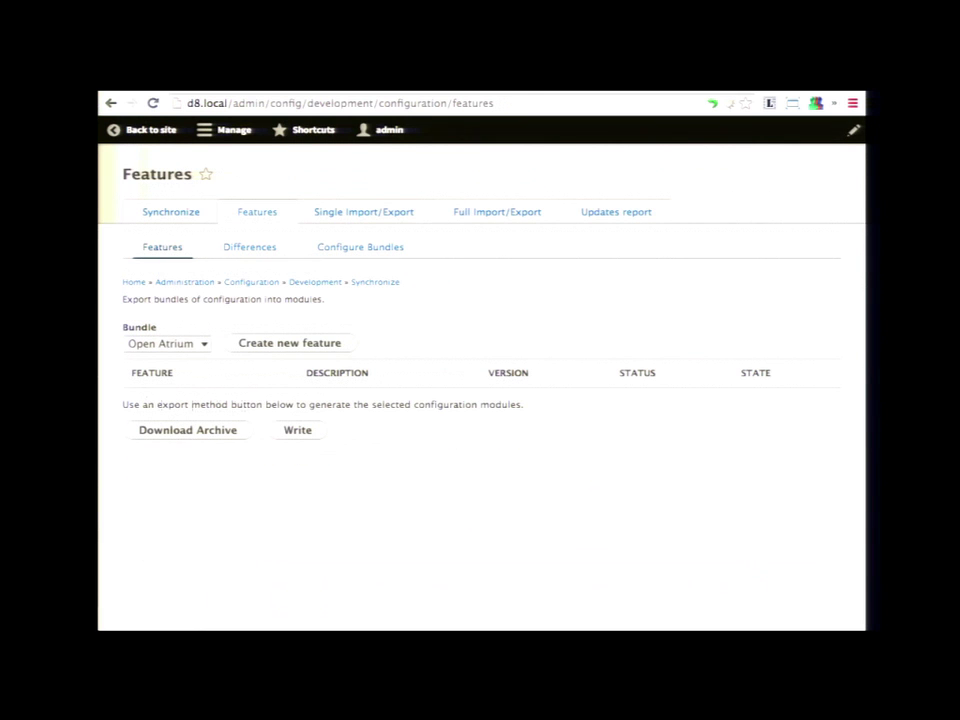
- Assign the unbundled My Image feature to the Open Atrium bundle and write it to disk
click(184, 345)
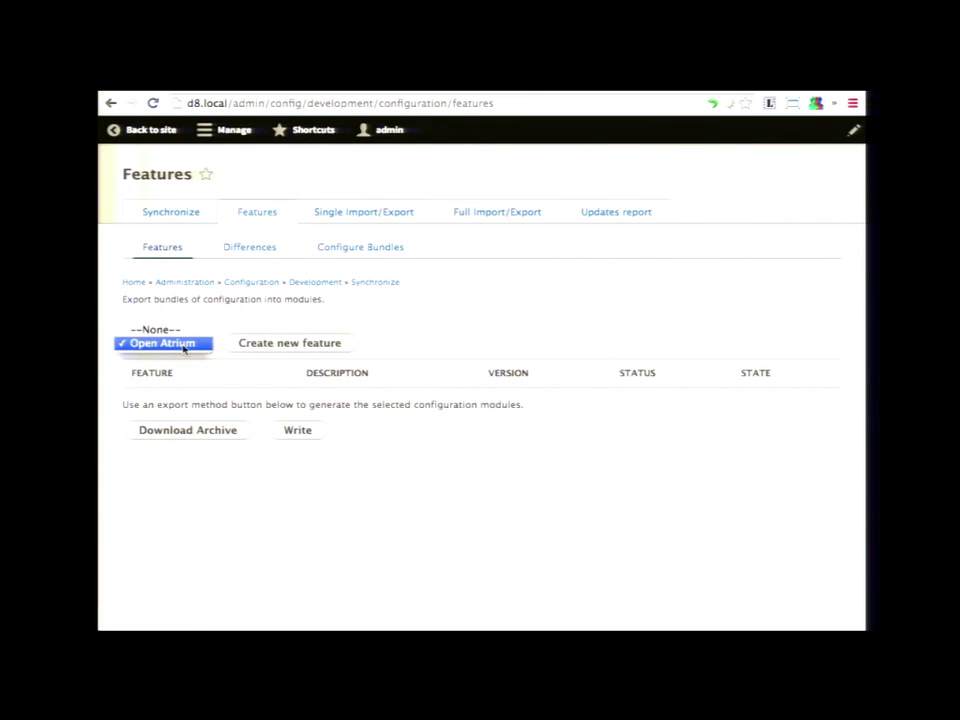
click(181, 334)
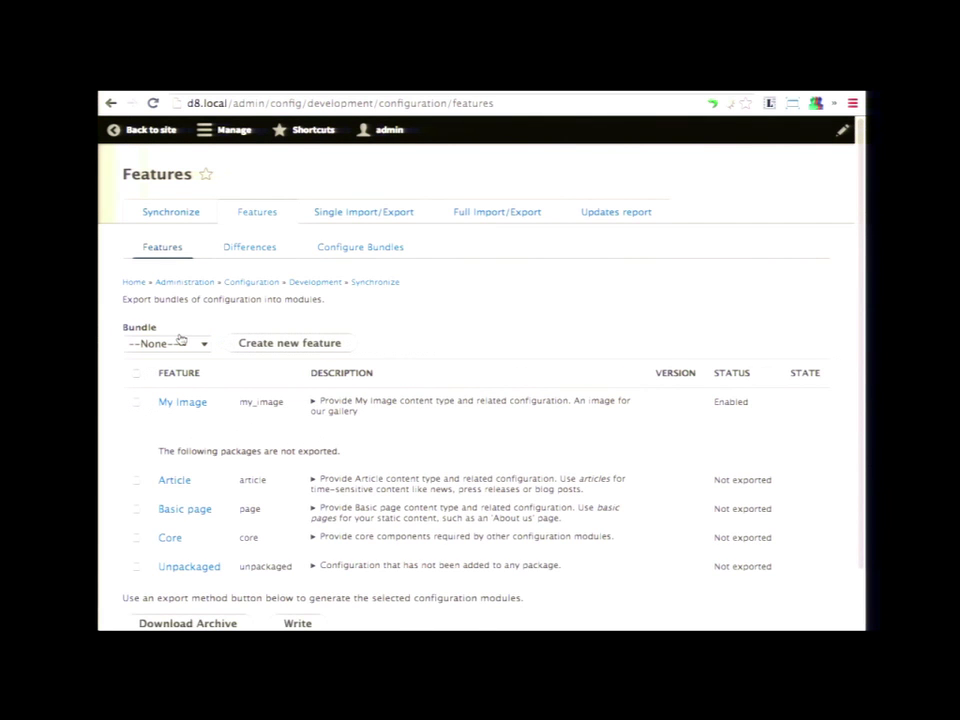
click(183, 402)
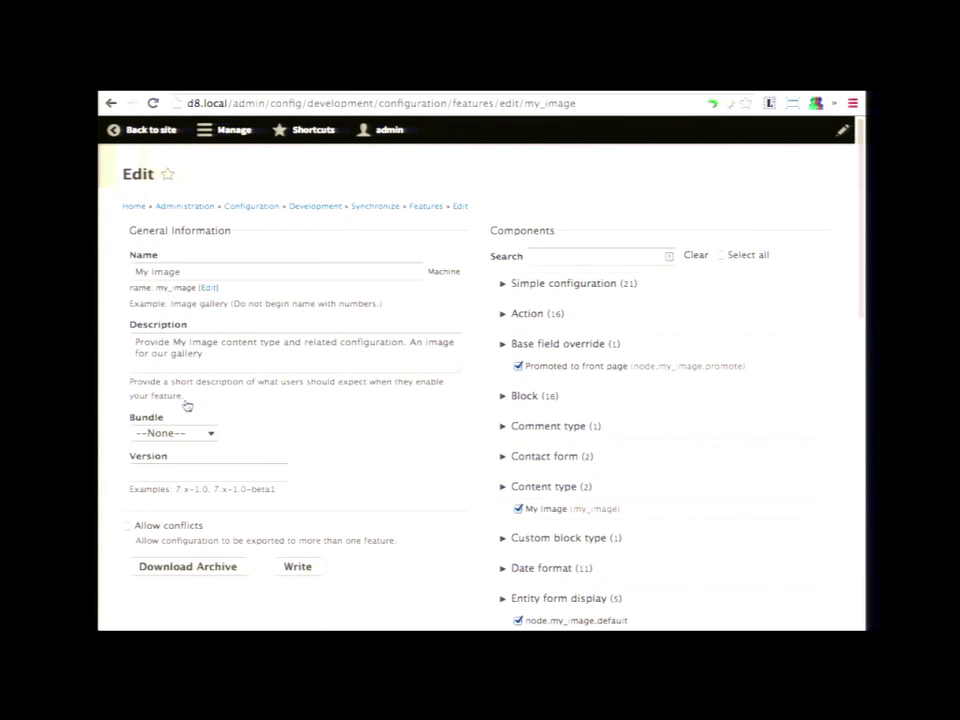
click(178, 433)
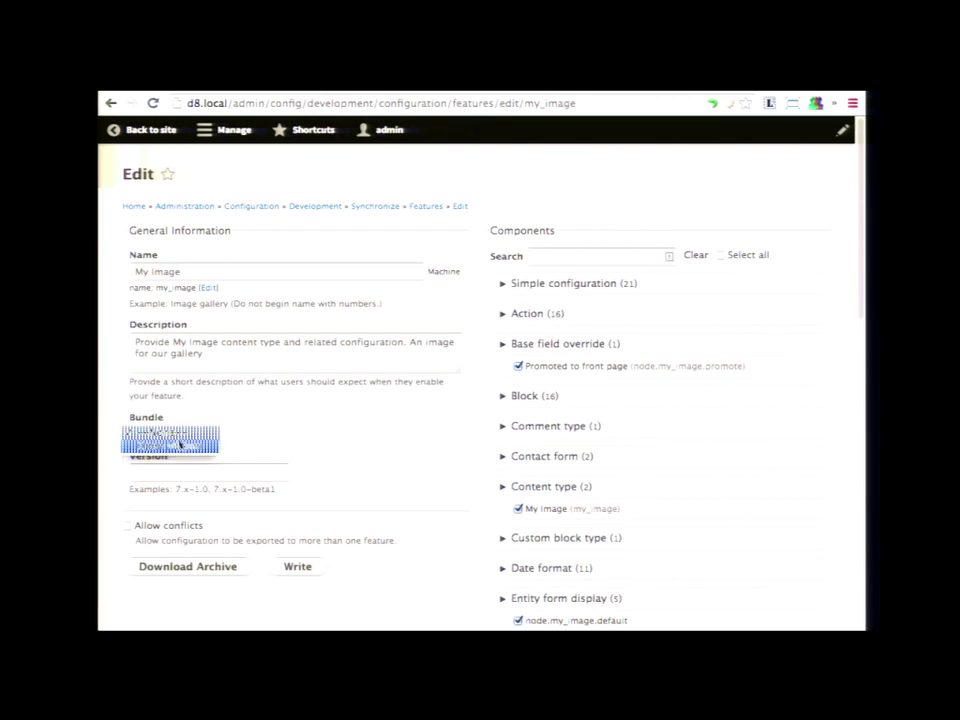
click(181, 447)
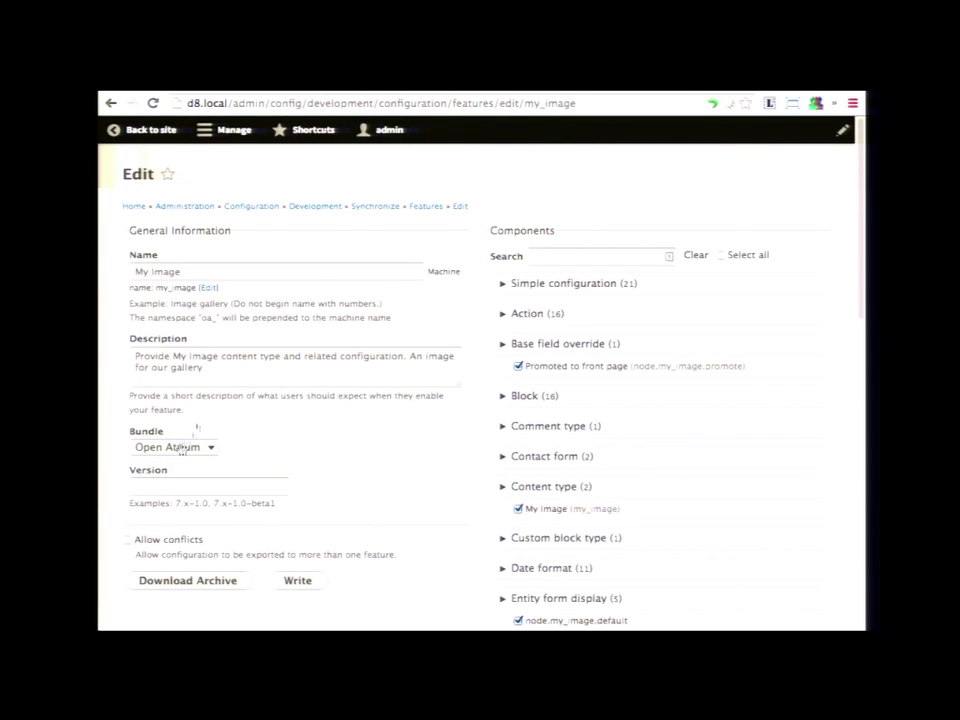
drag(128, 320, 396, 320)
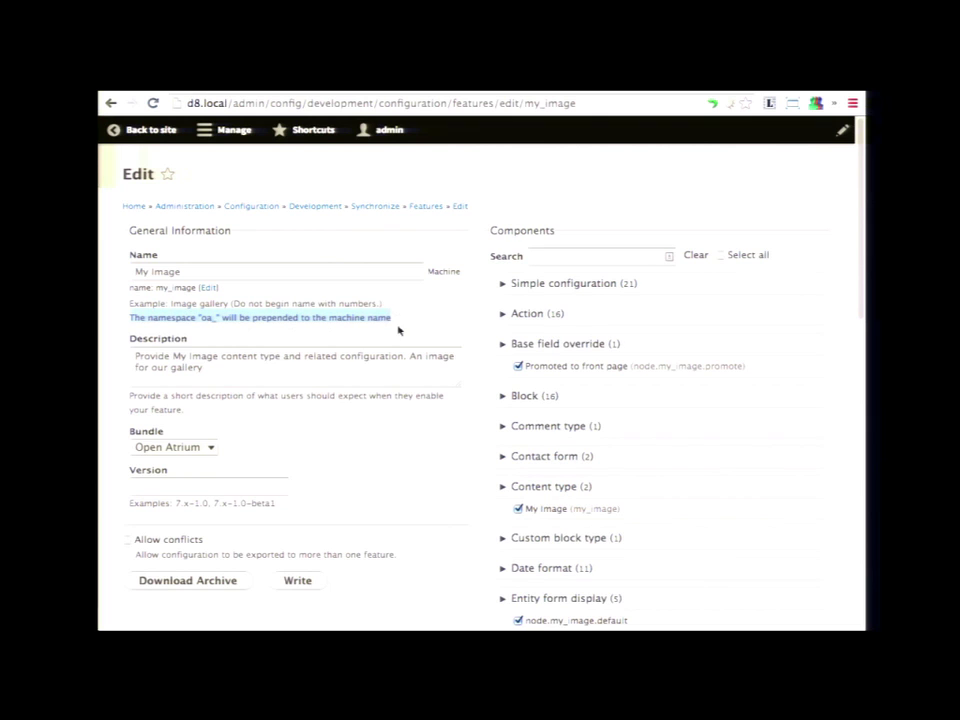
click(214, 318)
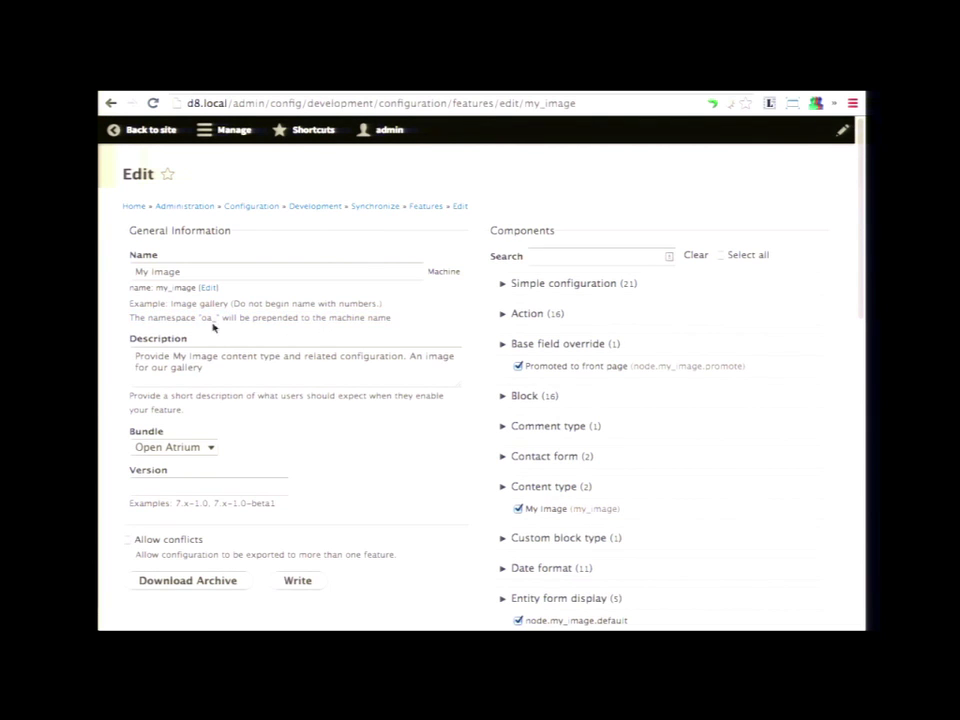
scroll(207, 345, down, 1)
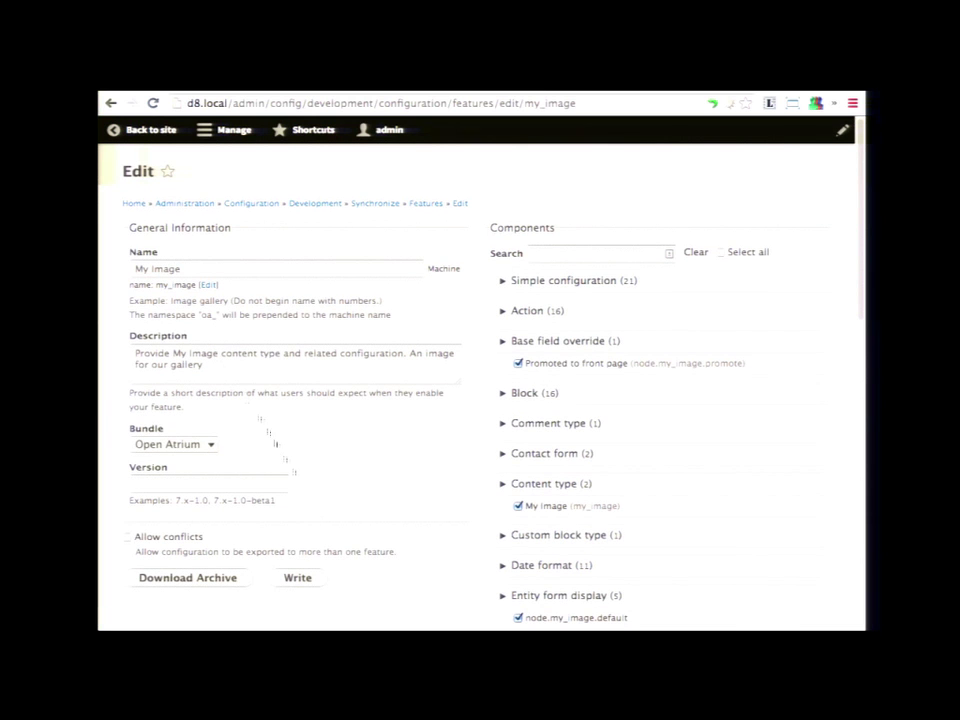
click(299, 578)
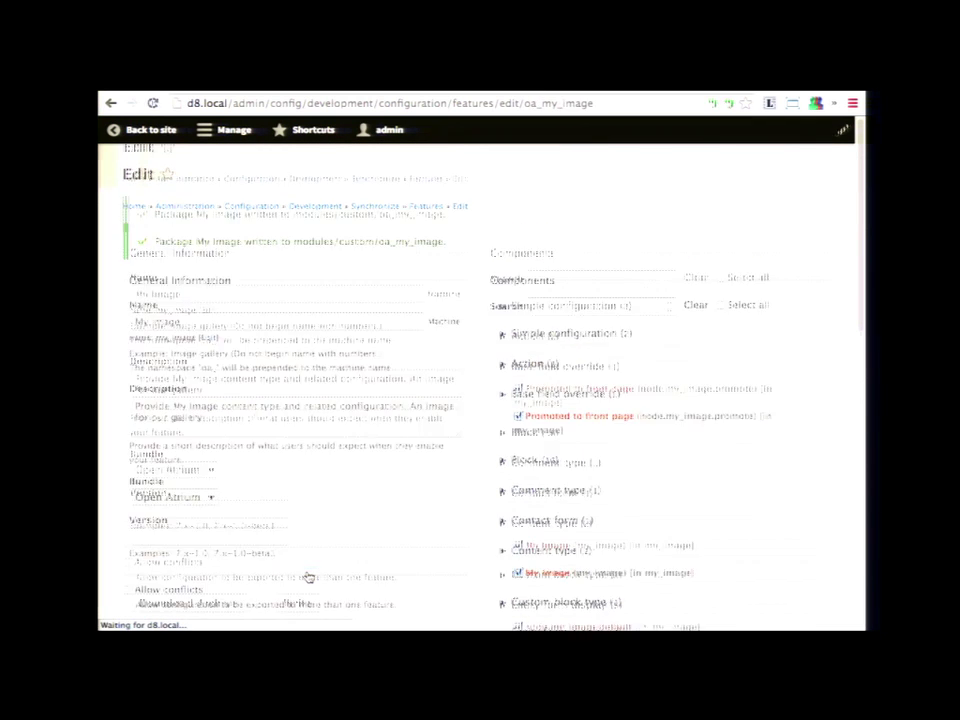
- List all packages, open the oa_my_image feature, and start the 'rm -rf custom/my_' command
click(425, 207)
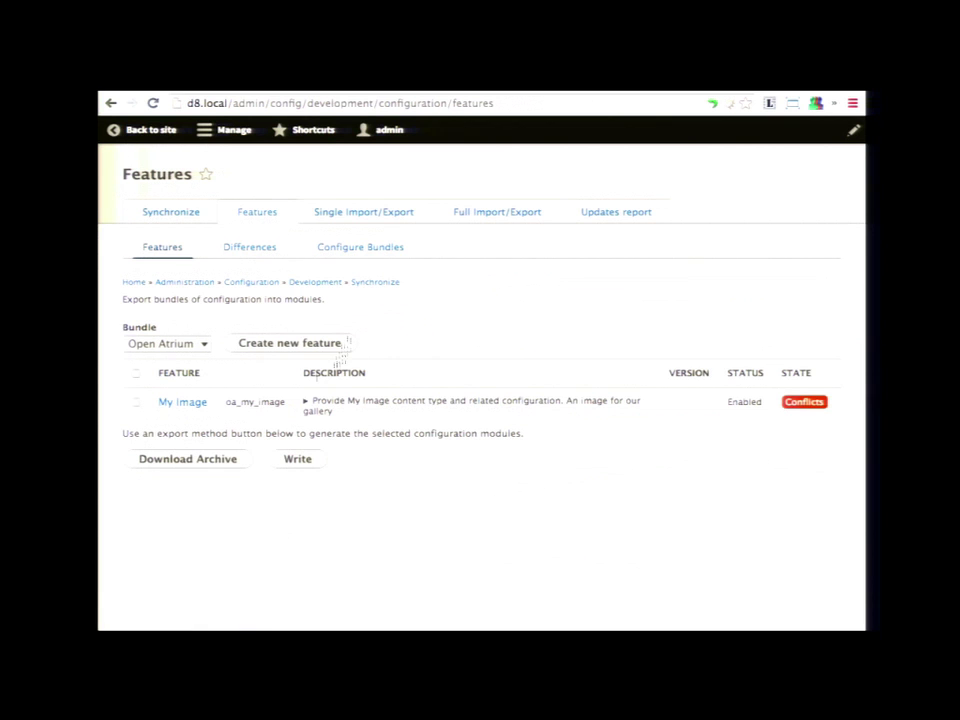
click(172, 344)
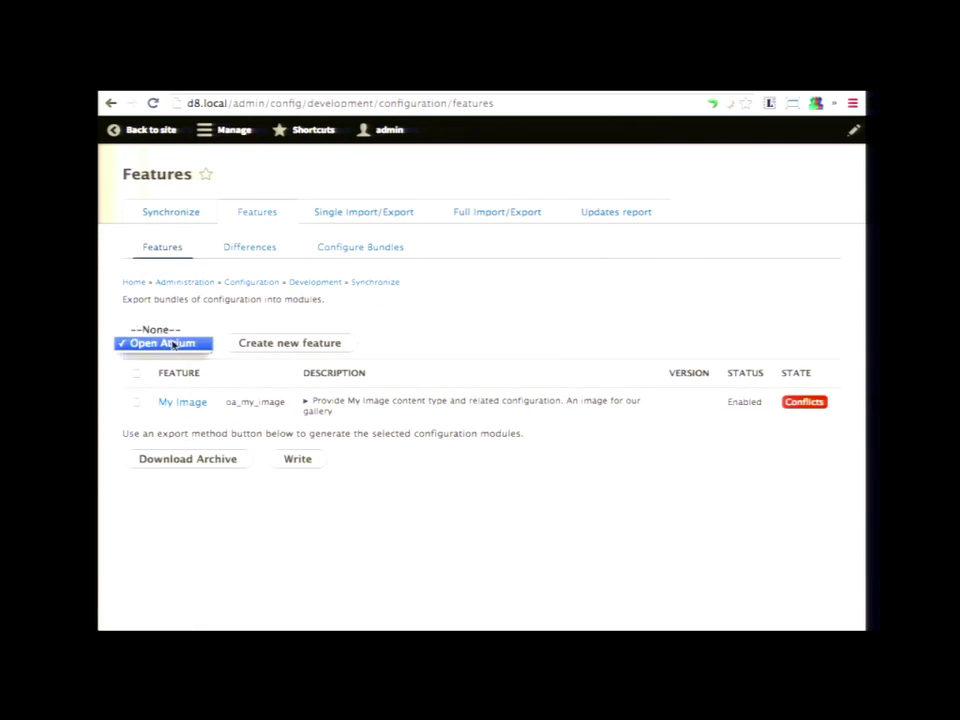
click(165, 330)
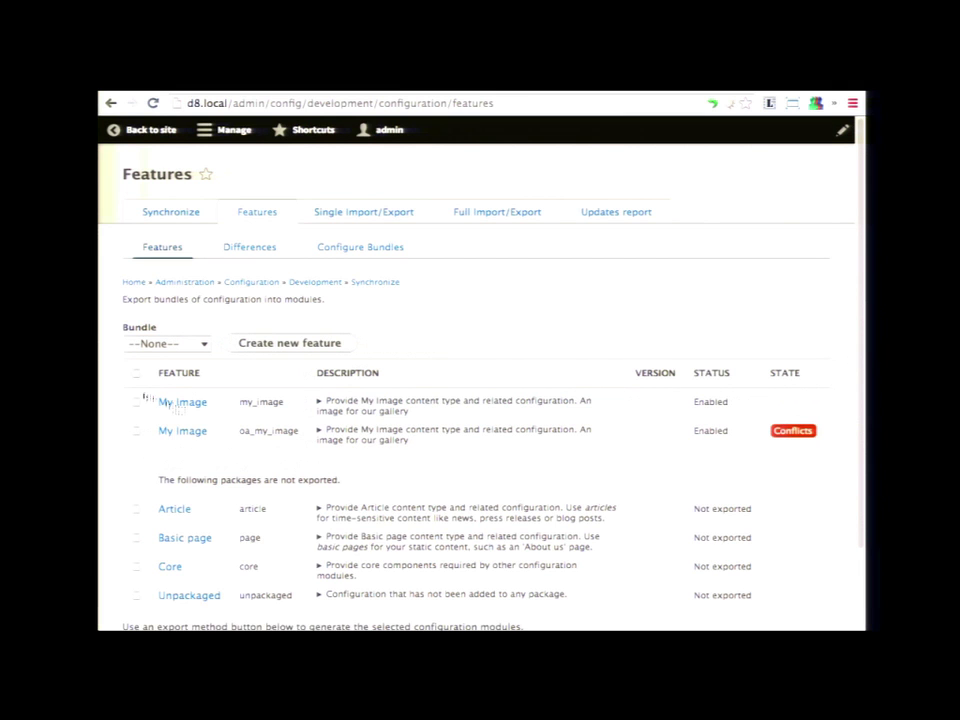
click(201, 436)
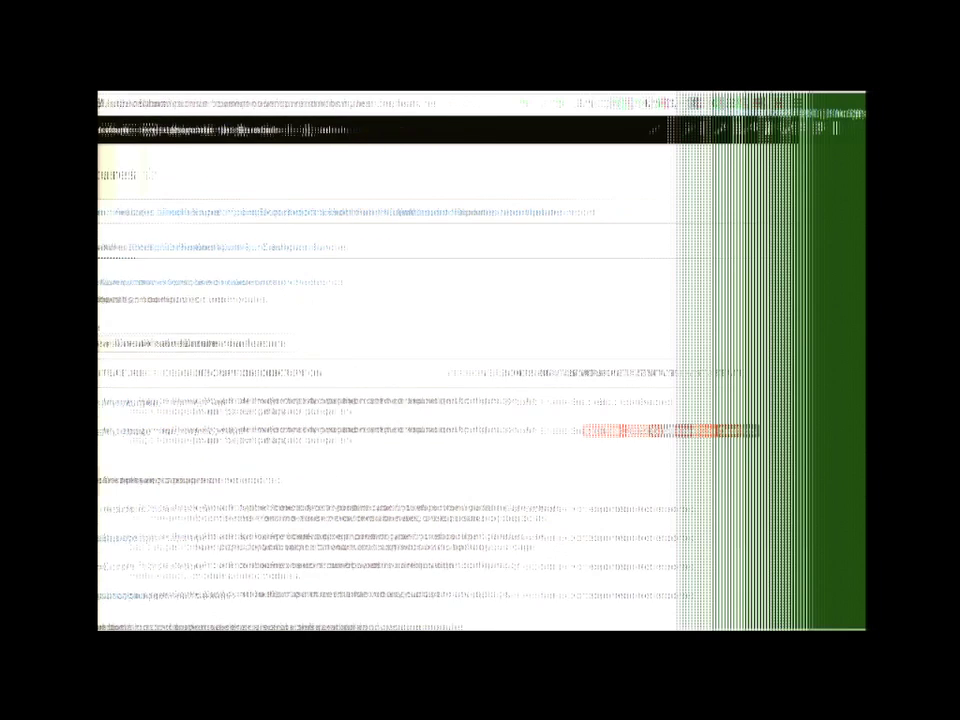
text(-rf custom/my_)
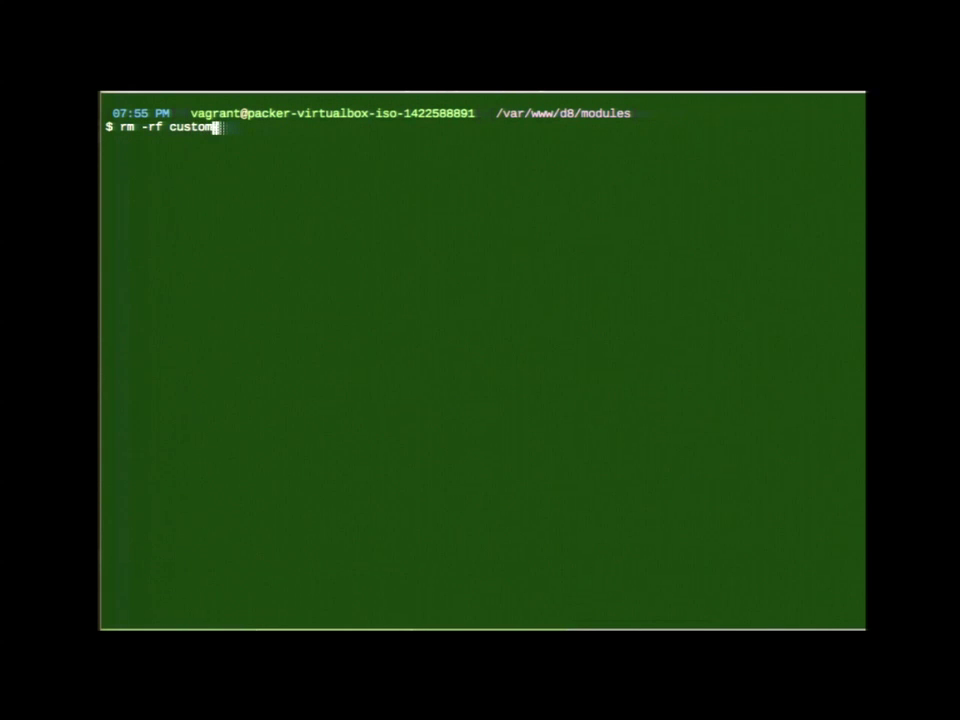
- Delete the custom/my_image module folder with rm -rf and reload the Features page
key(Tab)
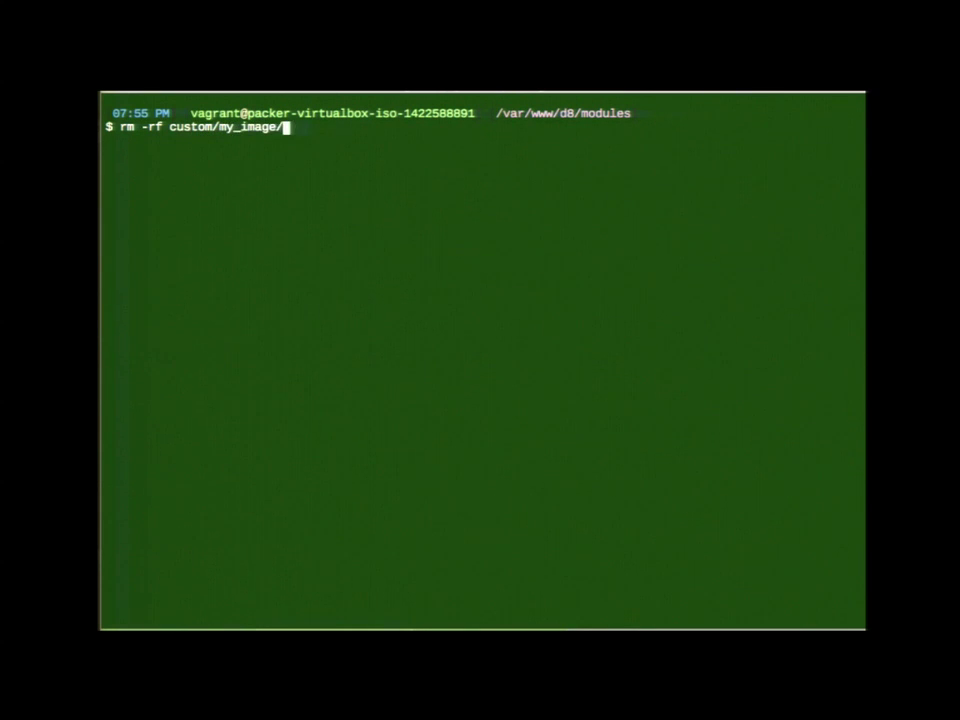
key(Return)
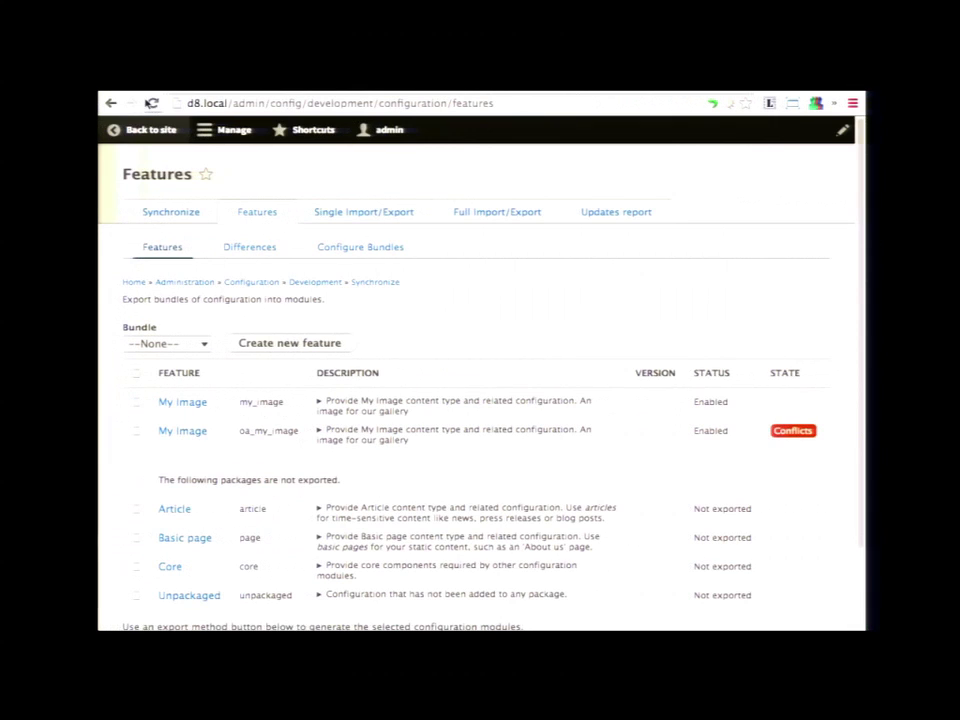
click(151, 104)
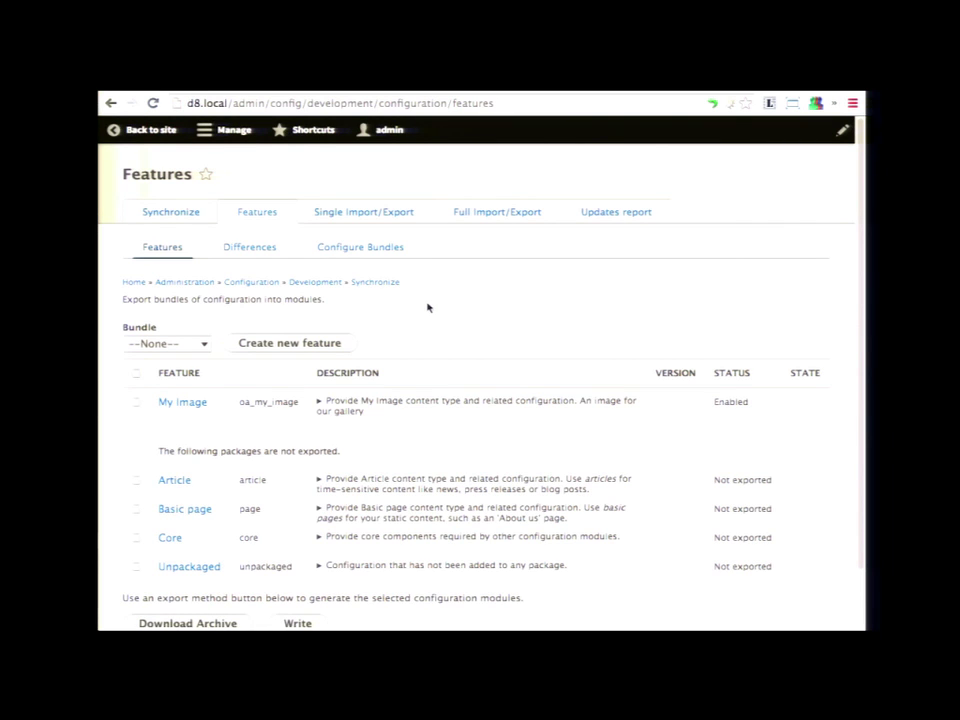
- Set the Features Bundle filter to Open Atrium
click(167, 343)
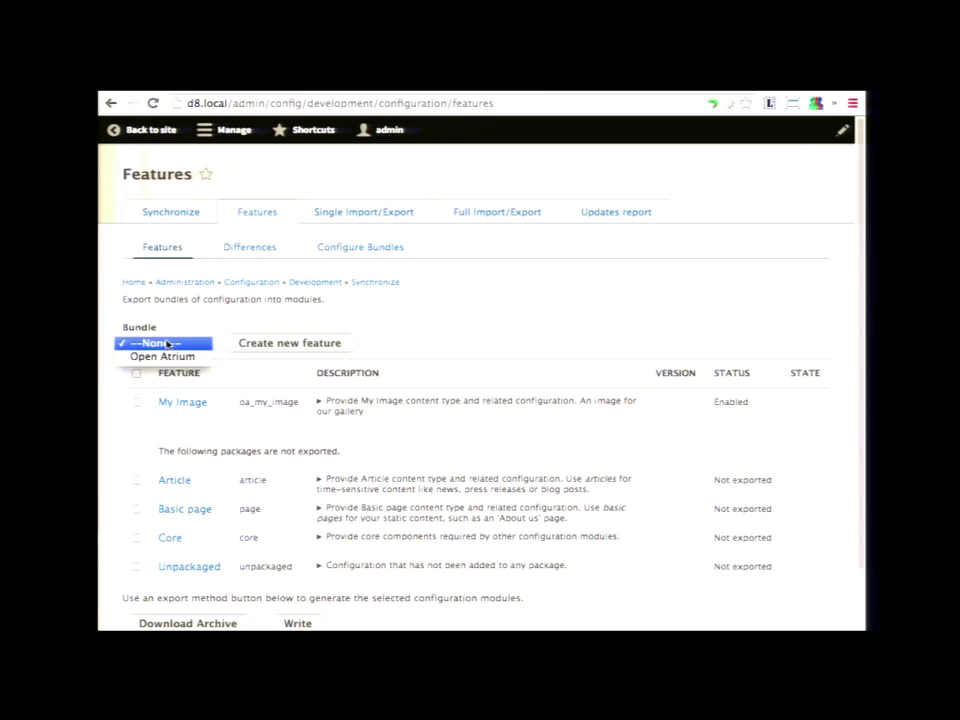
click(163, 356)
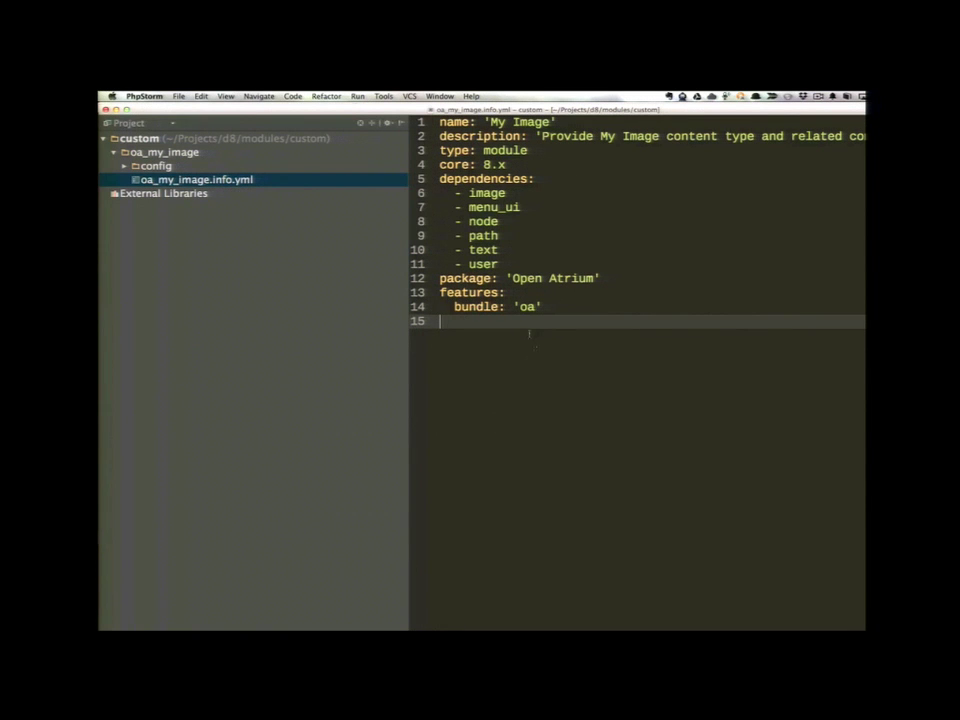
- Remove the features: and bundle: 'oa' lines from oa_my_image.info.yml
drag(440, 321, 440, 292)
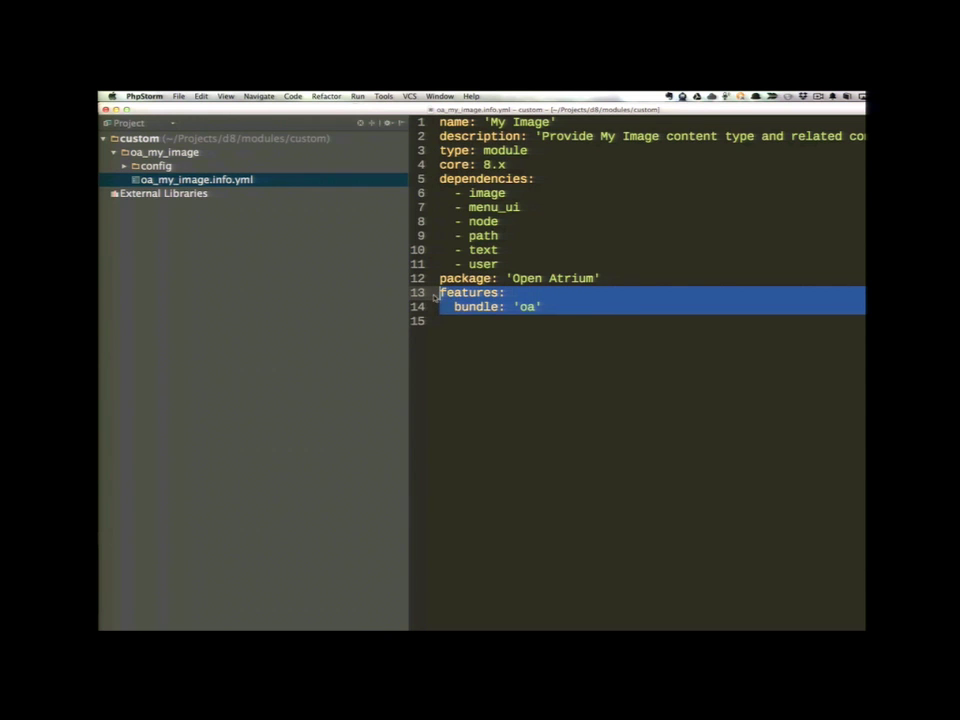
key(BackSpace)
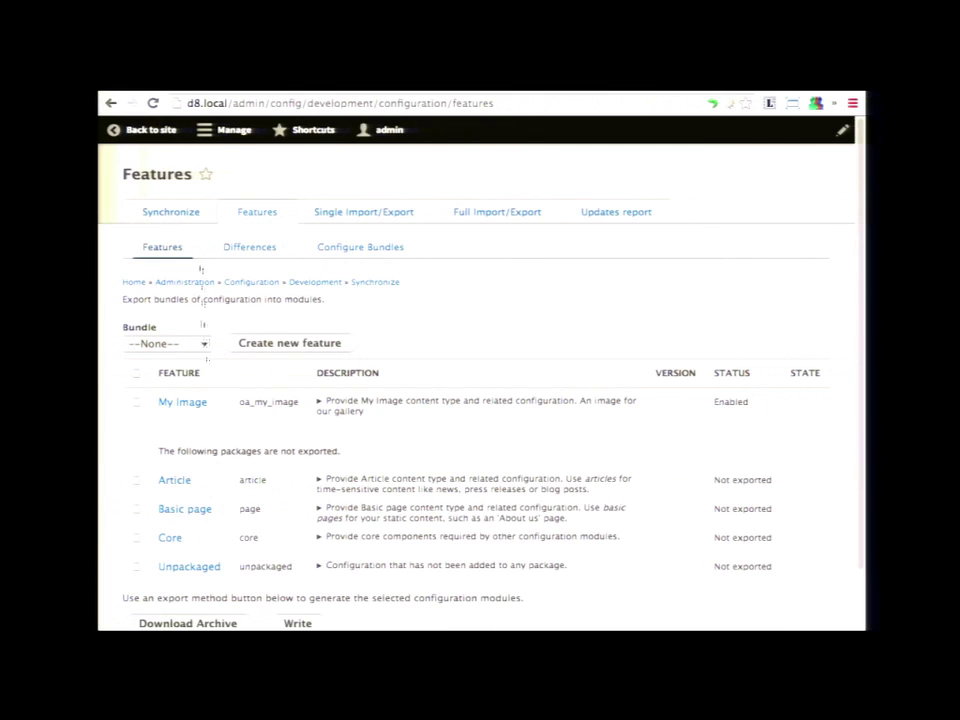
- Reload the Features page, check the Open Atrium bundle, then reset the filter to --None--
click(153, 104)
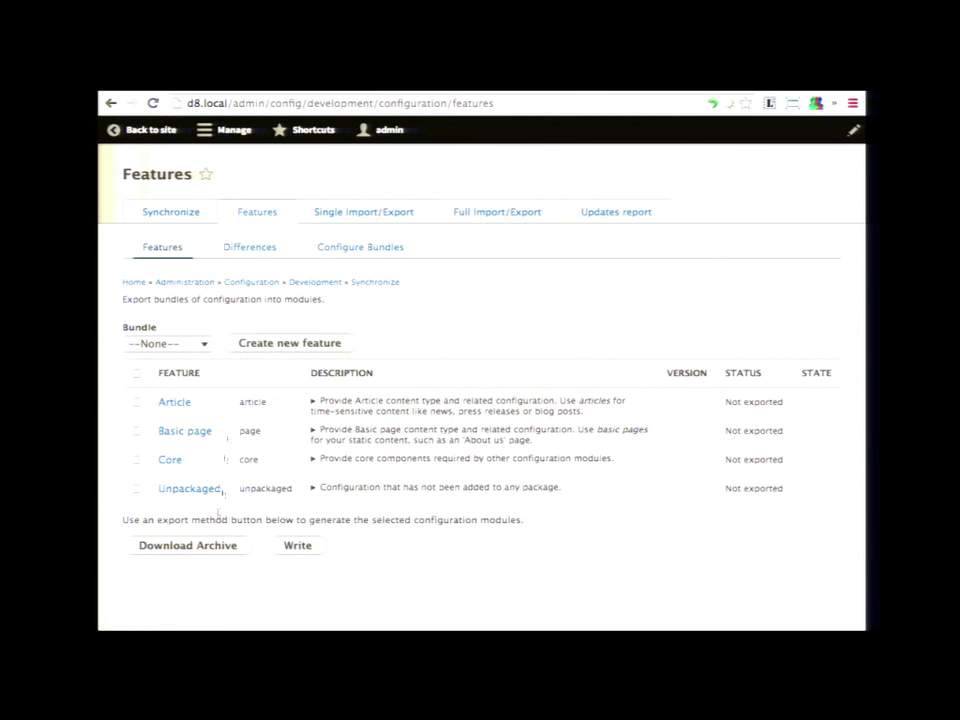
click(188, 344)
click(189, 358)
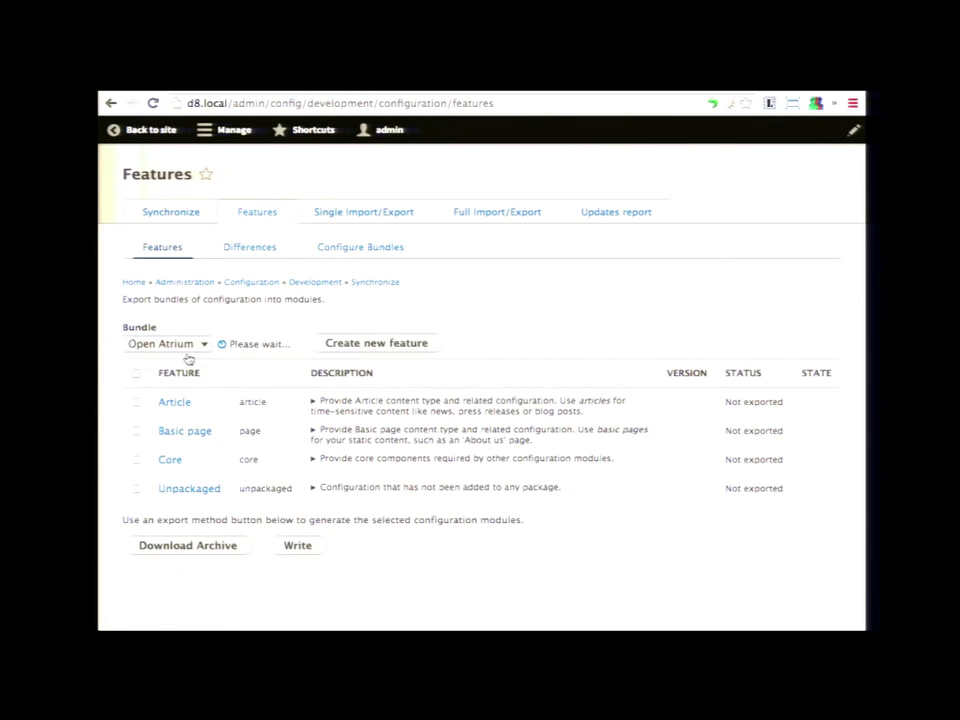
click(189, 343)
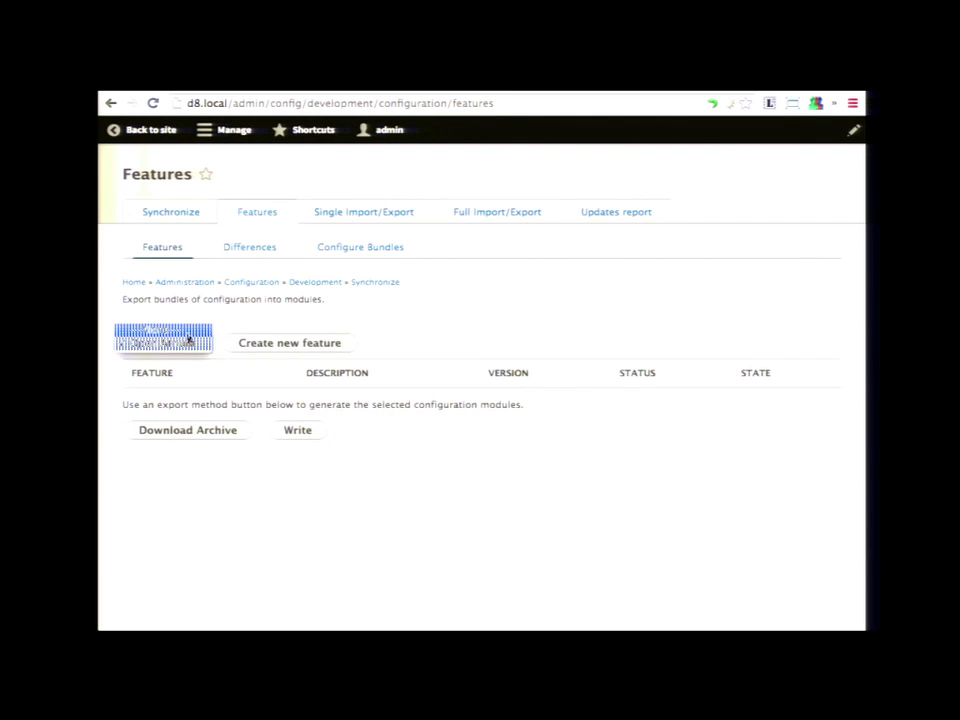
click(189, 334)
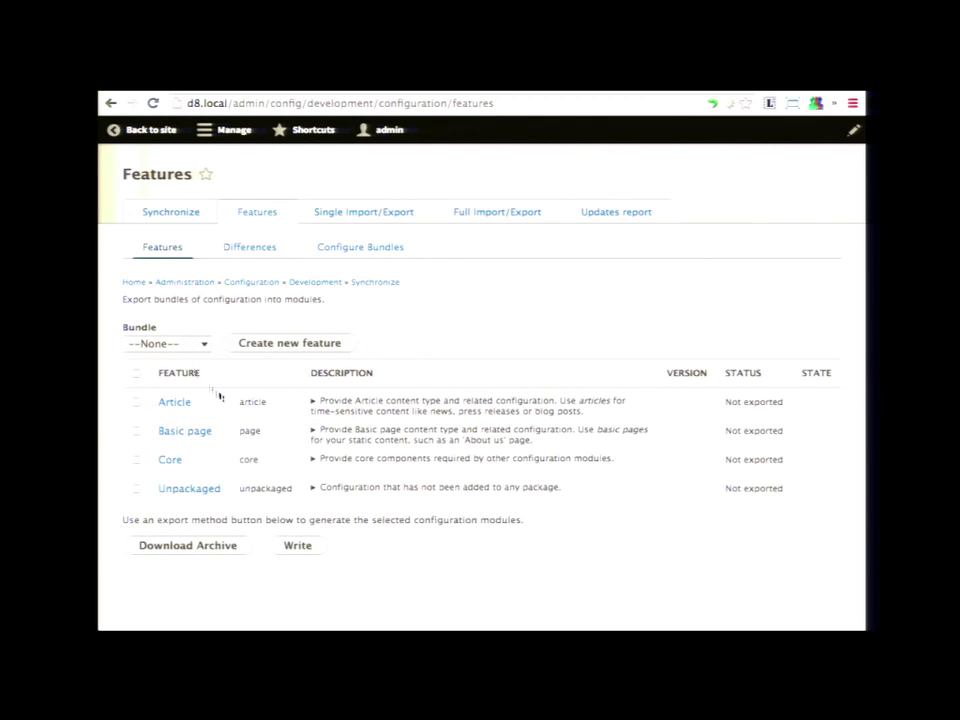
- Add a 'features: true' line to oa_my_image.info.yml
text(features: [)
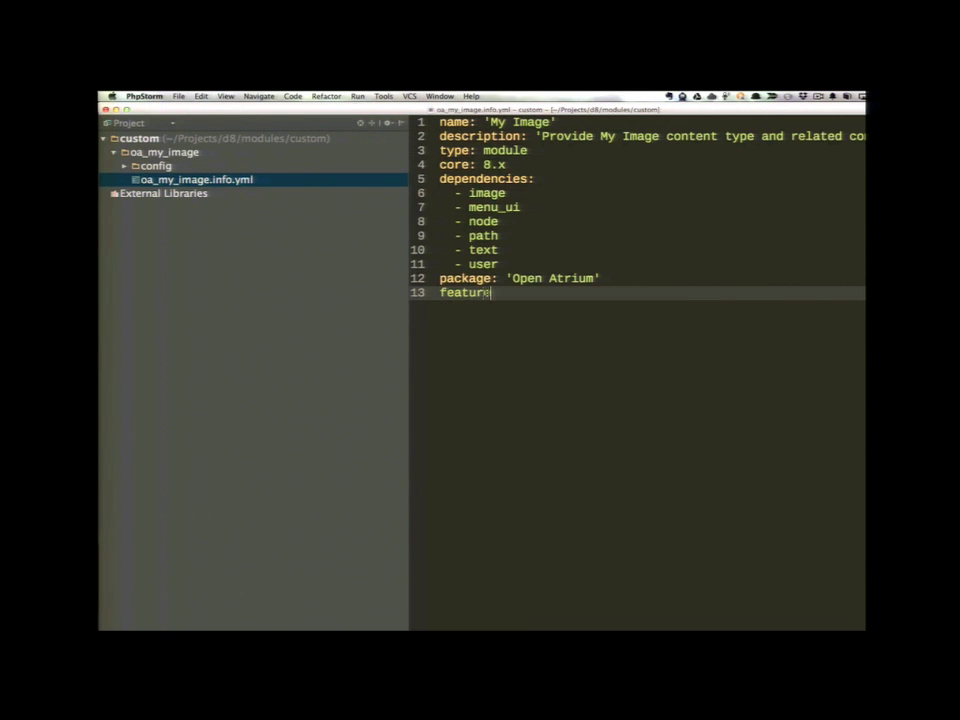
key(BackSpace)
text(true)
key(Return)
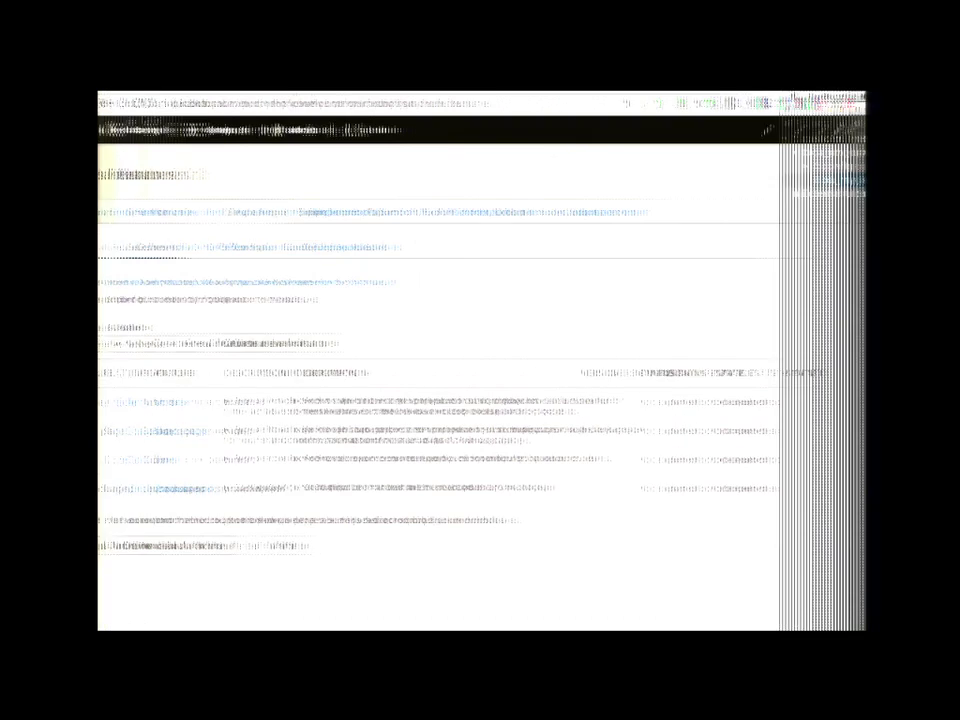
- Reload Features, confirm My Image is under Open Atrium, then reset the bundle filter to --None--
click(153, 104)
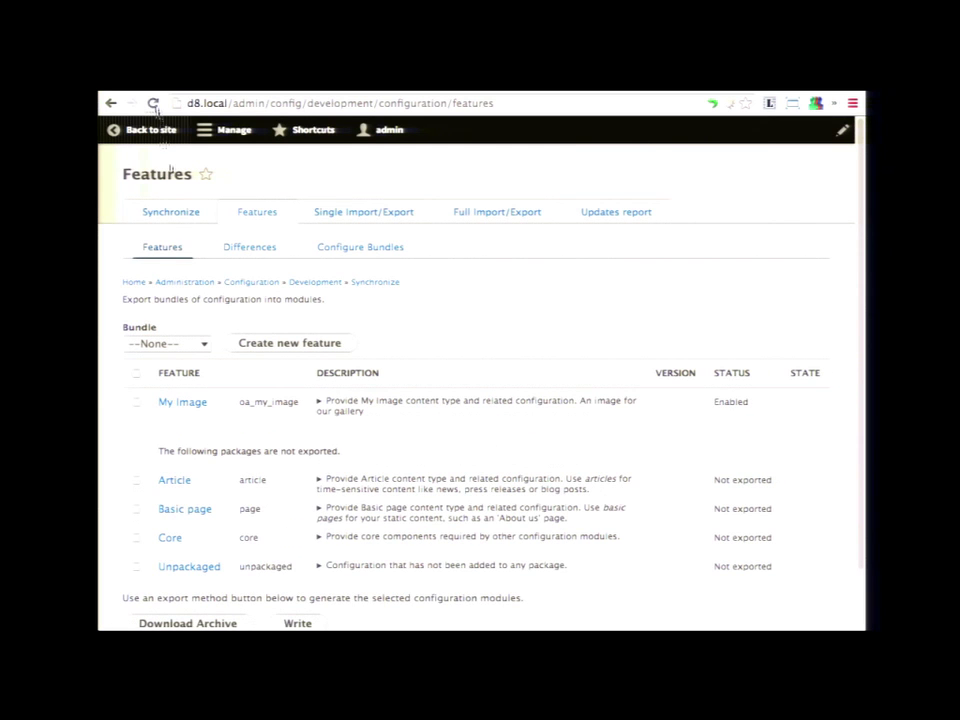
click(170, 343)
click(190, 357)
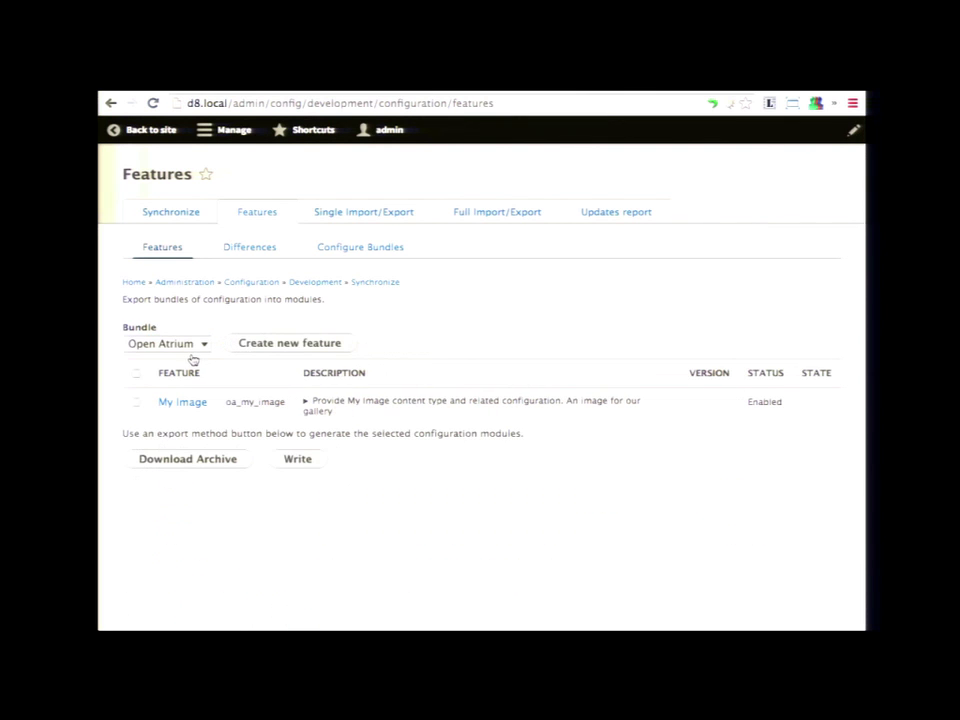
click(189, 345)
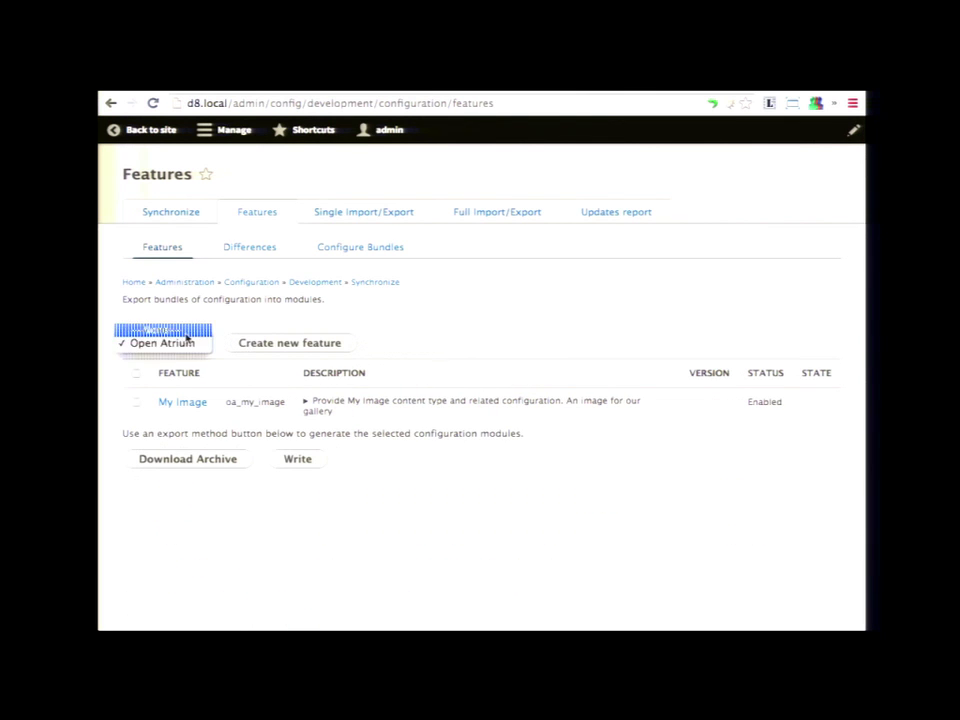
click(186, 333)
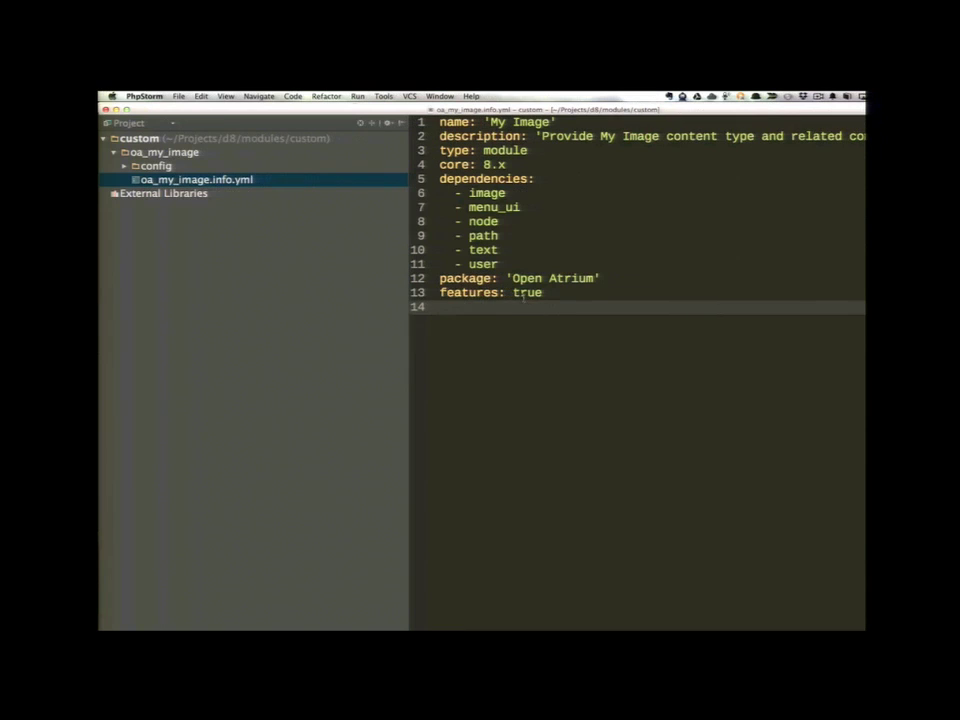
- Replace 'true' with an indented bundle: 'oa' line under features: in oa_my_image.info.yml
double_click(527, 292)
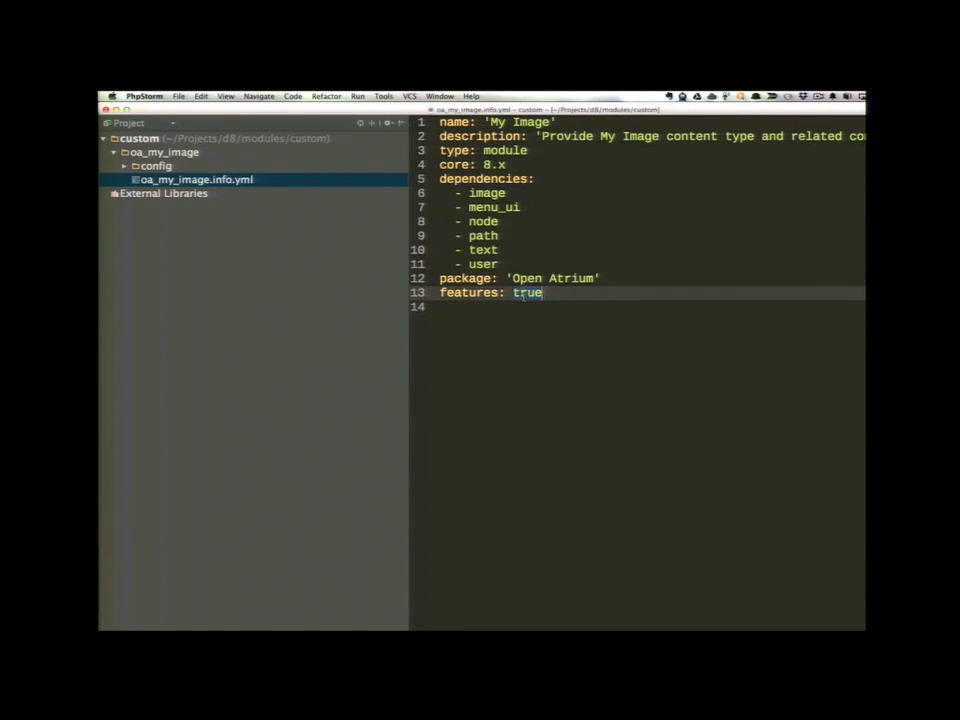
key(BackSpace)
key(Return)
key(Tab)
text(bundle:)
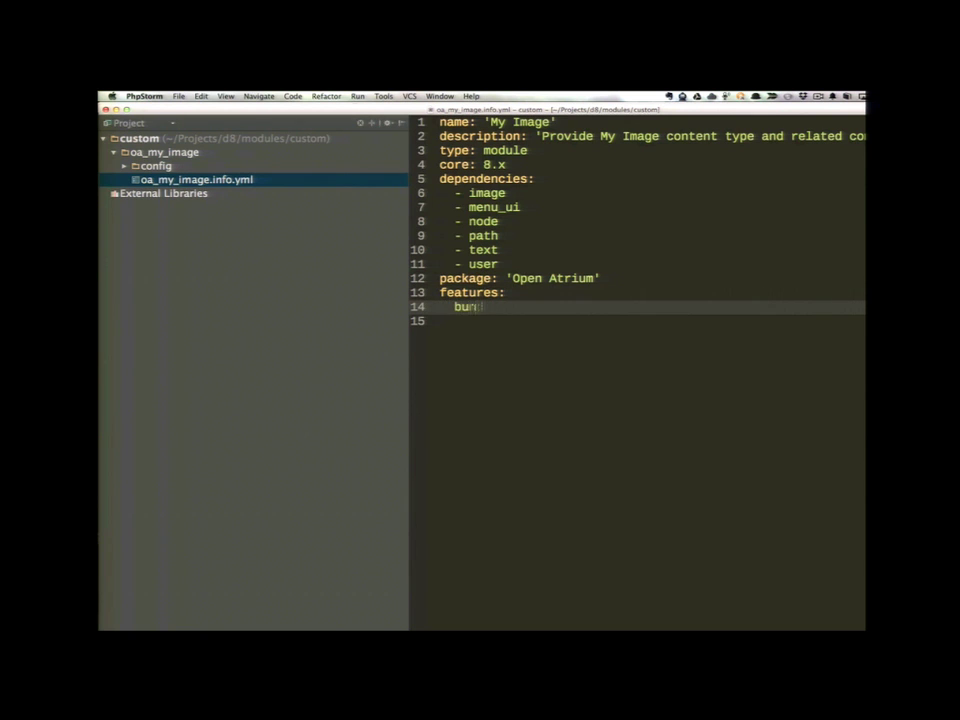
text( 'oa')
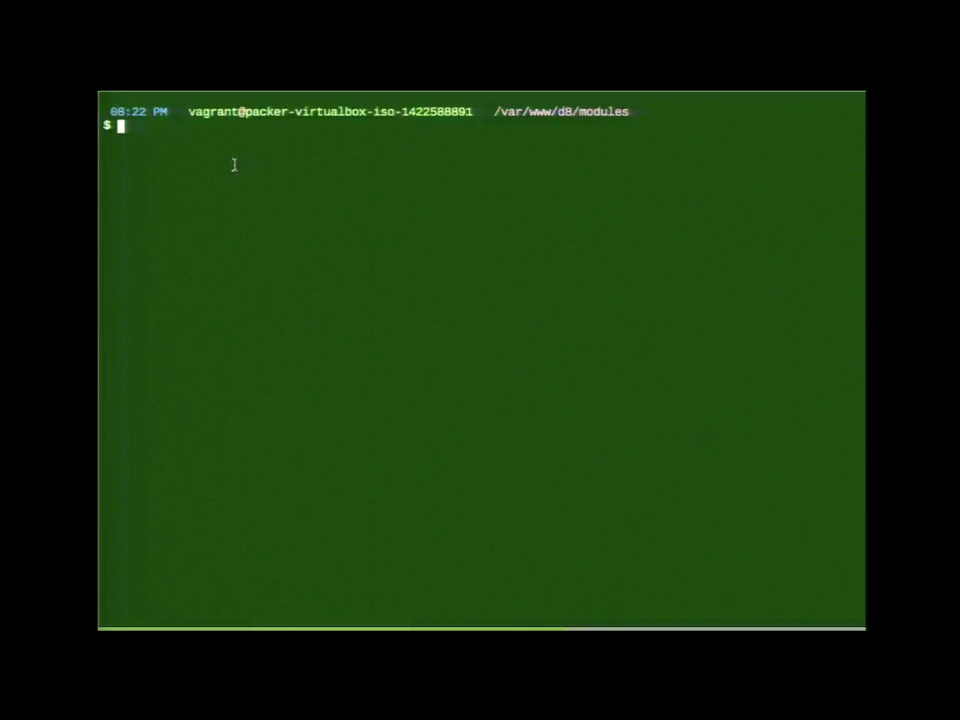
- Run drush fl and highlight the My Image row in the feature list
text(drush fl)
key(Return)
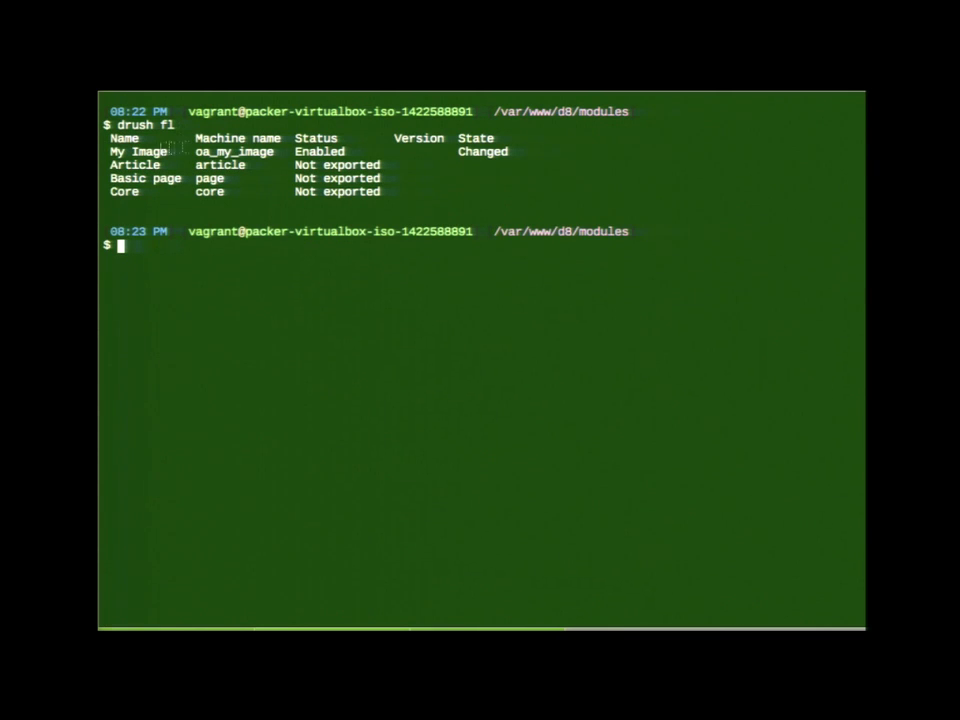
drag(110, 151, 523, 152)
click(368, 248)
- List oa_my_image's config objects with drush fl, then diff it with drush fd
text(drush f)
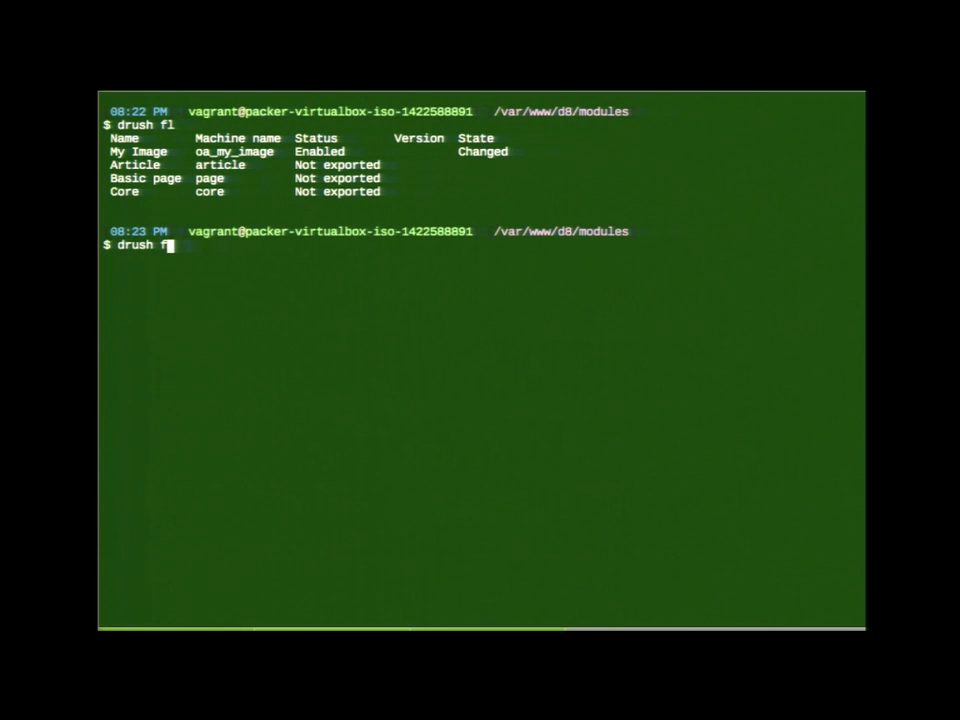
text(l oa_my_image)
key(Return)
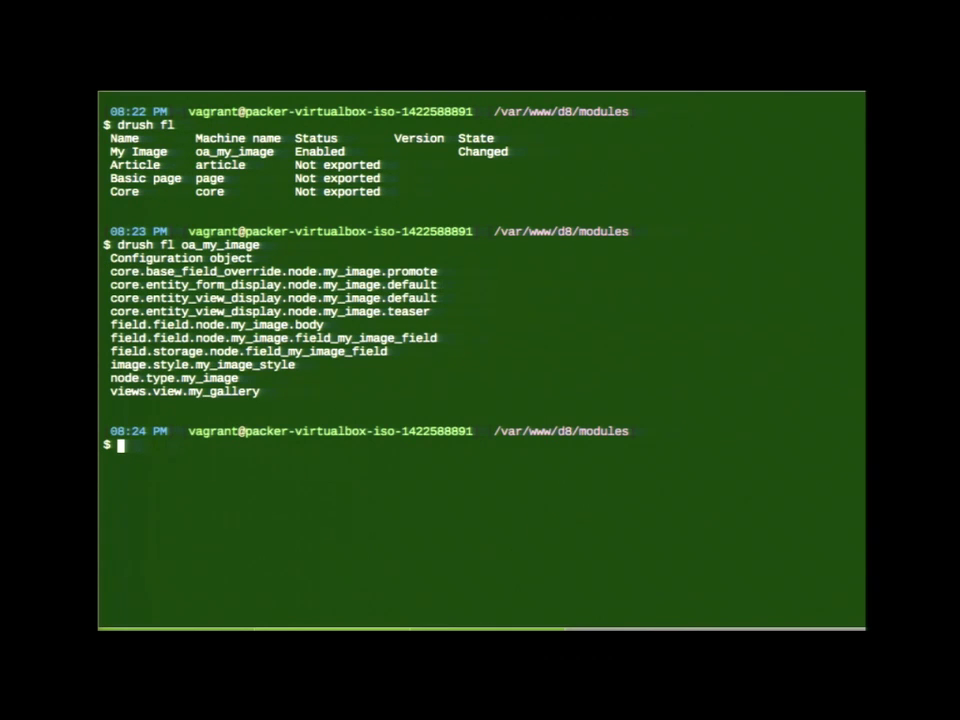
text(drush fd o)
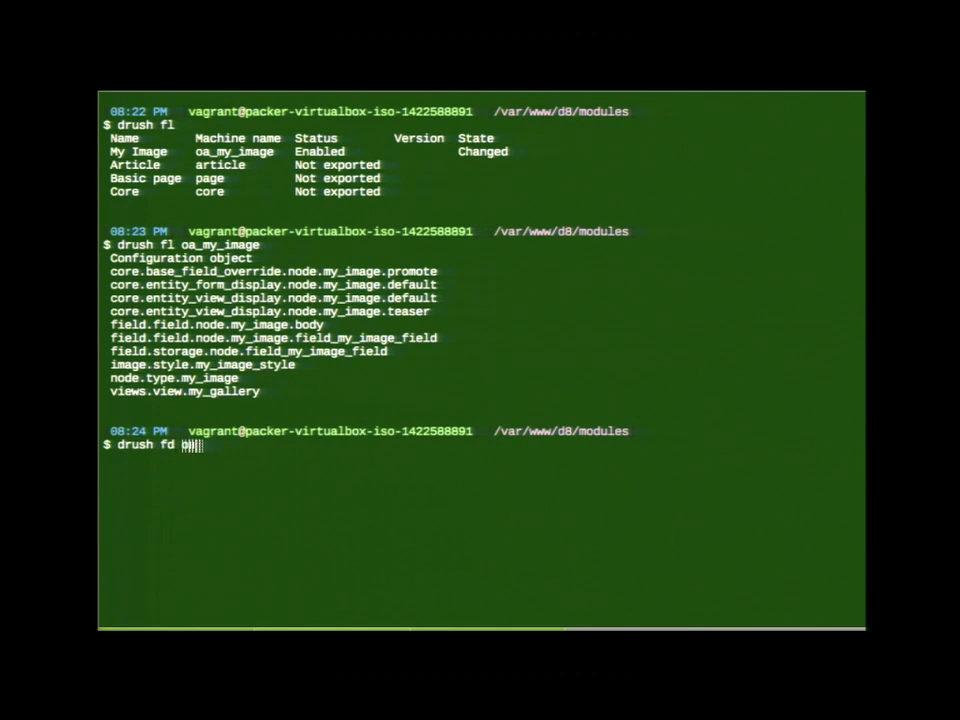
text(a_my_image)
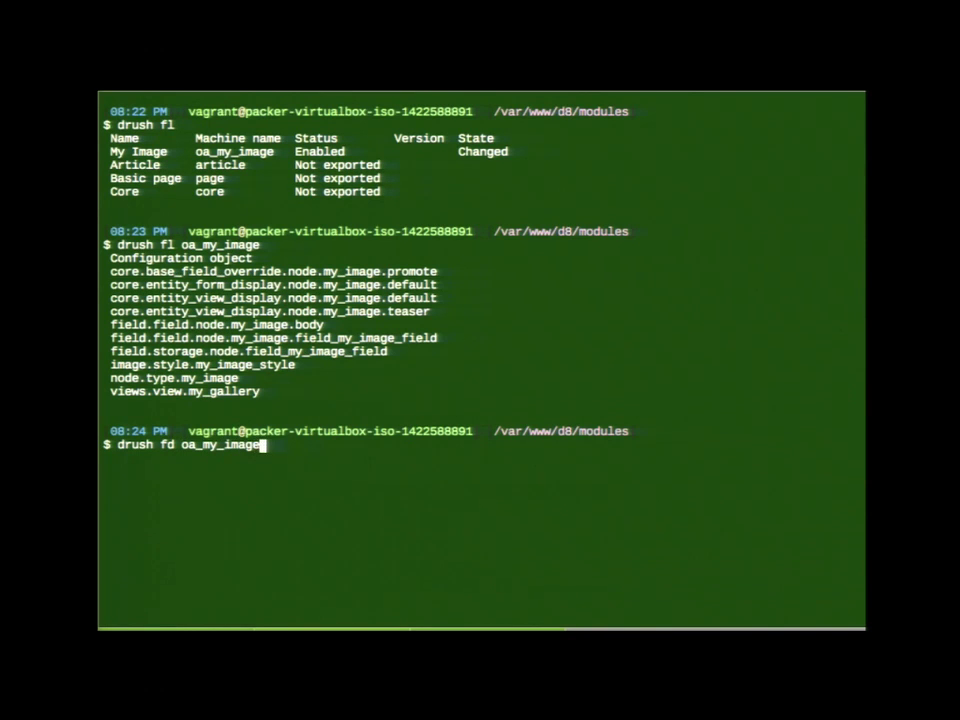
key(Return)
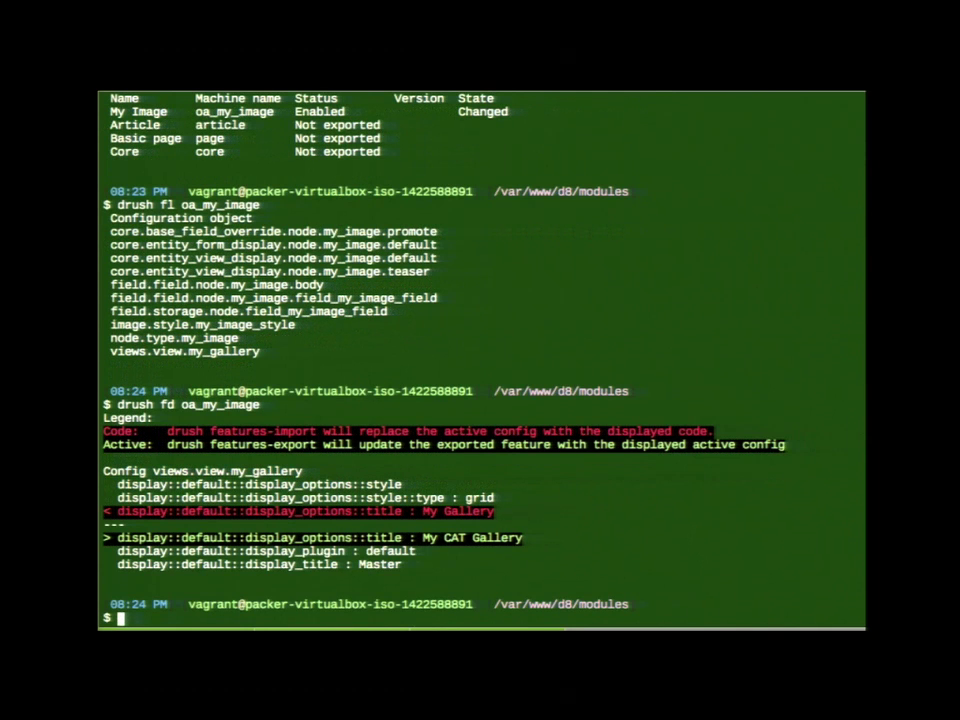
text(drush fim oa_my_image)
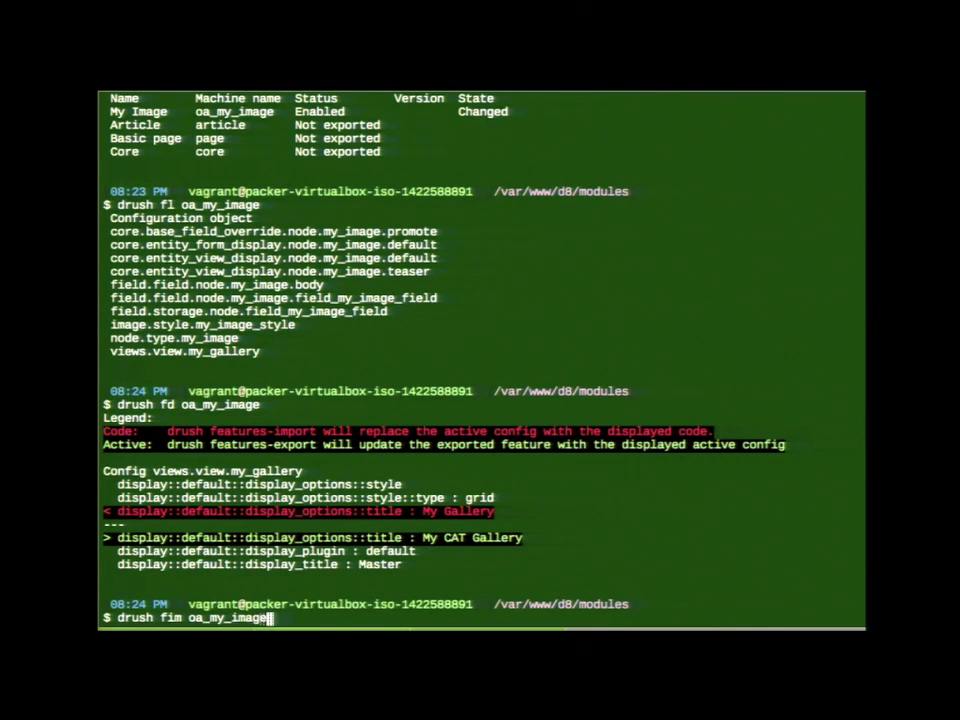
- Decline the oa_my_image gallery view import, then decline overwriting it via drush fex
key(Return)
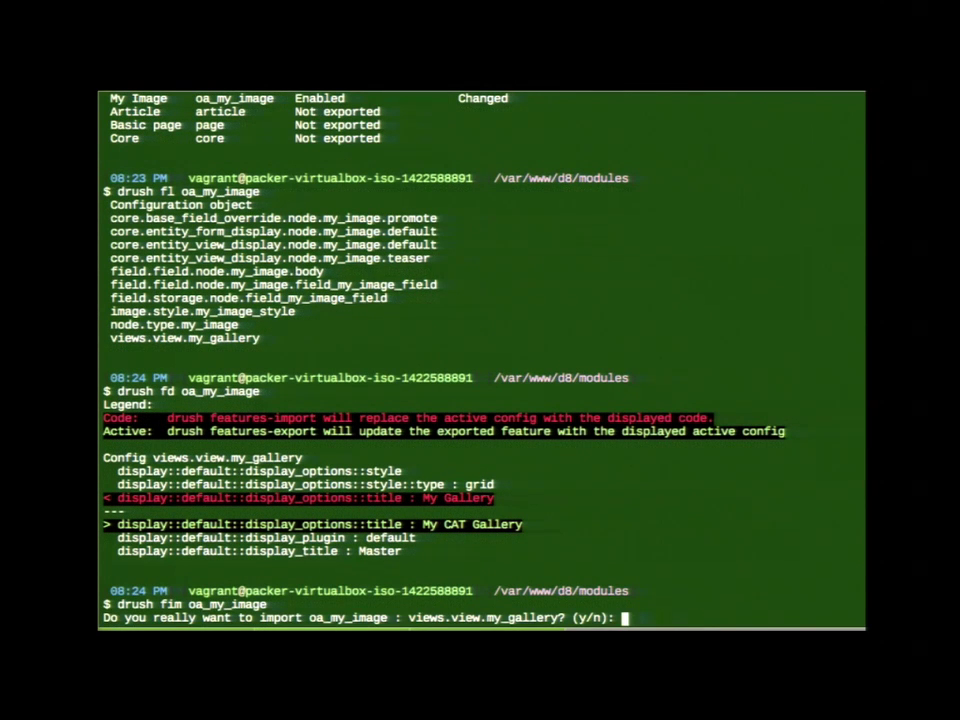
text(n)
key(Return)
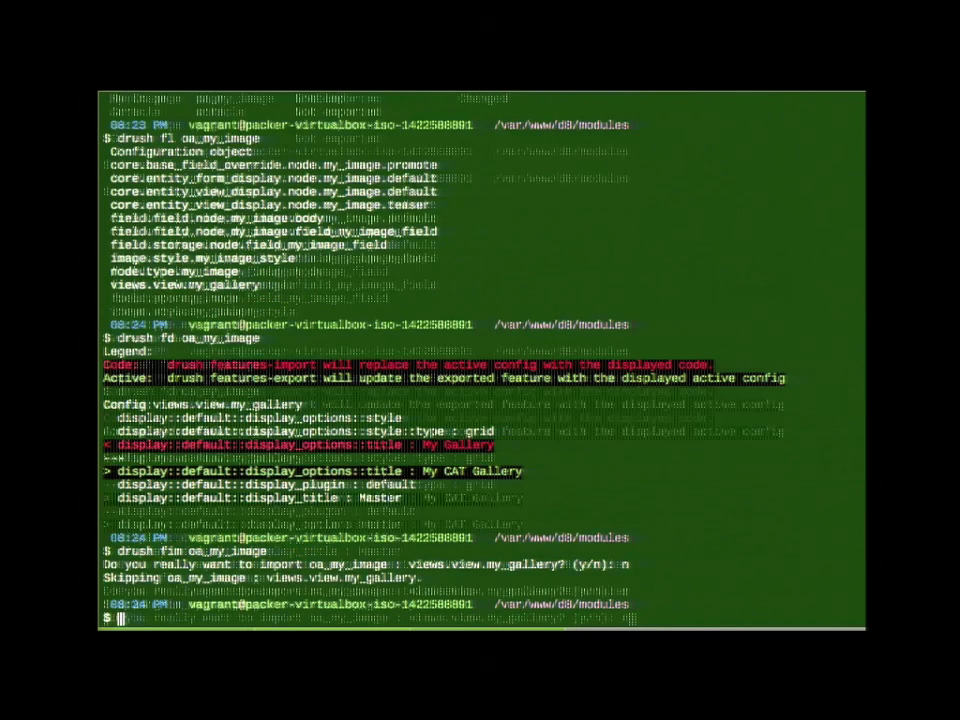
text(drush f)
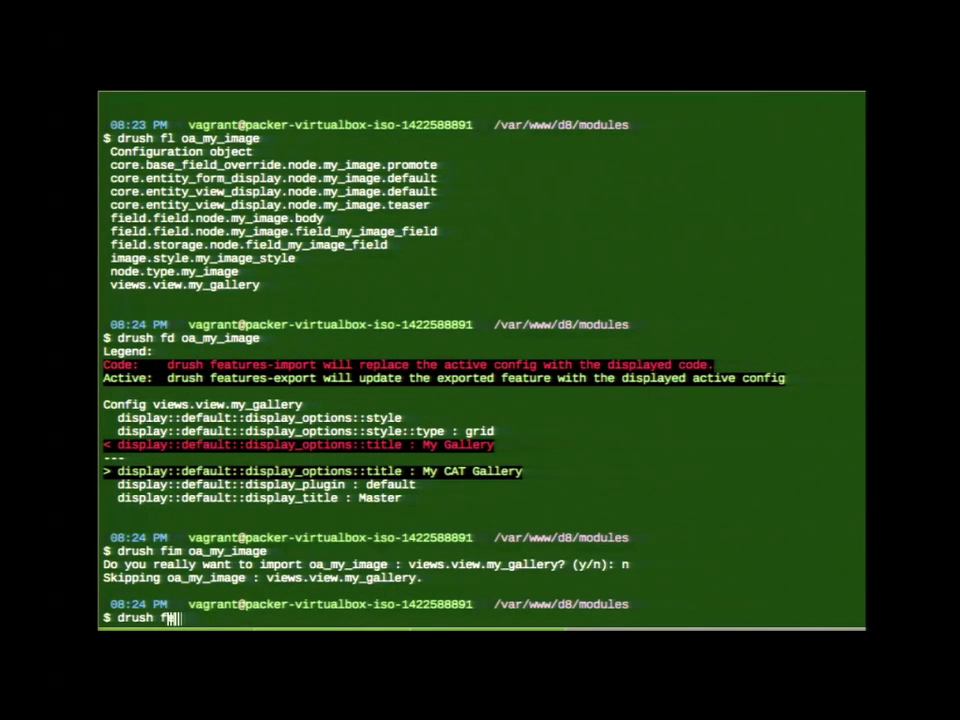
text(ex oa_my_image)
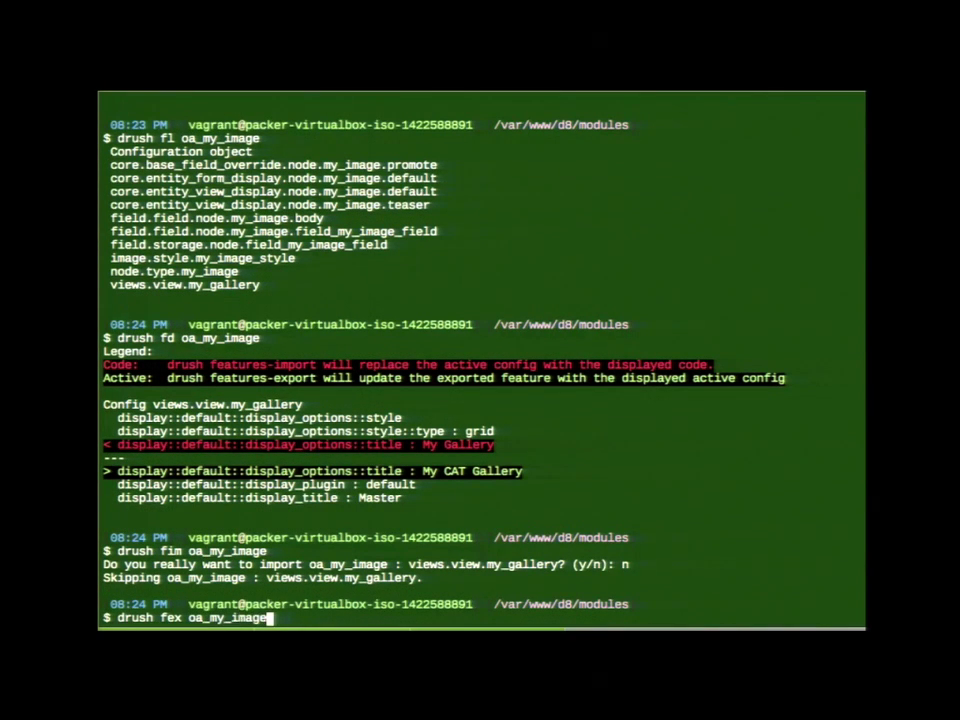
key(Return)
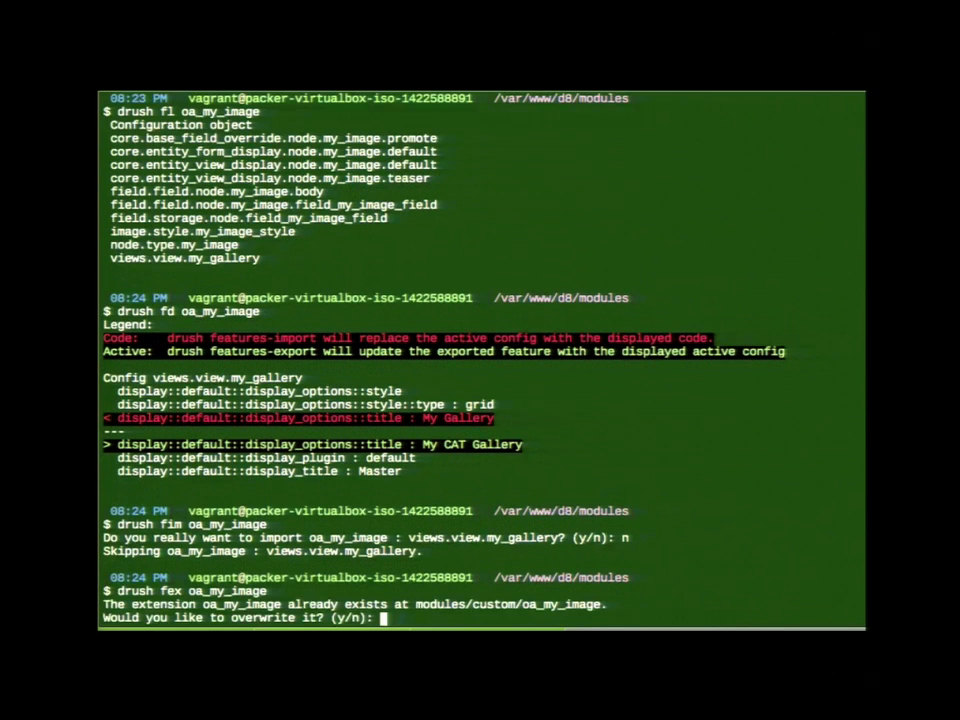
text(n)
key(Return)
- Diff oa_my_image with drush fd, then run drush fr declining the my_gallery import
text(drush)
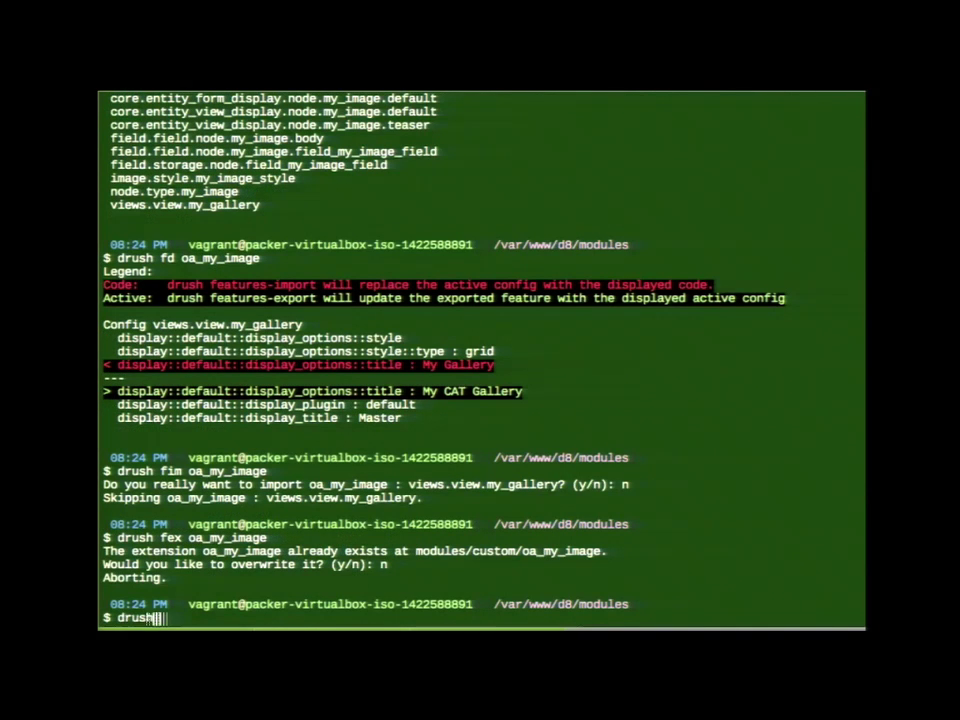
text( fd oa_my_image)
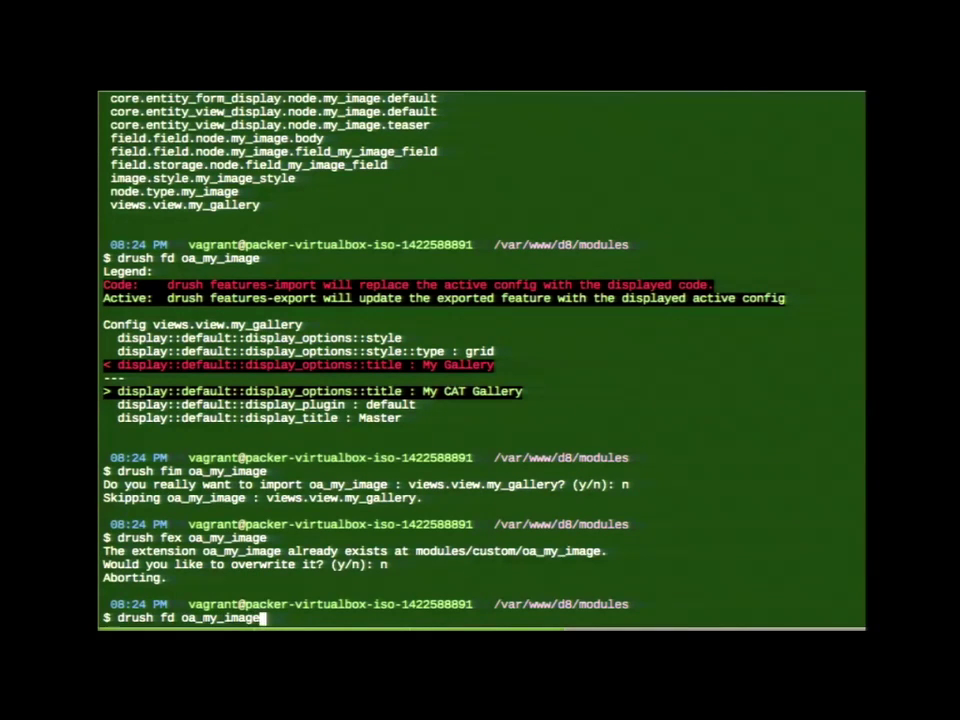
key(Return)
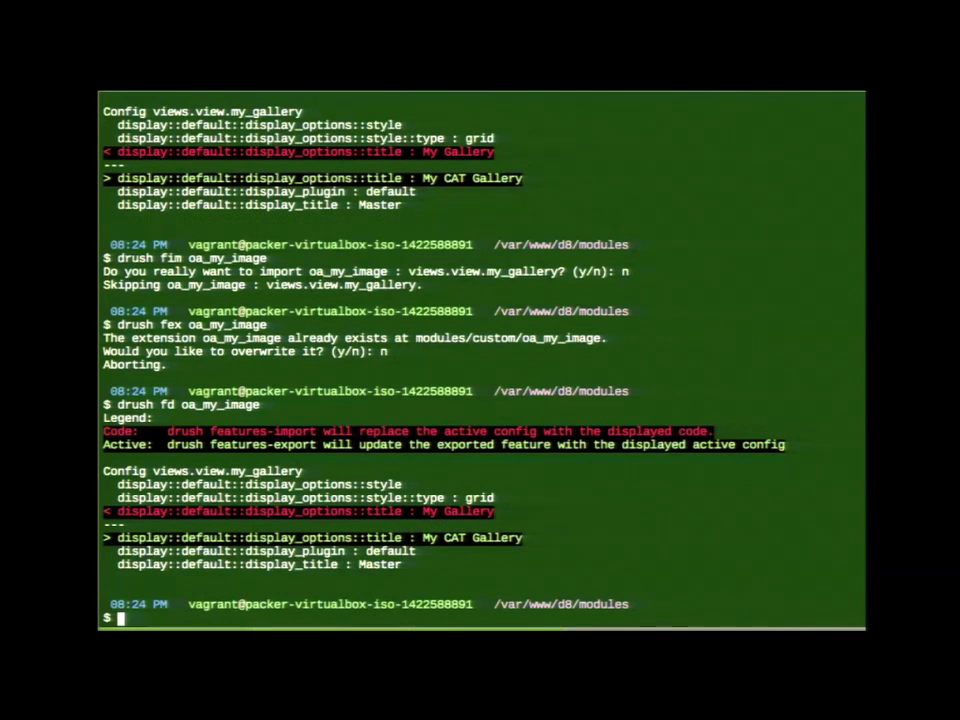
text(drush fr )
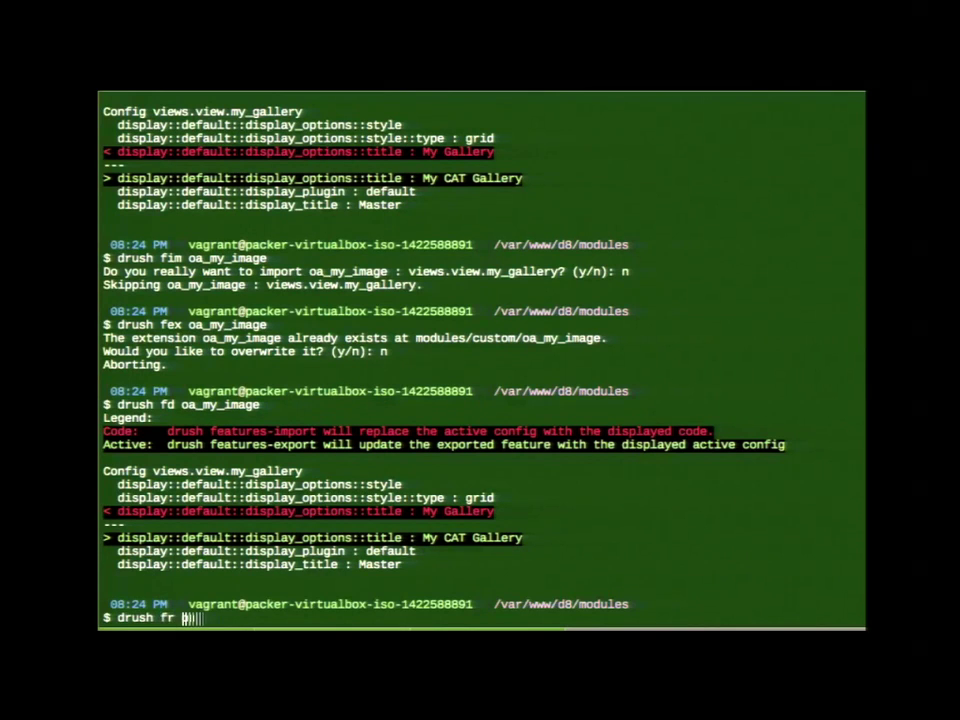
text(oa_my_image)
key(Return)
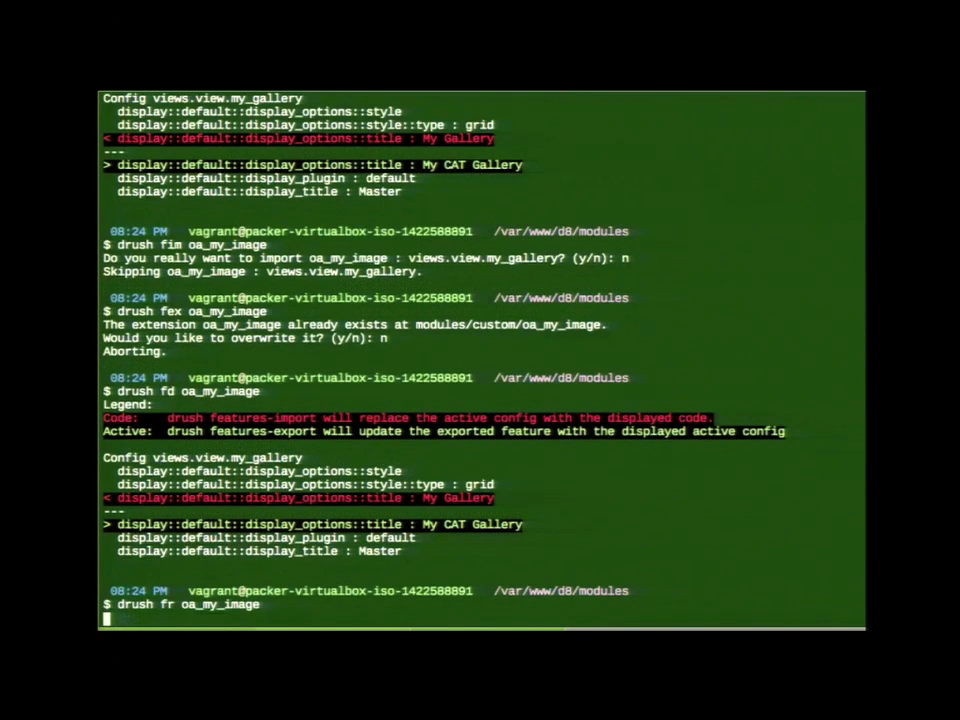
text(n)
key(Return)
- Run drush fu oa_my_image and decline overwriting the existing module
text(drush fu oa_my_image)
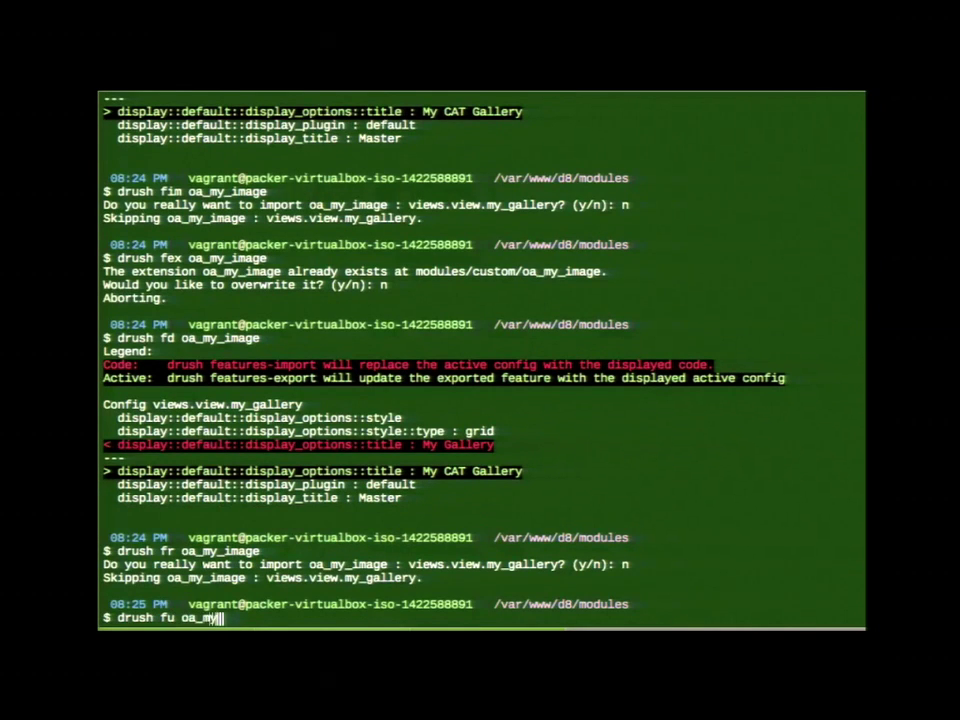
key(Return)
text(n)
key(Return)
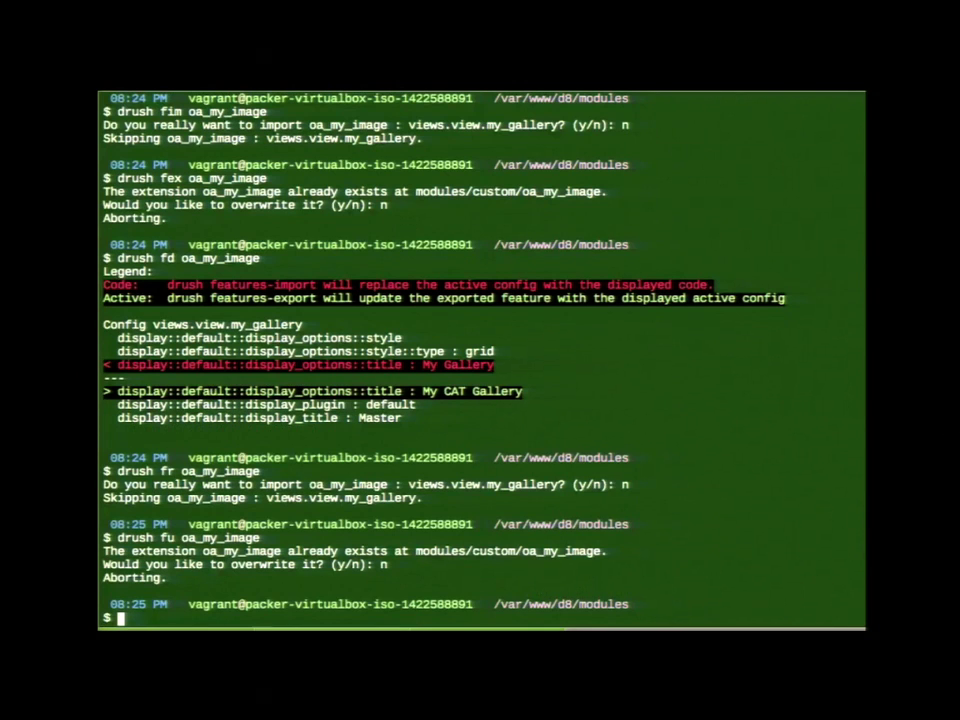
text(drush fc)
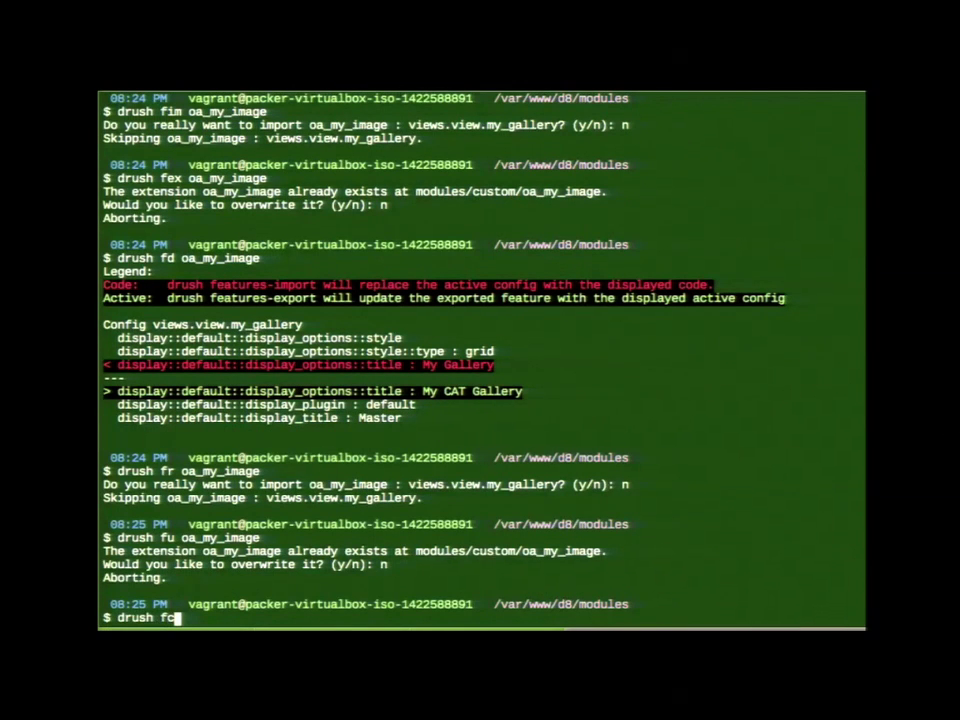
text( view)
- Add view:who_s_online to oa_my_image with drush fa, answering y, and verify with drush fl
key(Return)
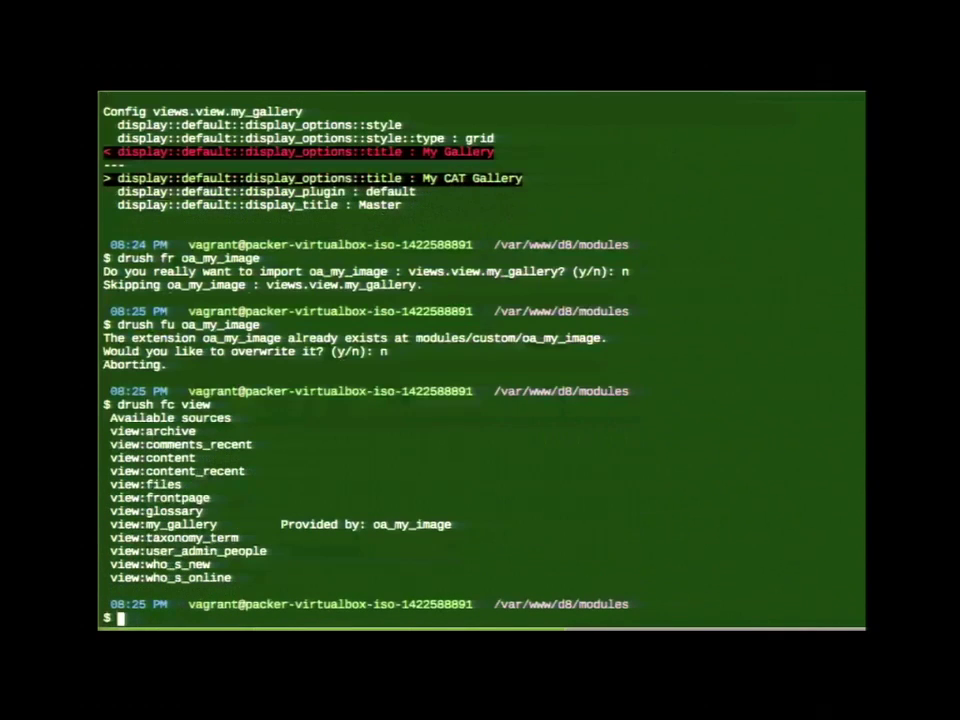
text(drush f)
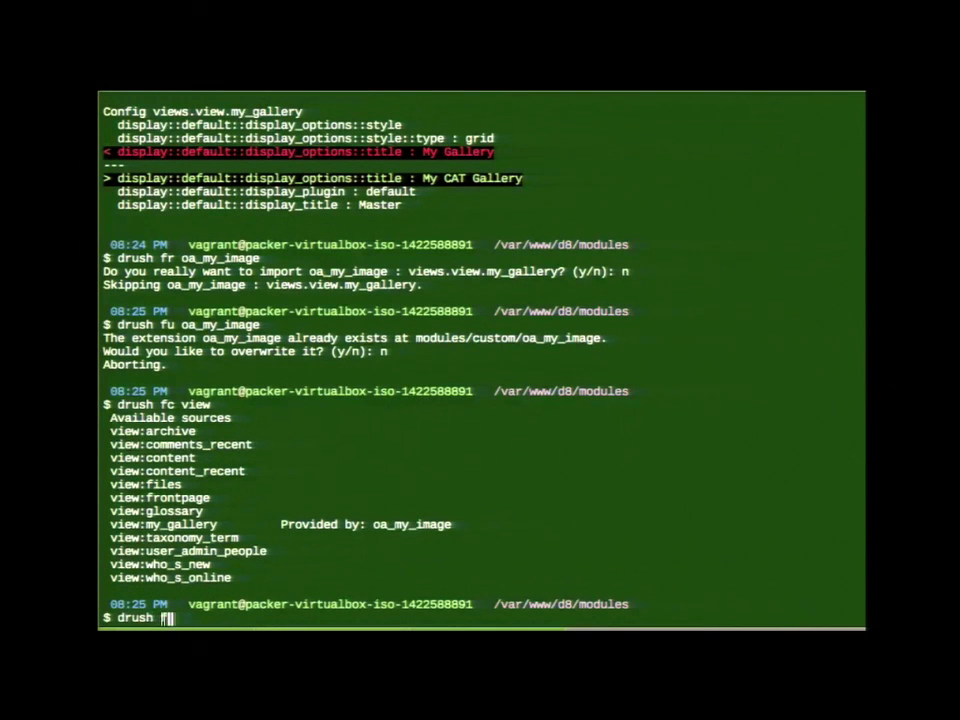
text(a oa_my)
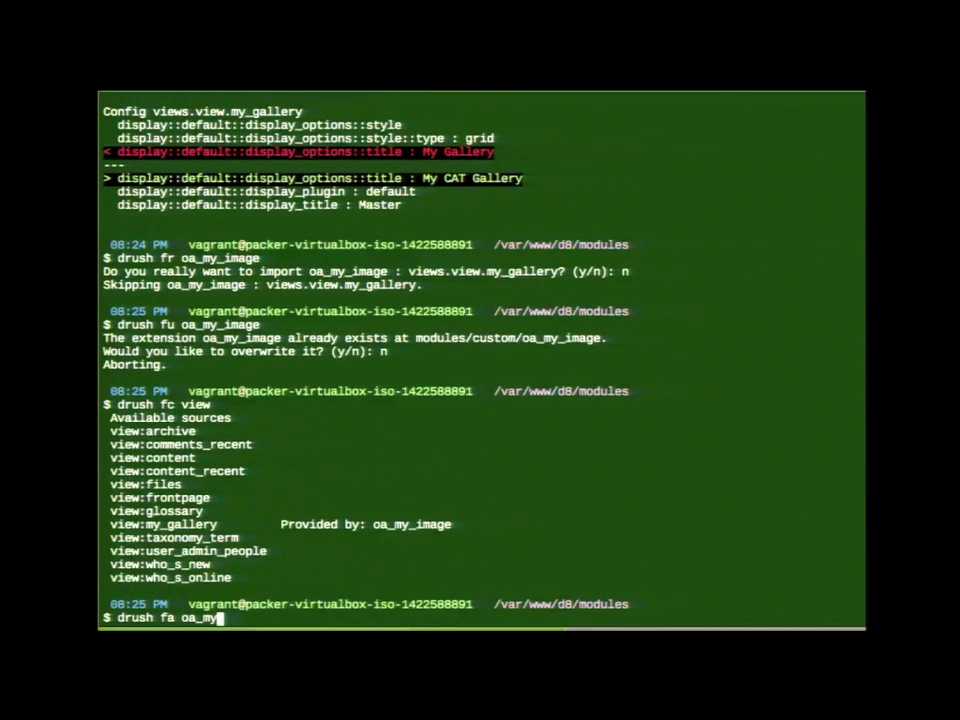
text(_image vie)
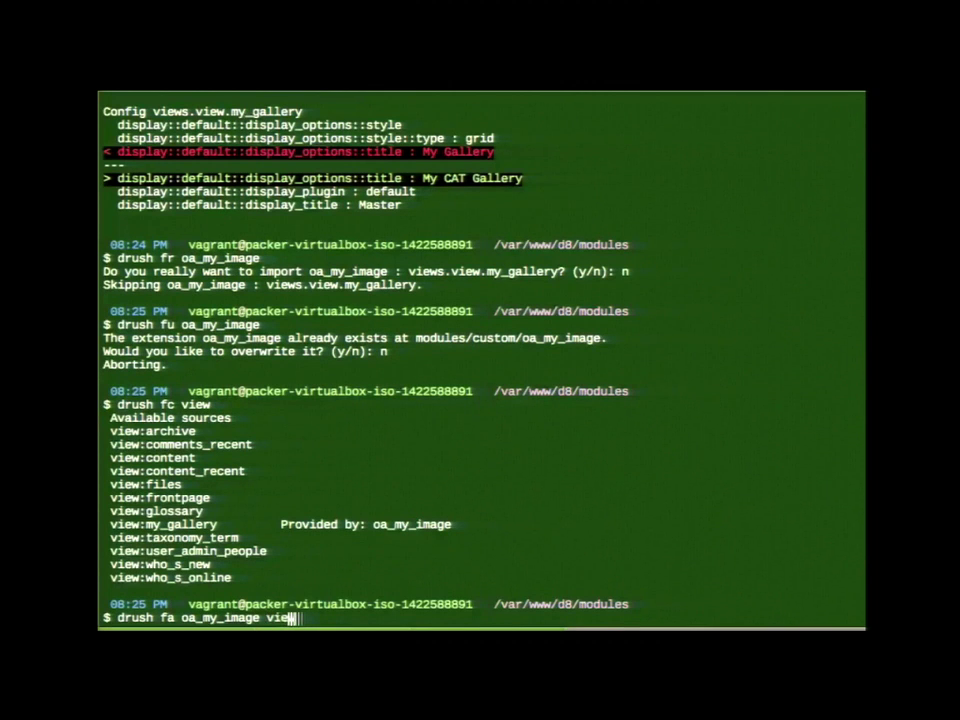
text(w:who_)
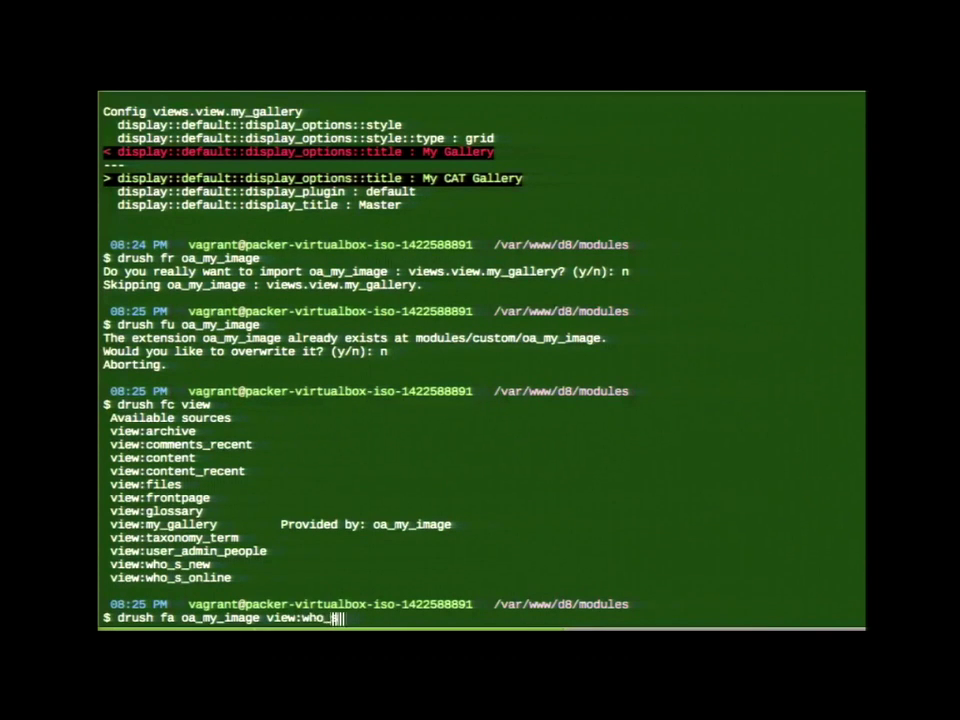
text(s_online)
key(Return)
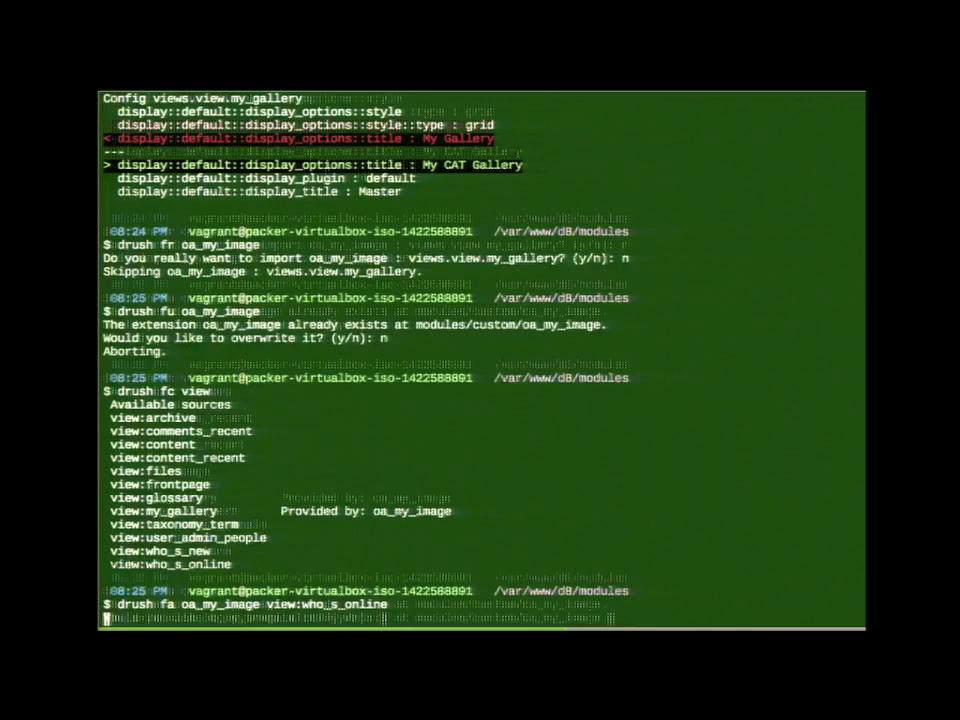
text(y)
key(Return)
text(drush fl oa_my_ima)
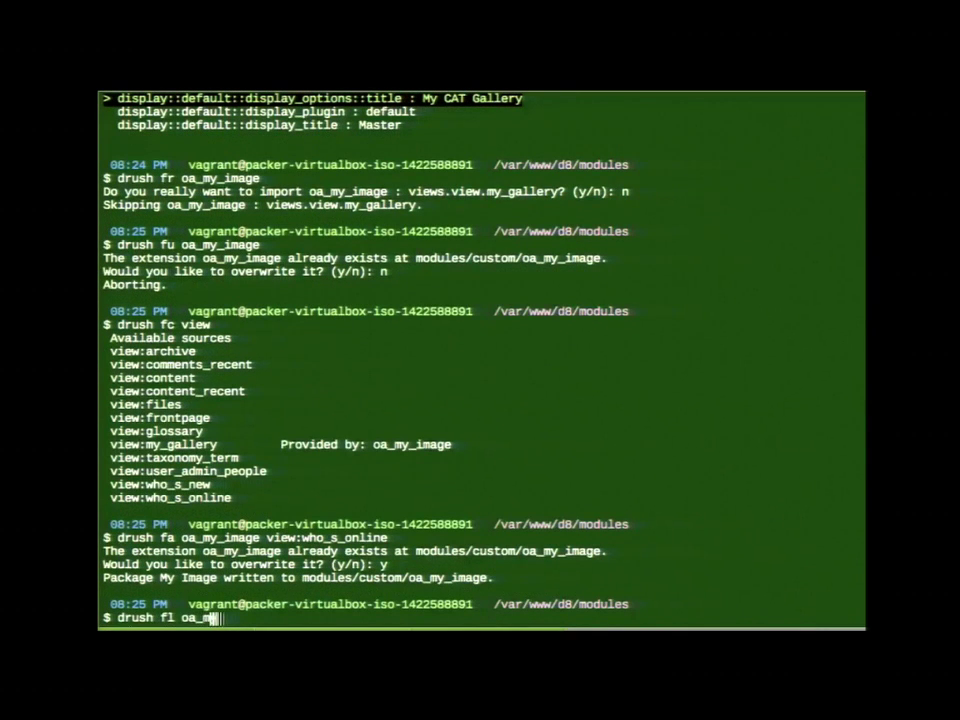
text(ge)
key(Return)
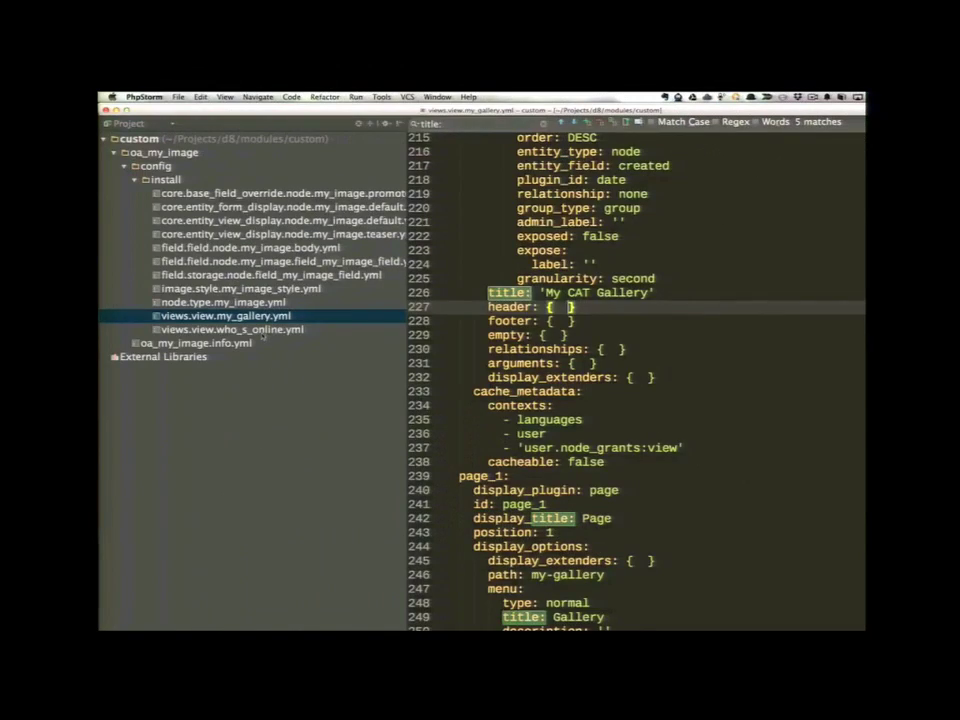
- Delete views.view.who_s_online.yml from the oa_my_image config folder in PhpStorm
click(263, 332)
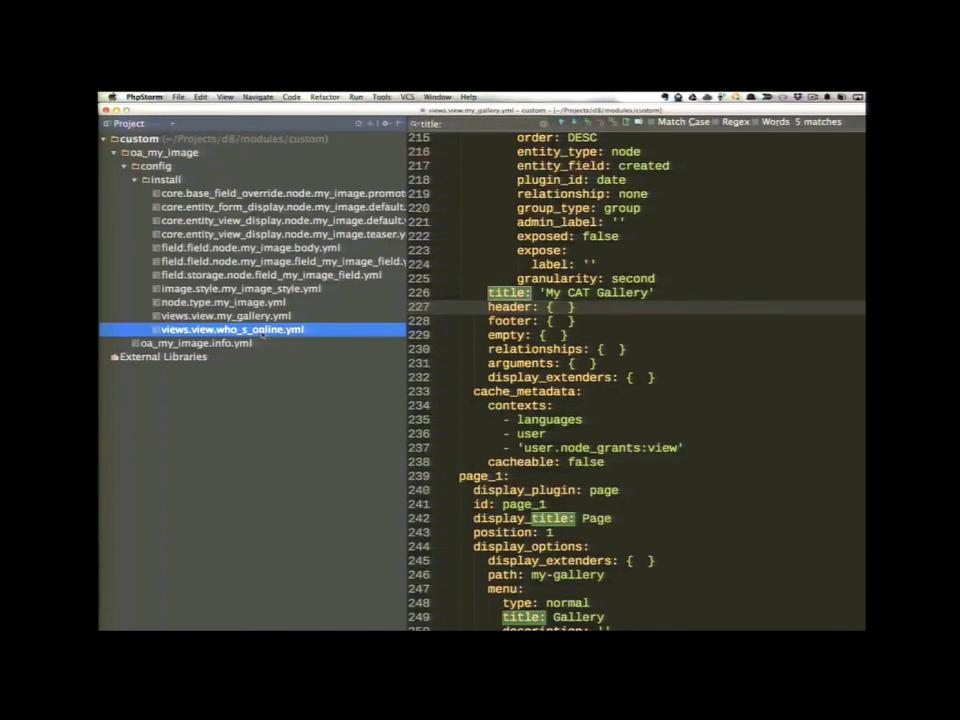
right_click(263, 333)
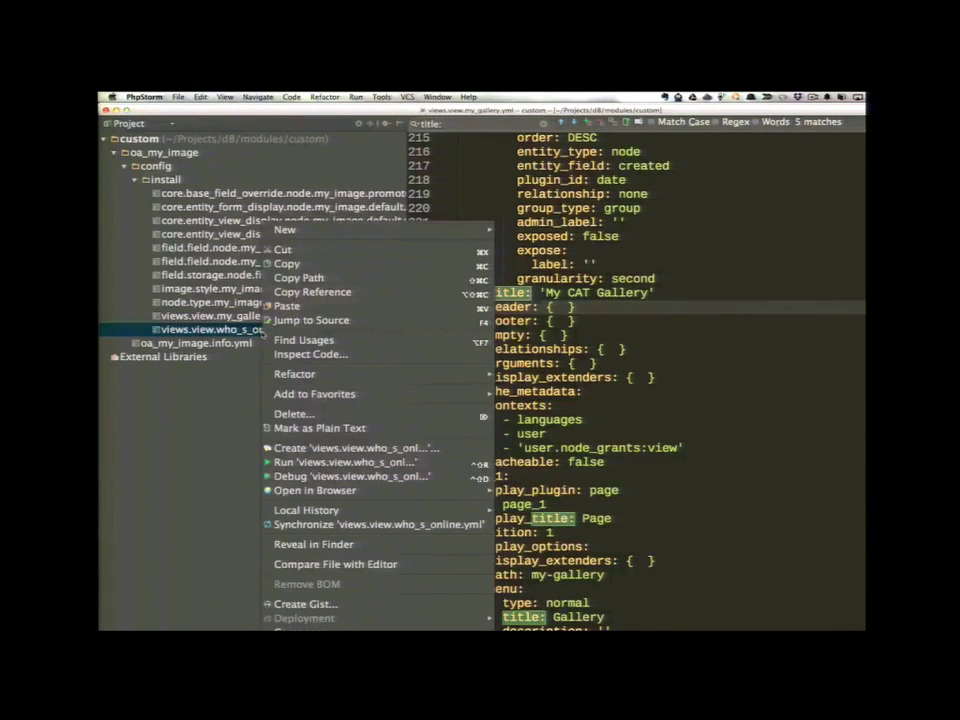
click(297, 412)
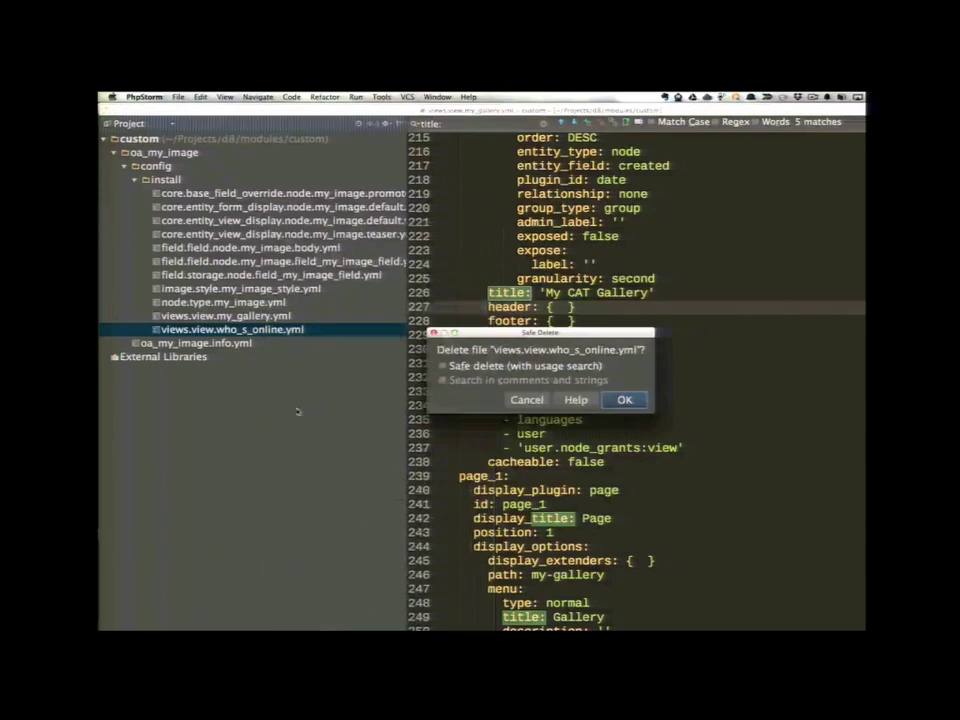
key(Return)
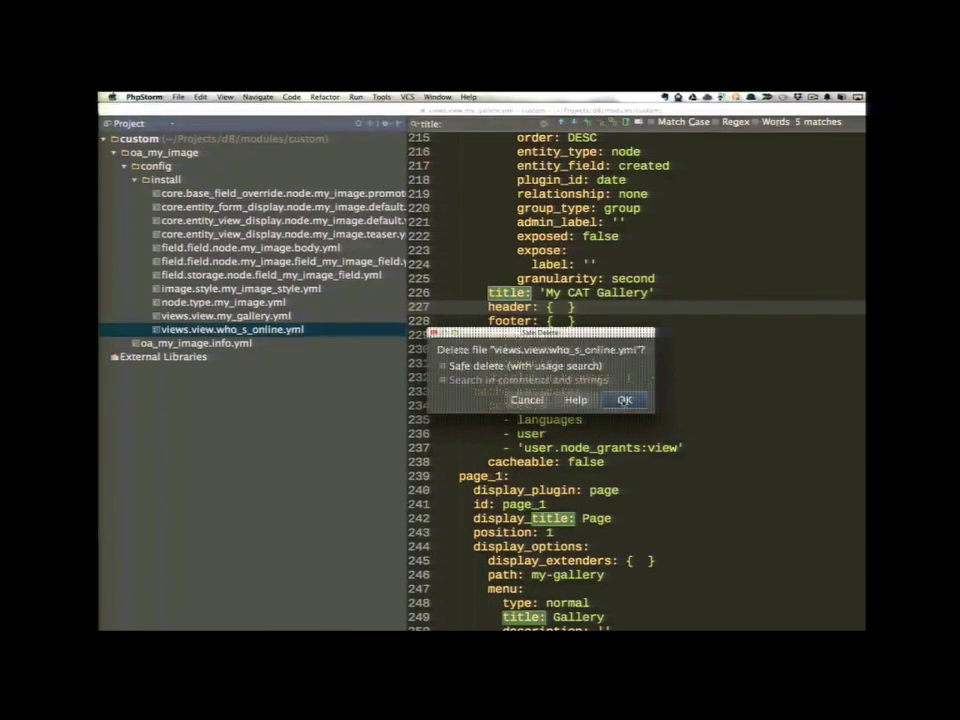
key(super+Tab)
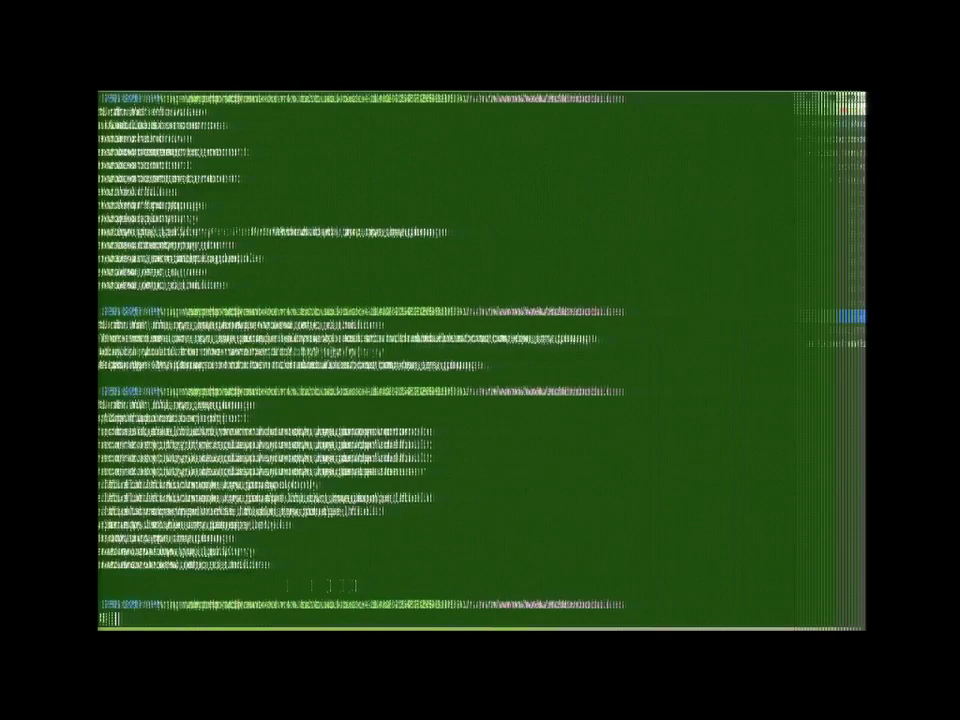
- Rerun drush fl oa_my_image to confirm views.view.who_s_online is gone, then show the 'How Features violates CMI rules' slide
key(Return)
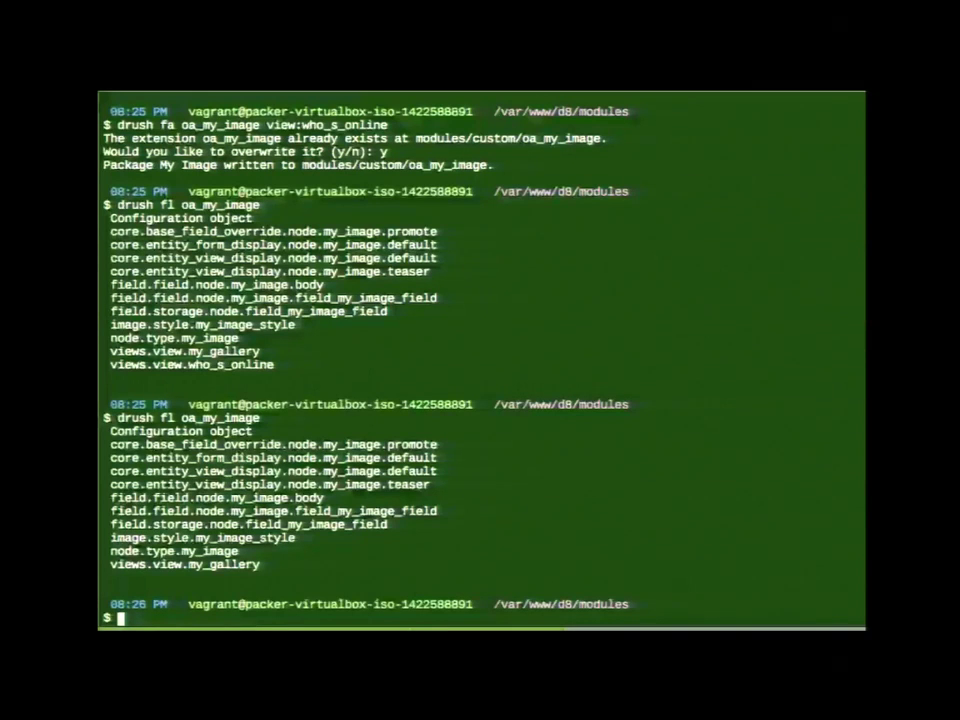
key(alt+Tab)
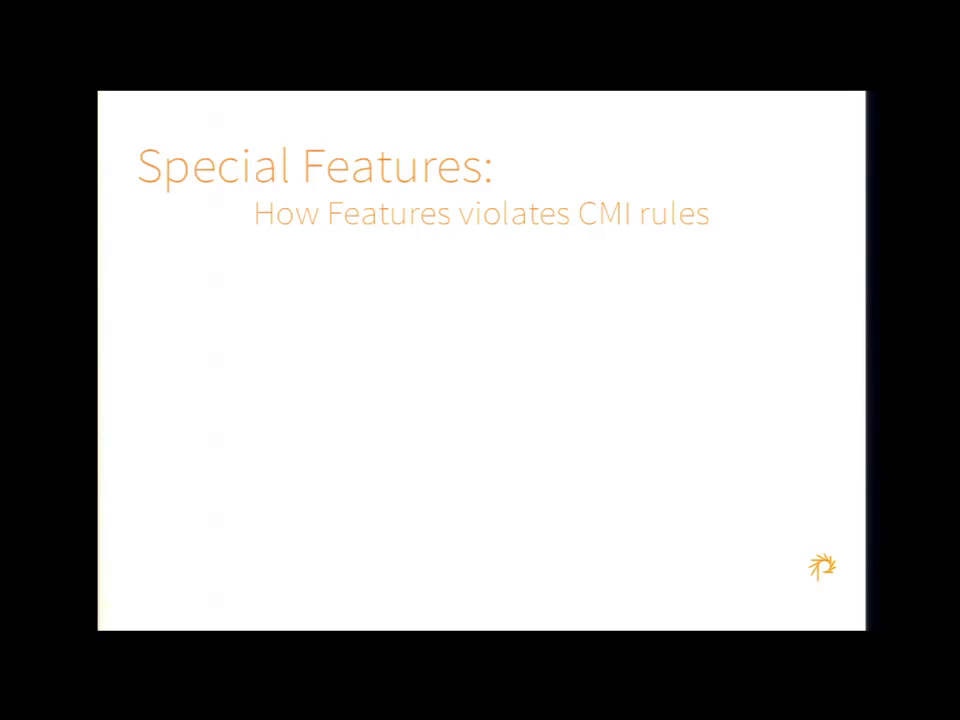